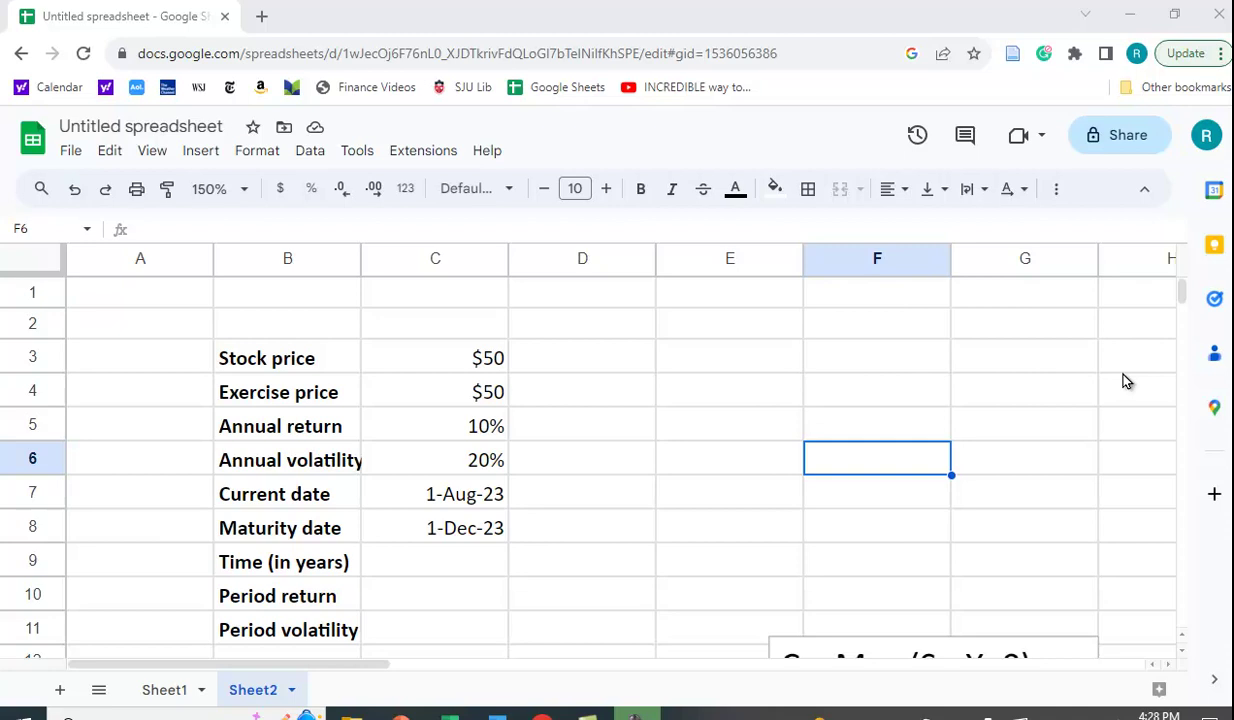
Enter =(C8-C7)/365 in C9 to compute the time to maturity in years.
scroll(1050, 375, down, 1)
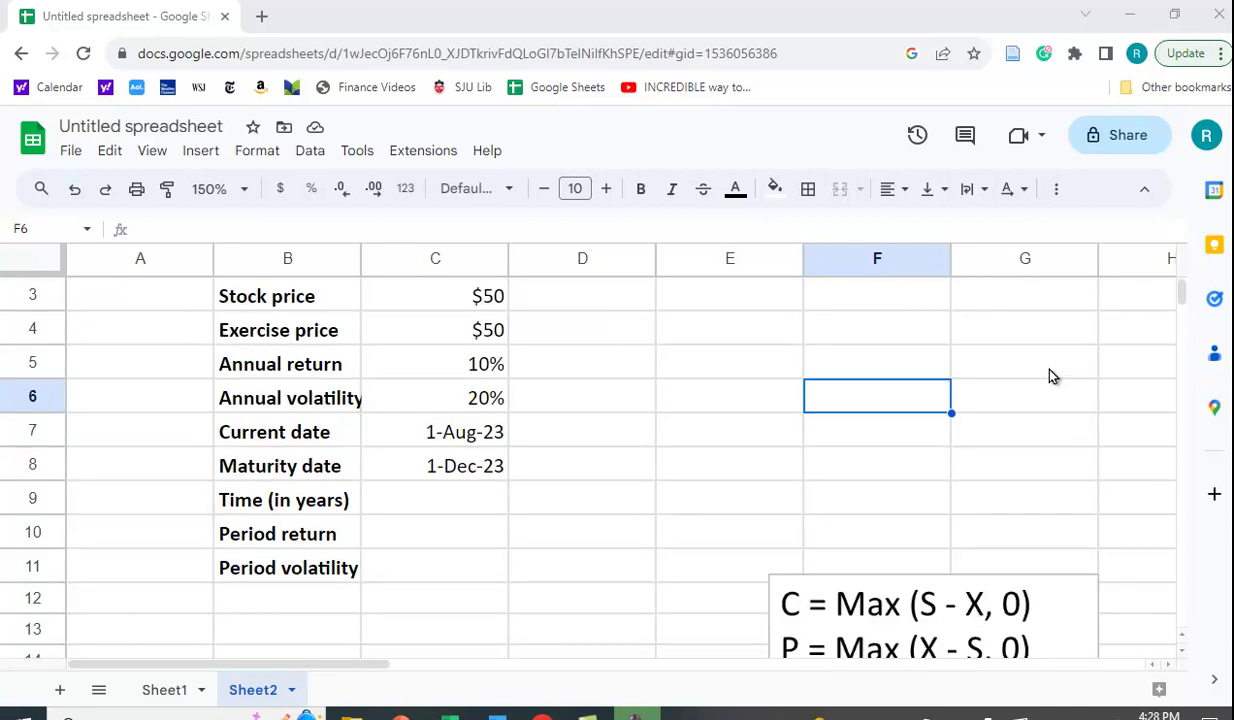
scroll(1052, 377, down, 1)
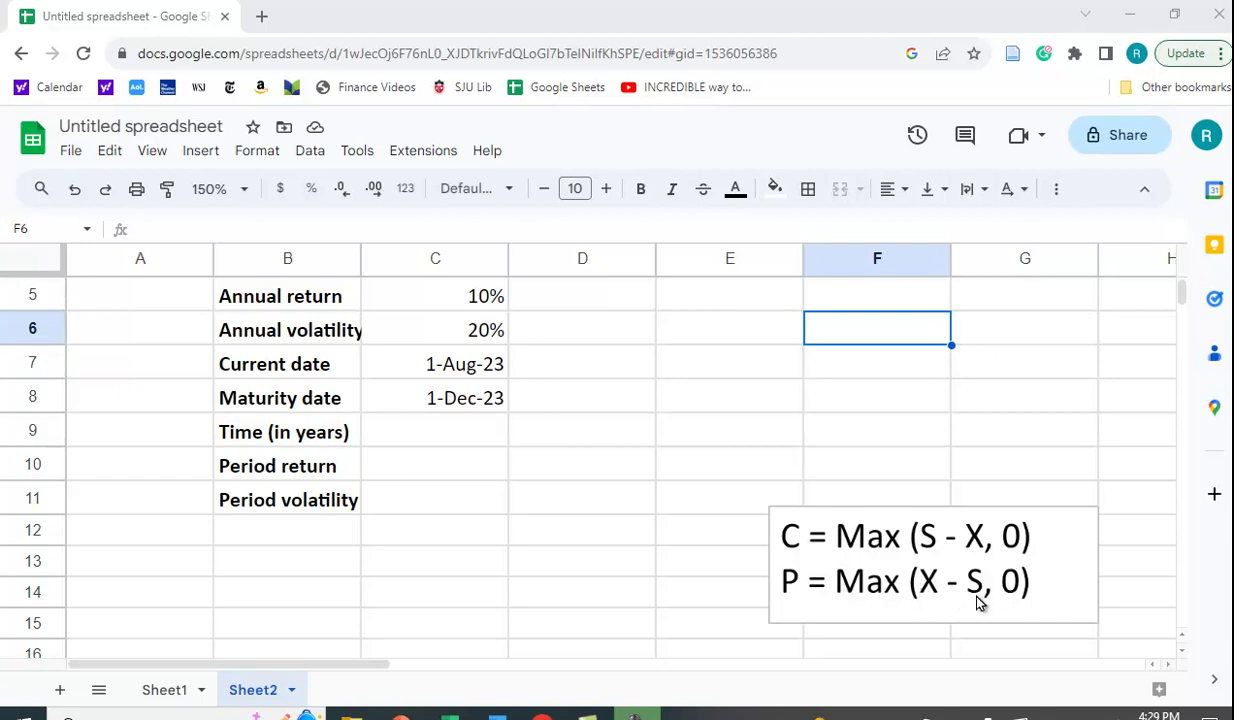
scroll(697, 562, up, 3)
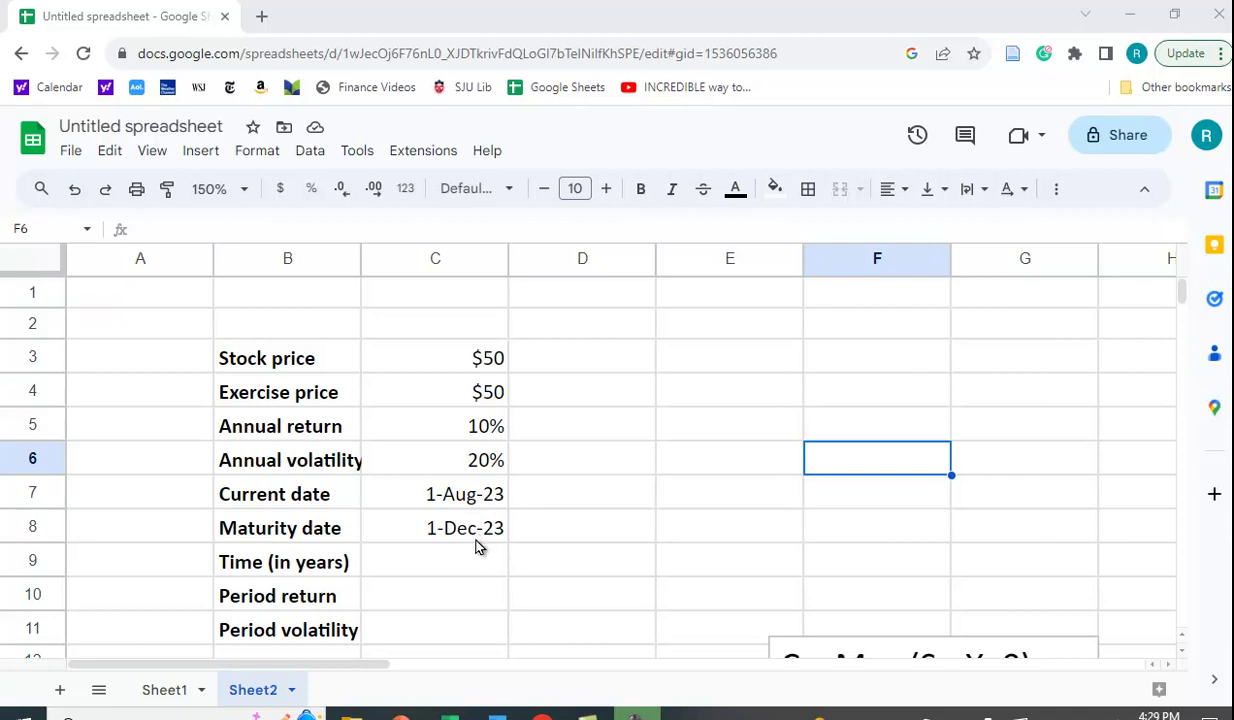
click(423, 571)
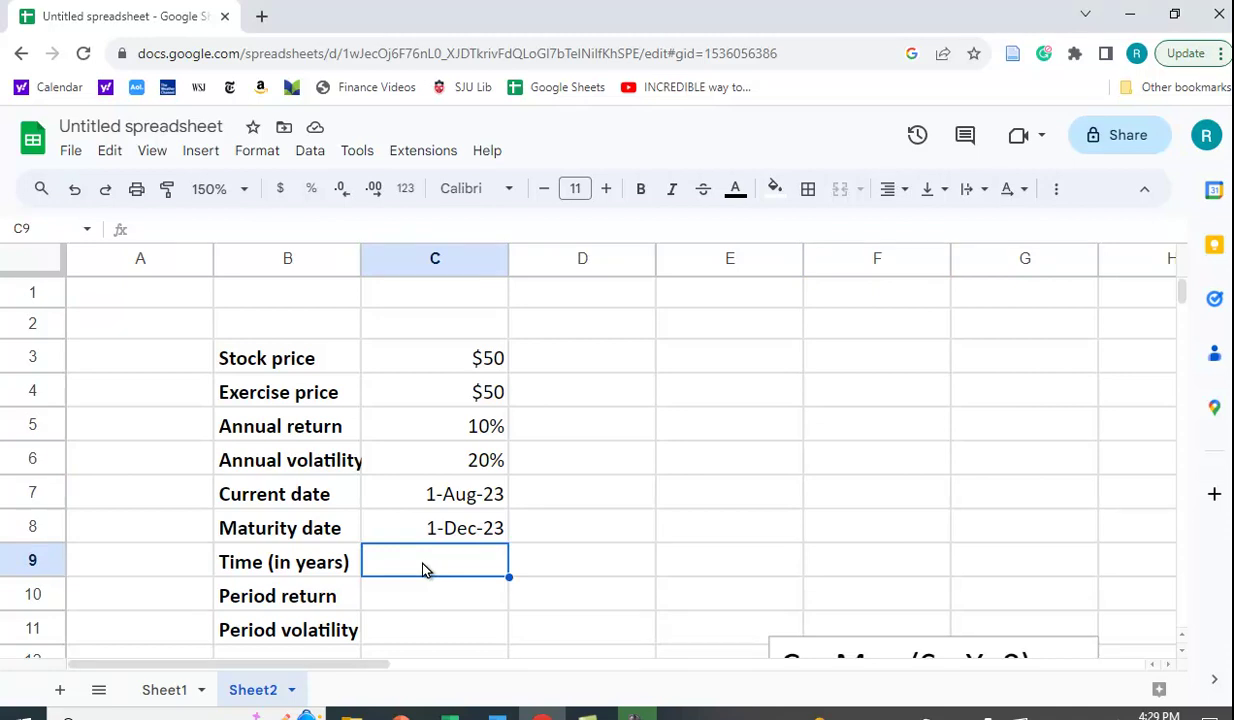
text(=)
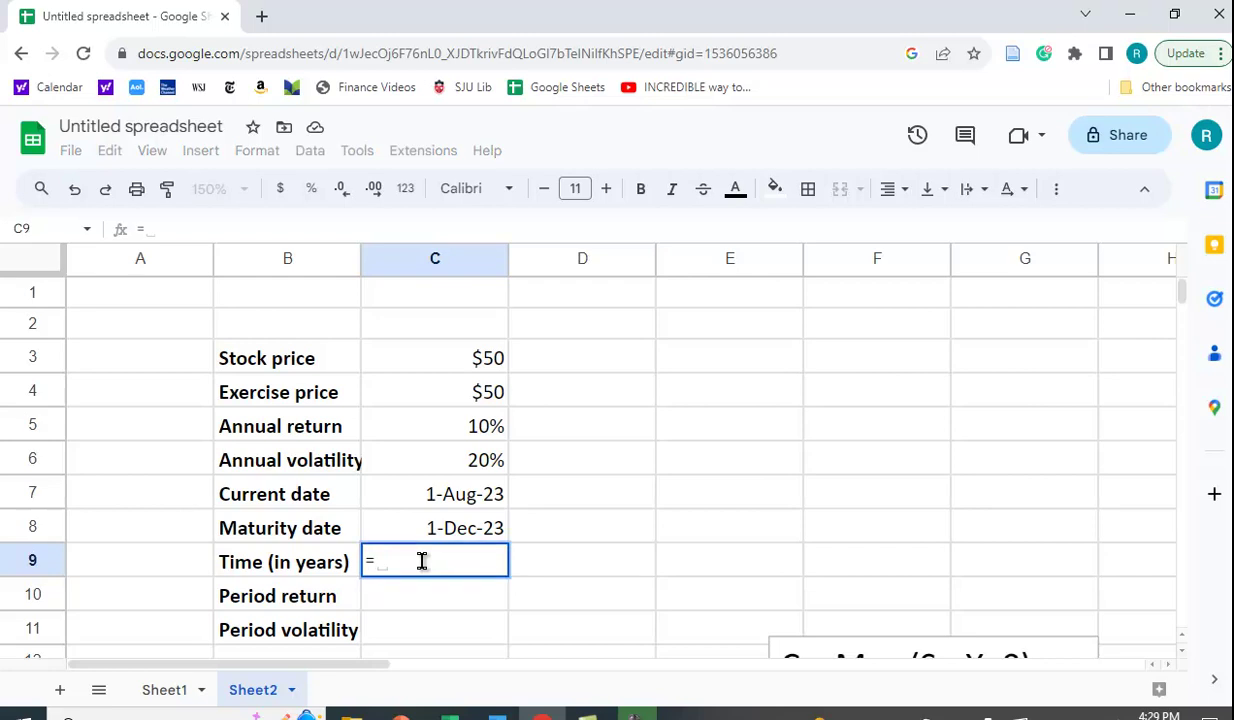
text(()
click(462, 537)
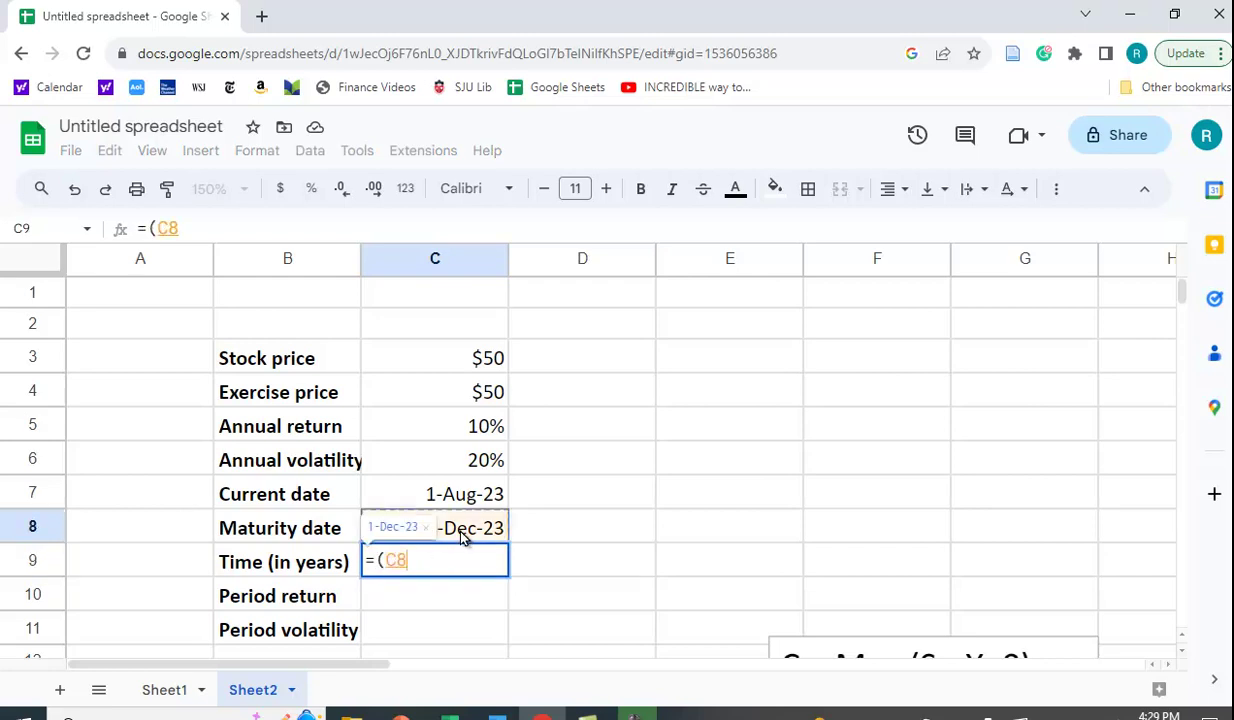
text(-)
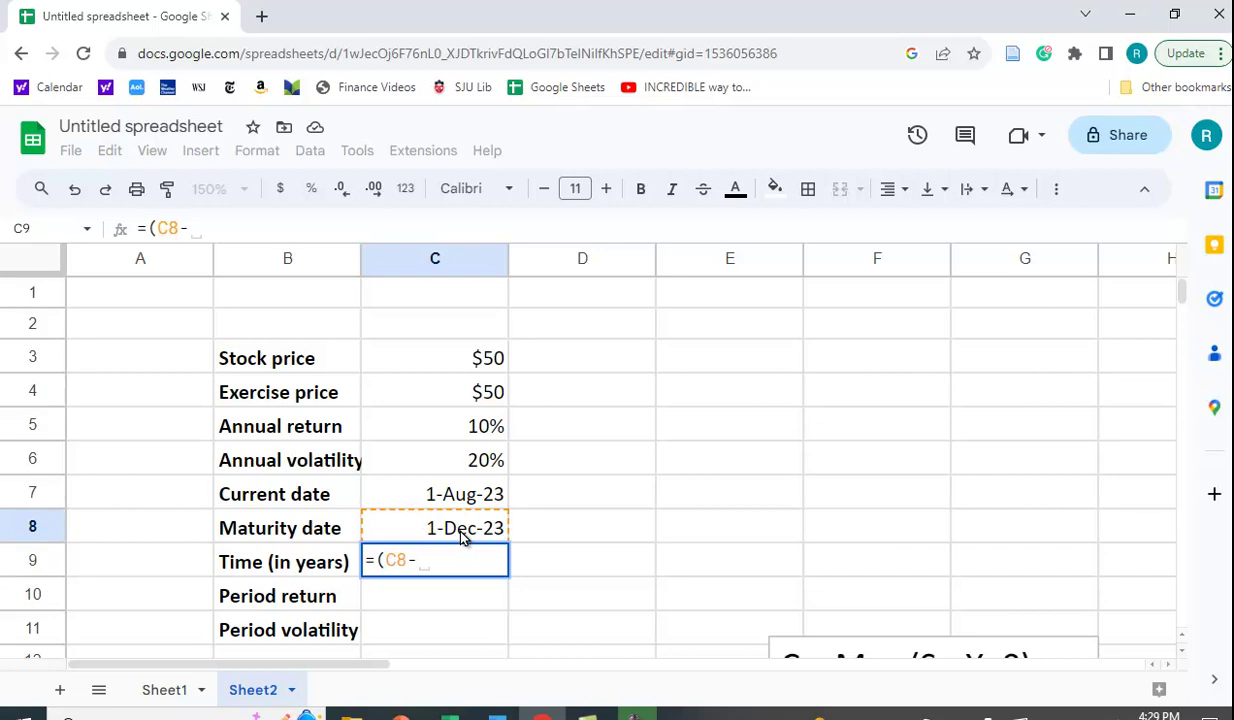
click(481, 496)
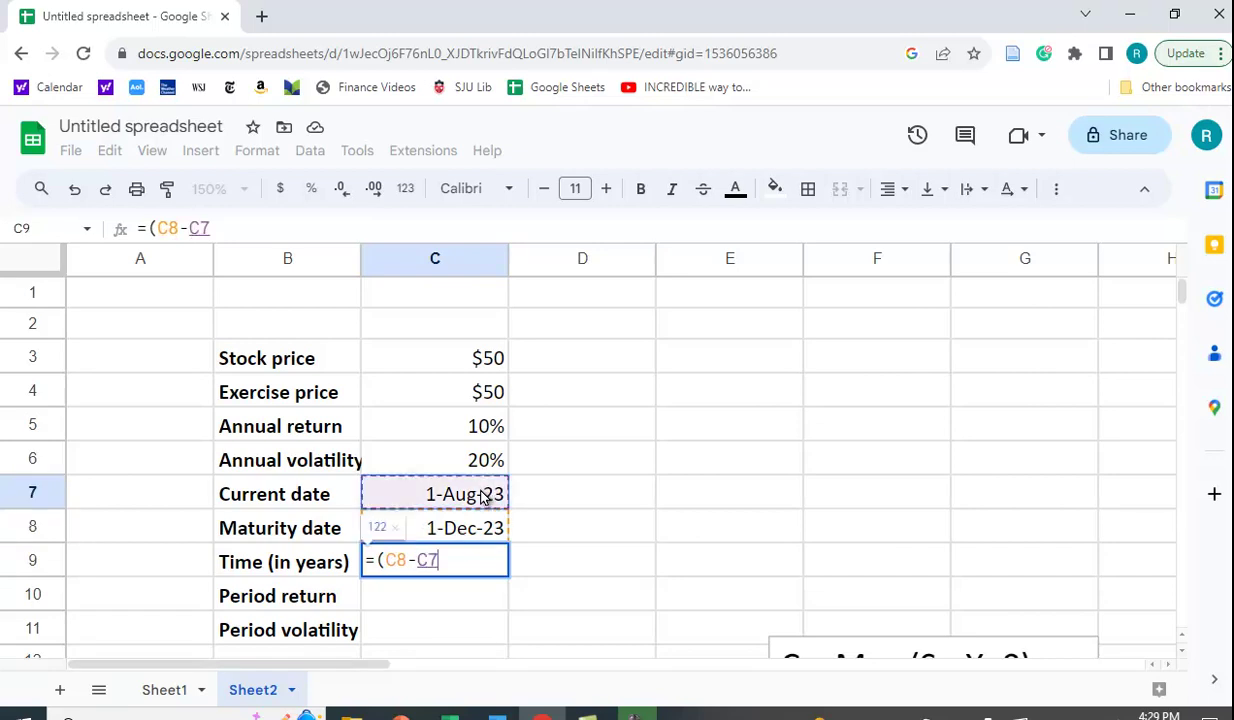
text()/)
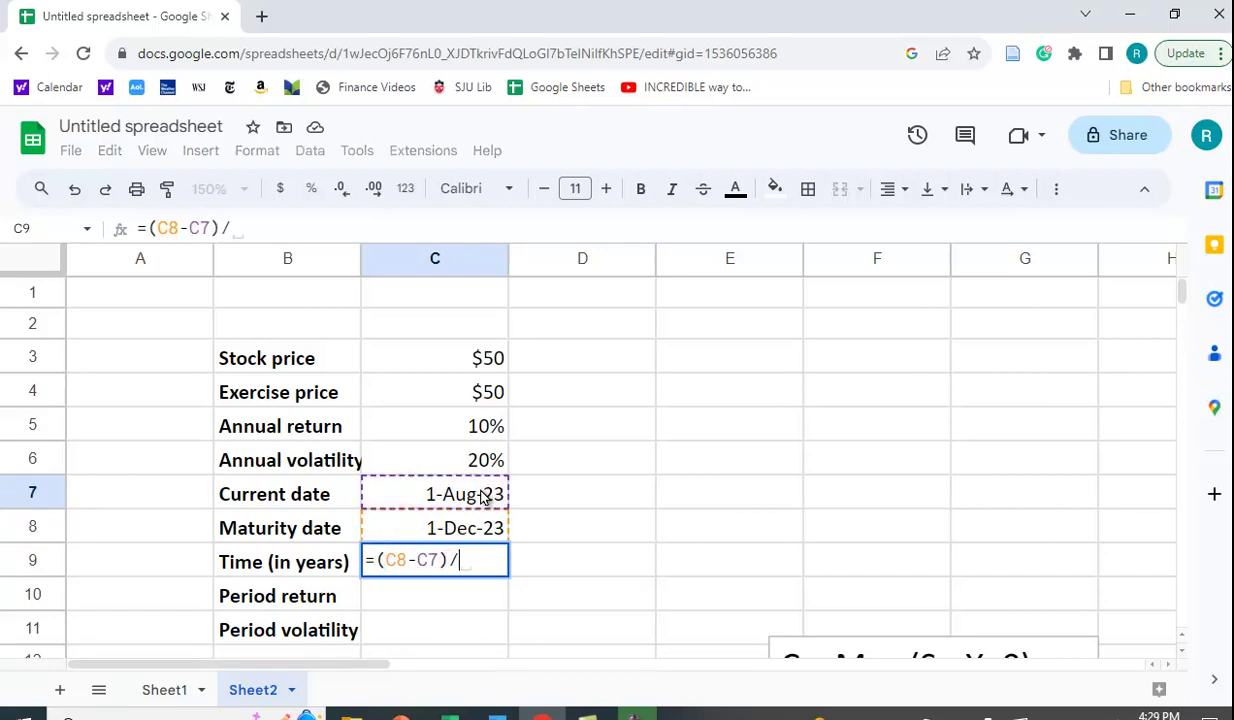
text(365)
key(Return)
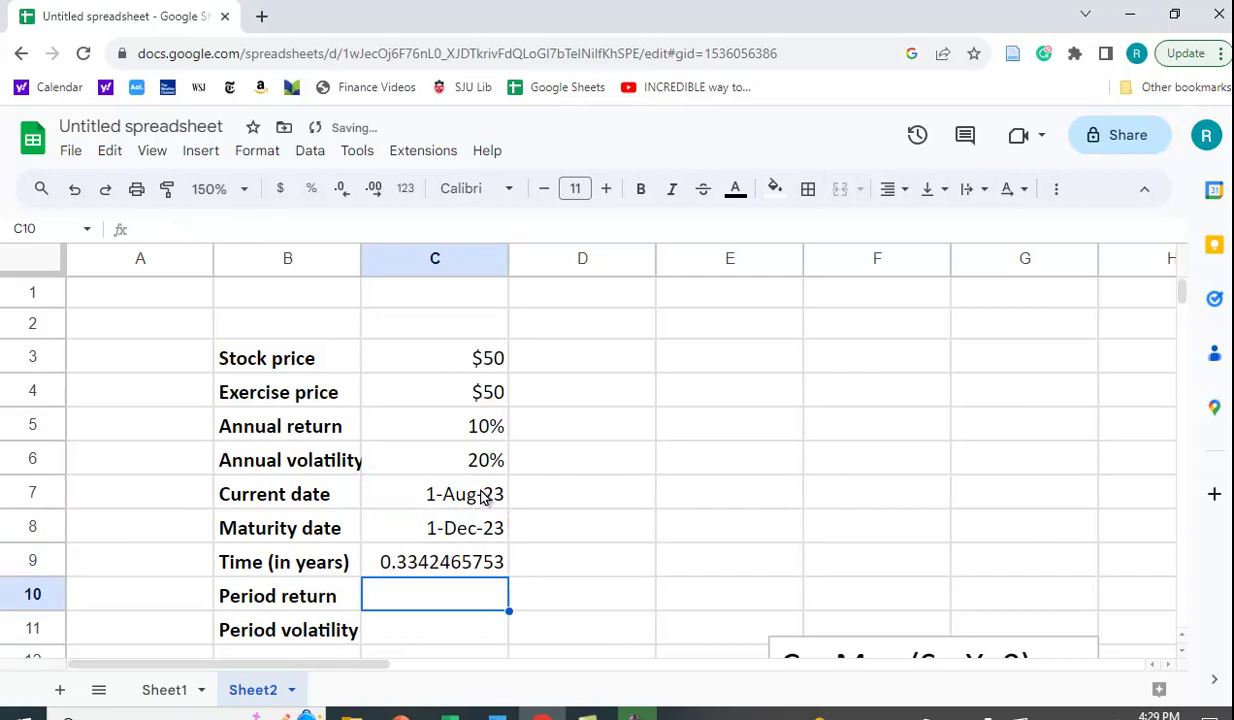
Adjust C9's decimal places so the time in years displays as 0.3342.
click(437, 553)
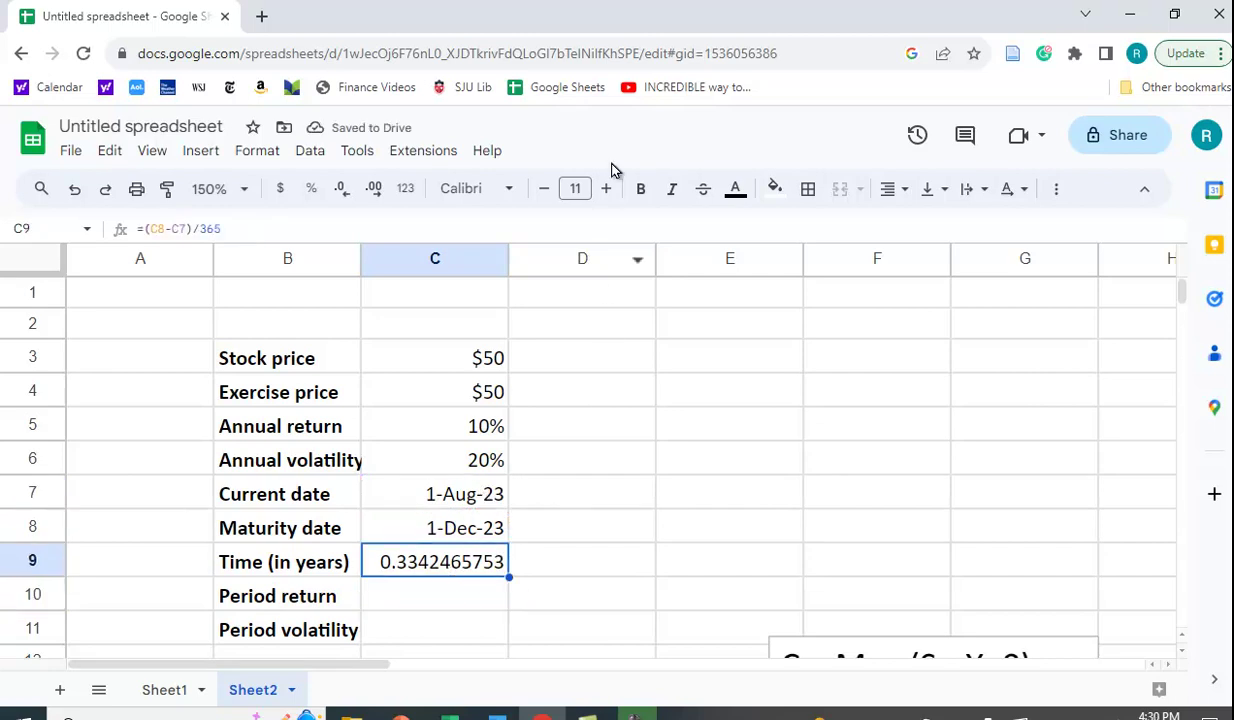
click(373, 190)
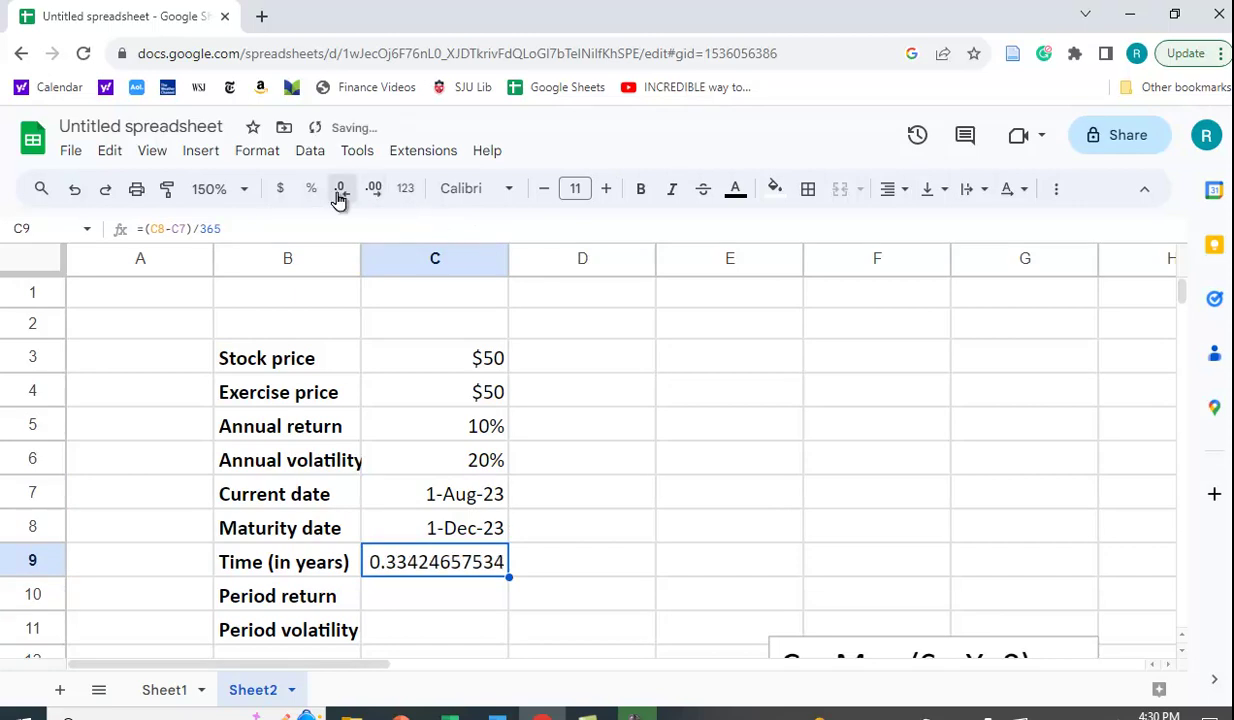
click(339, 192)
click(339, 192)
click(339, 192)
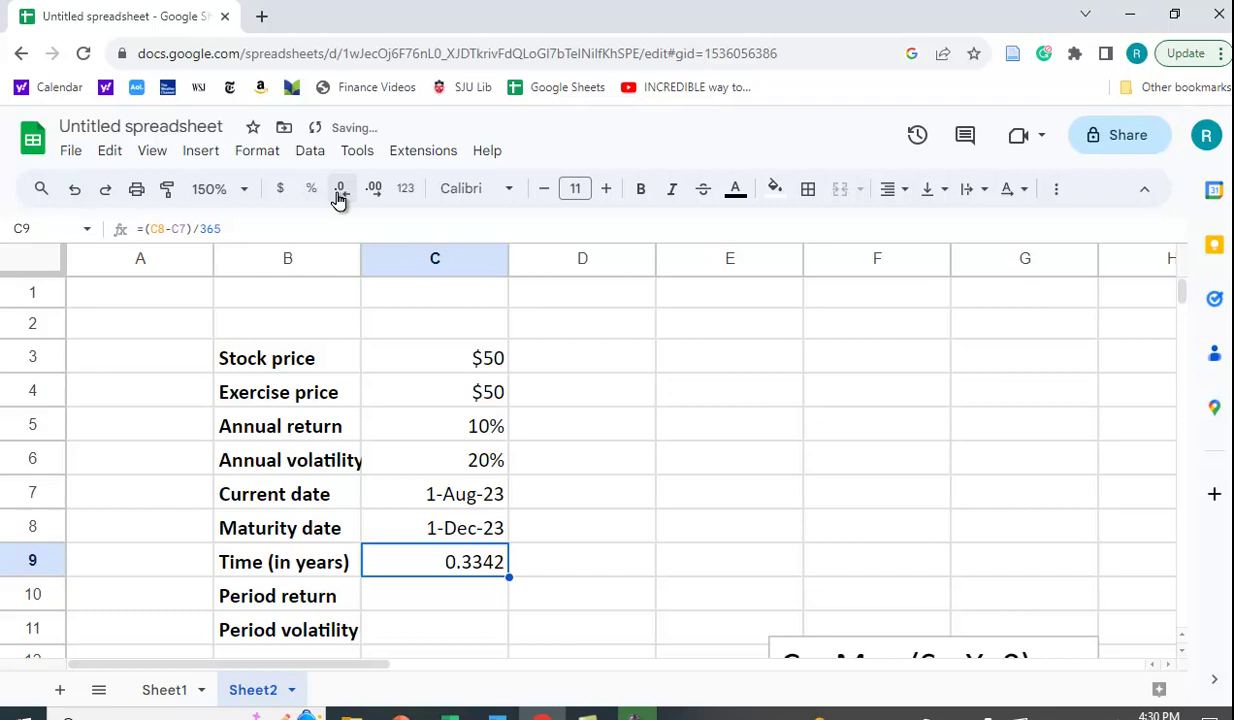
click(436, 597)
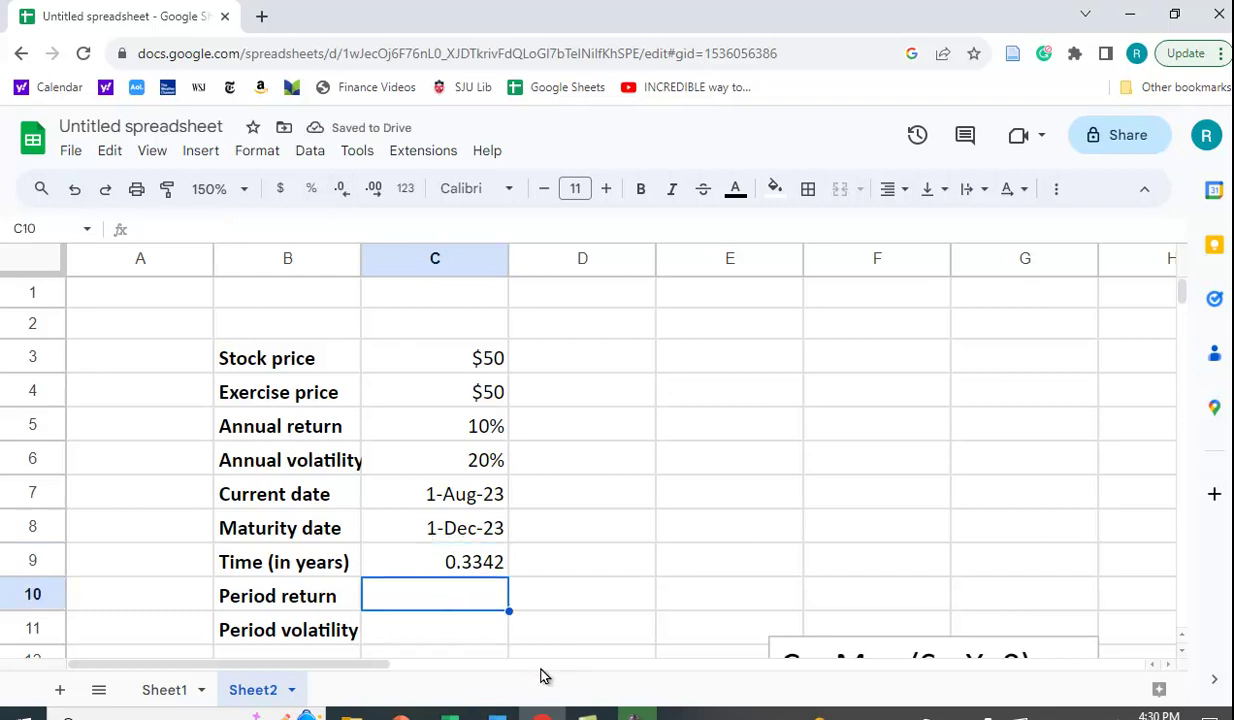
Enter =(1+C5)^C9-1 in C10 so the period return shows 3.24%.
text(=)
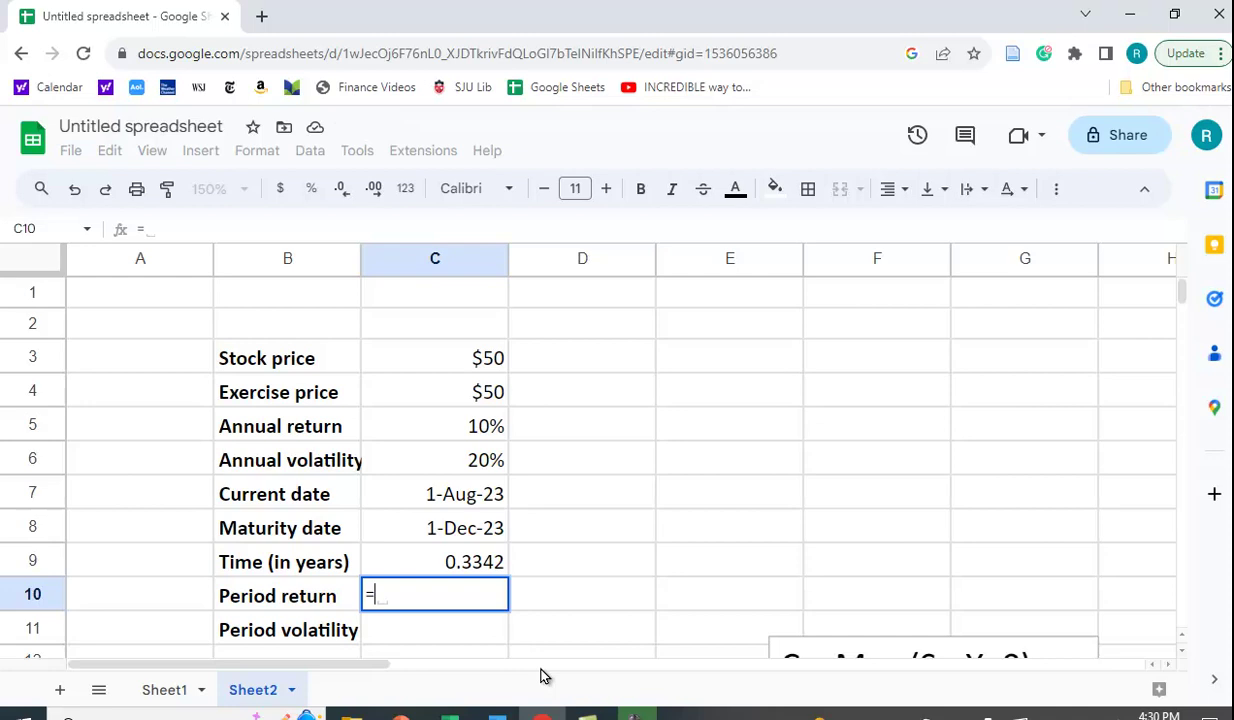
text((1+)
click(446, 426)
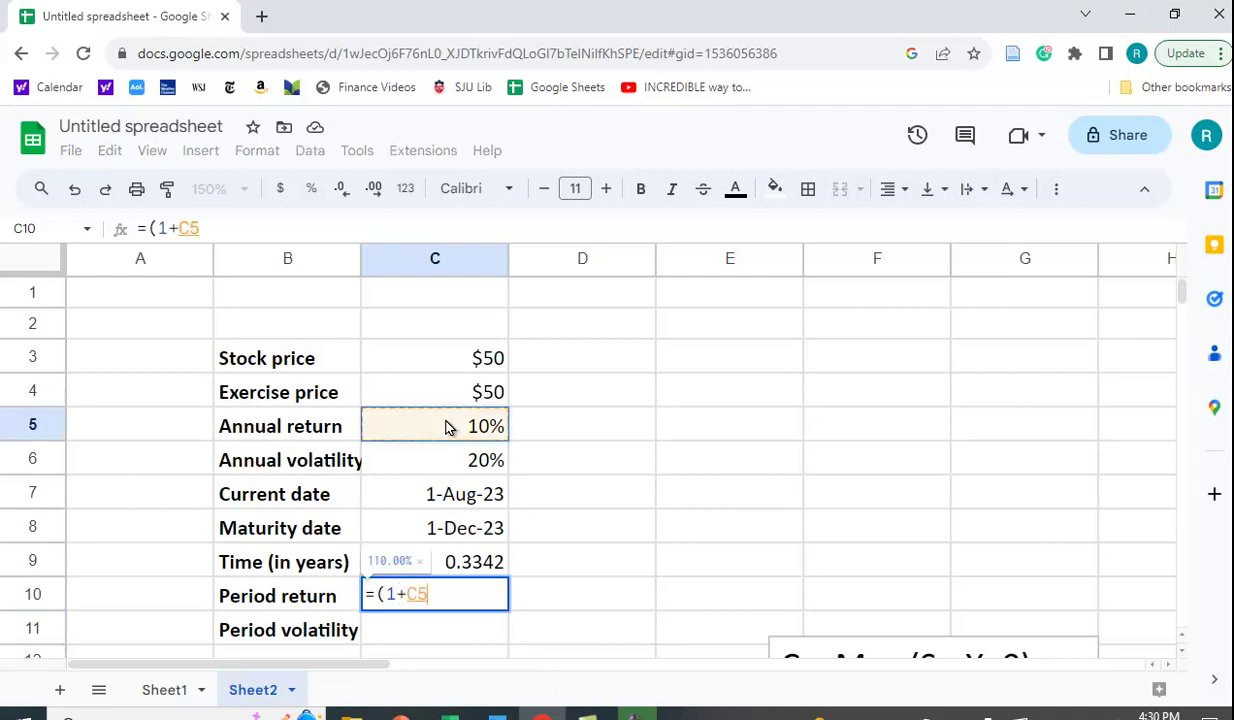
text())
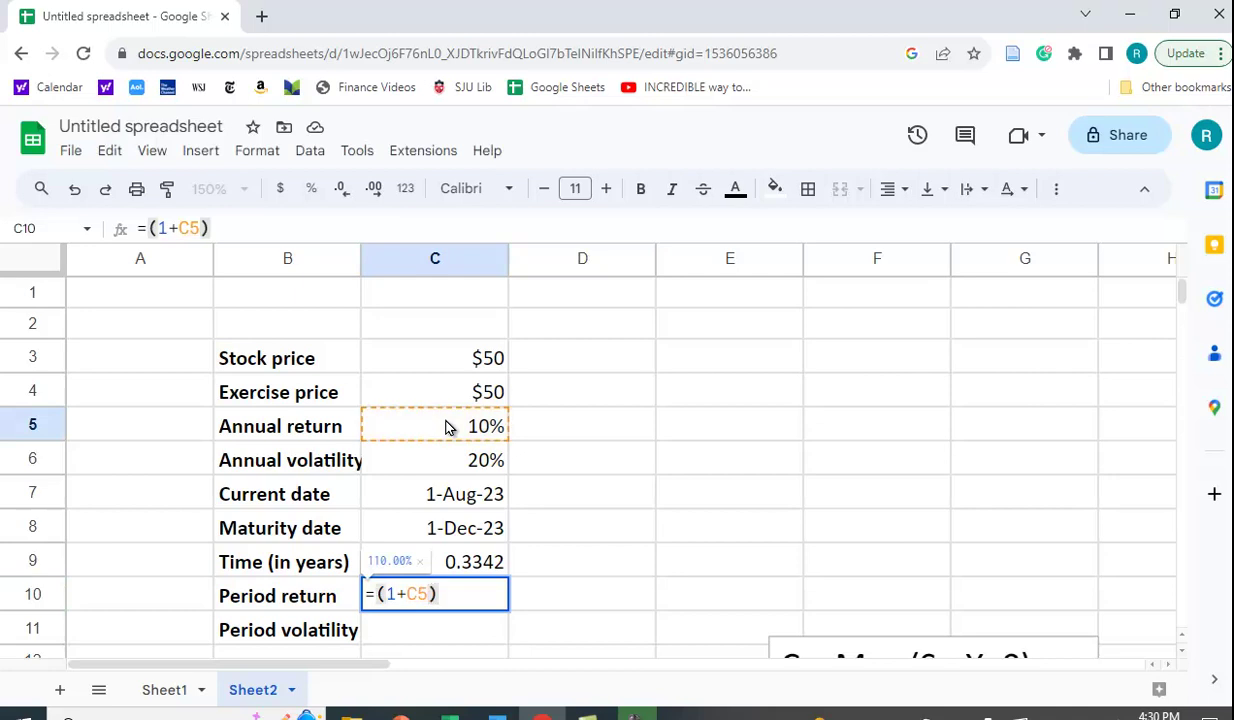
text(^)
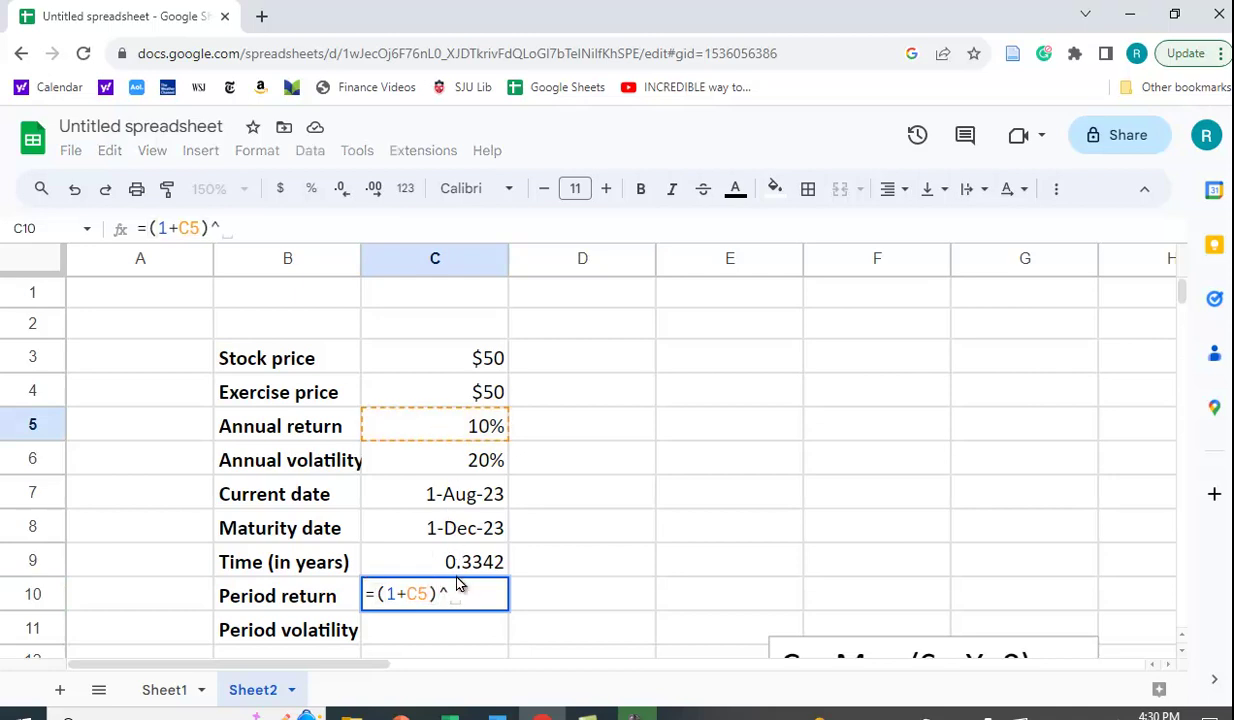
click(455, 566)
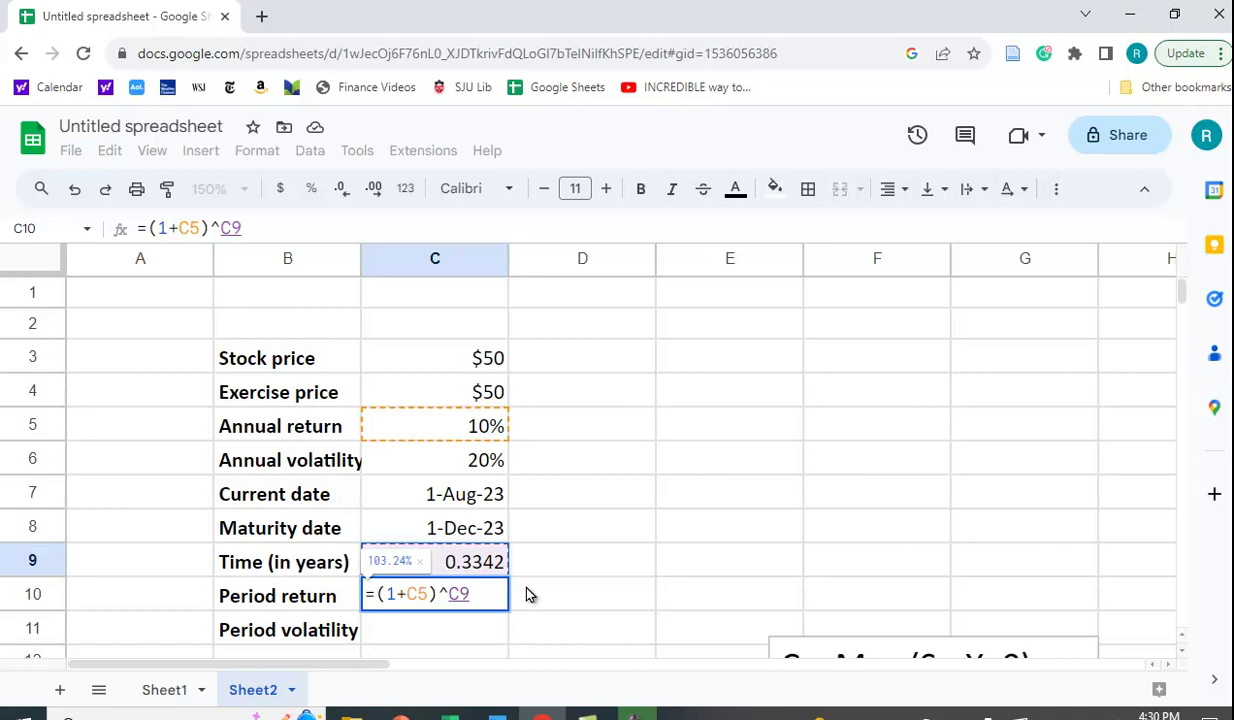
text(-1)
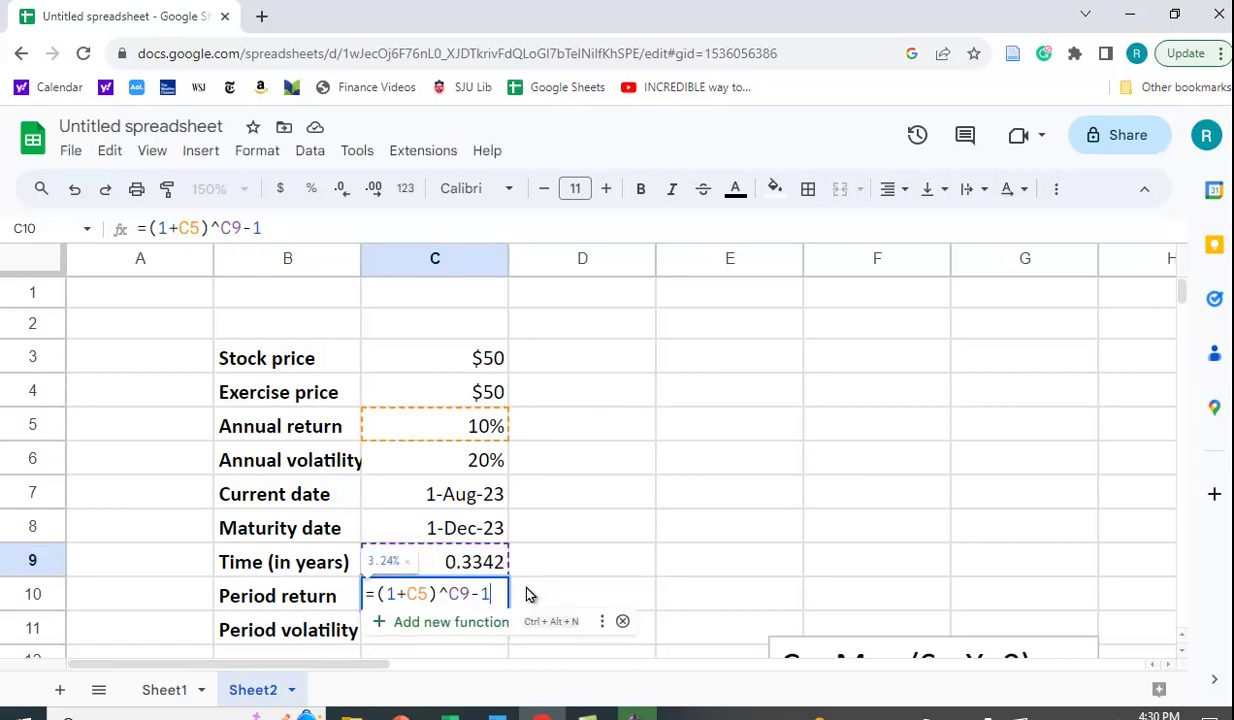
key(Return)
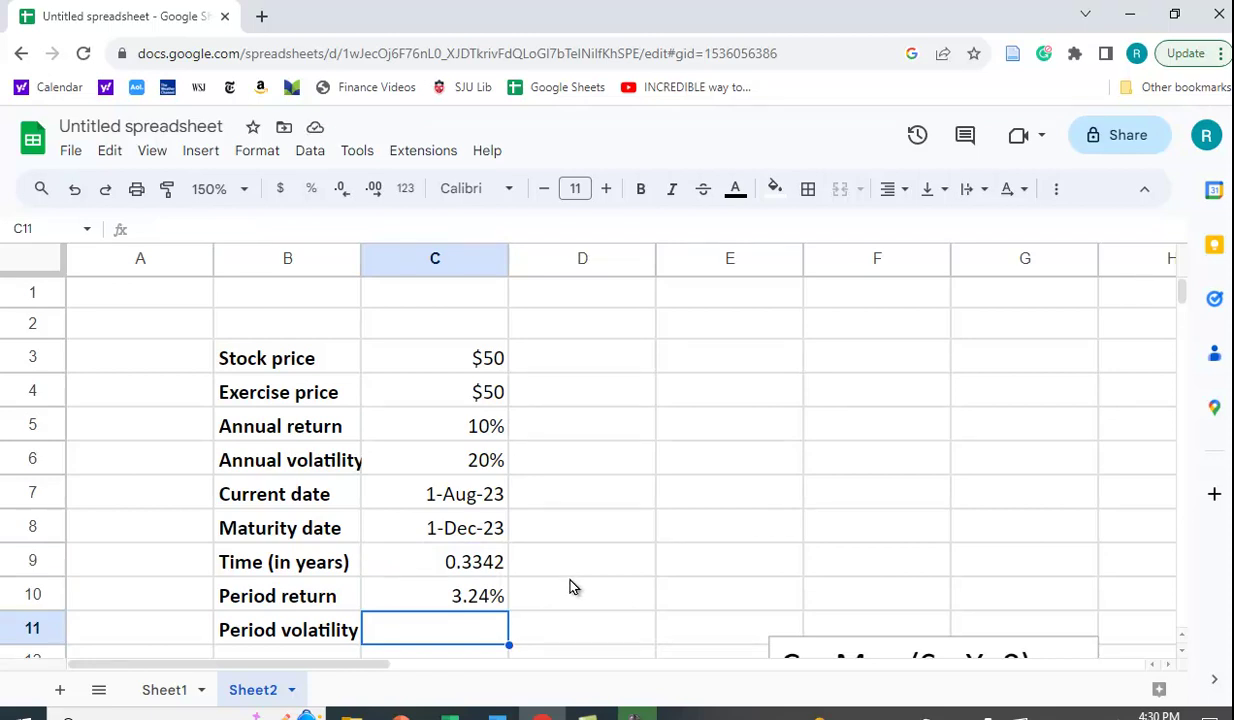
Enter =C6*sqrt(C9) in C11 so the period volatility shows 11.56%.
text(=)
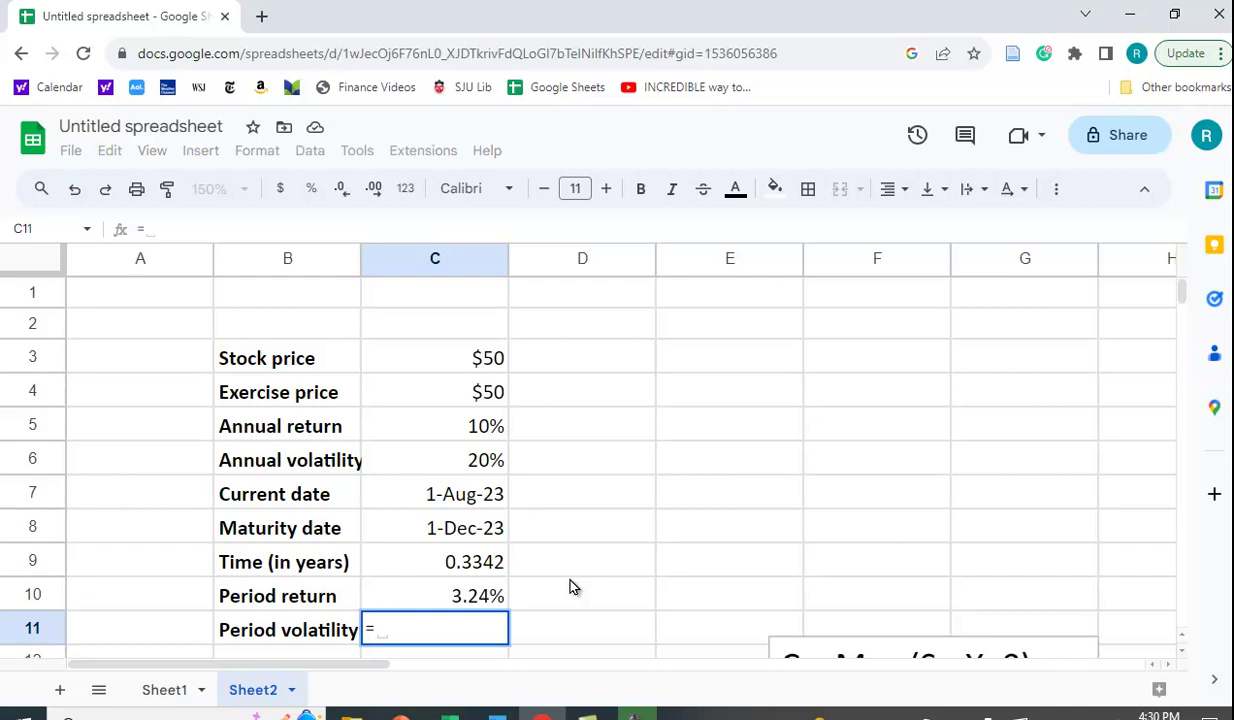
click(457, 463)
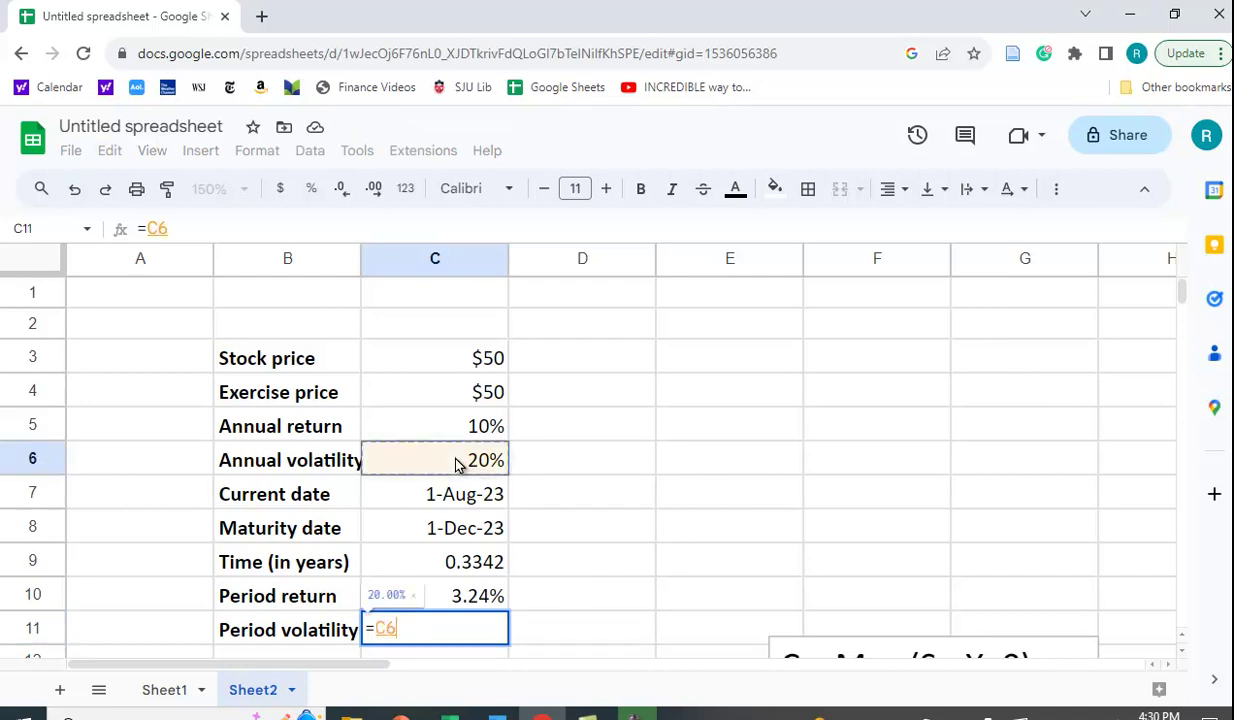
text(*sq)
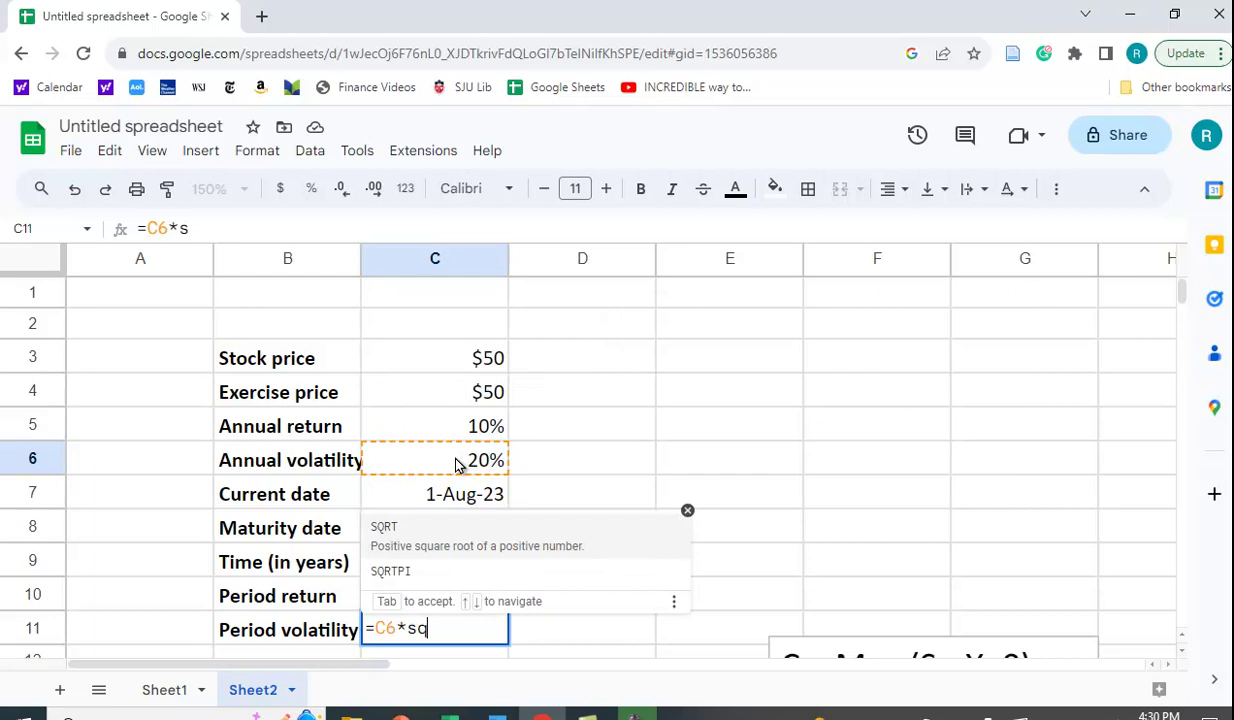
text(rt()
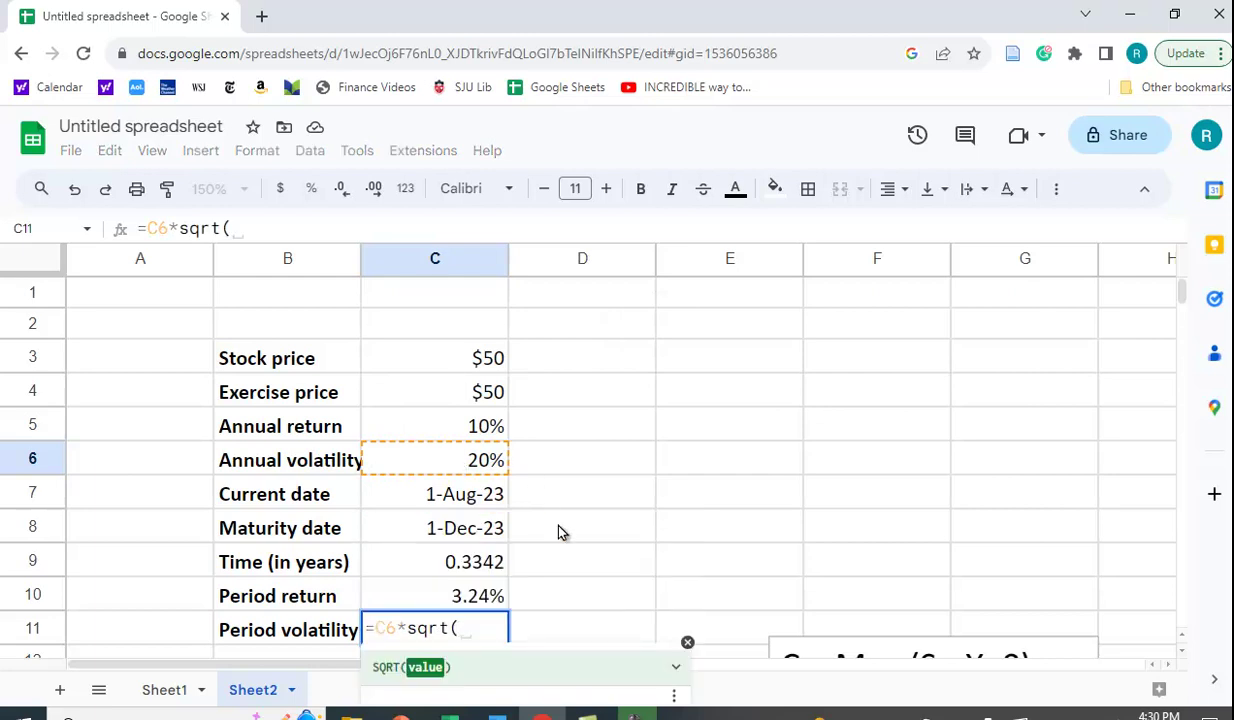
click(457, 566)
text())
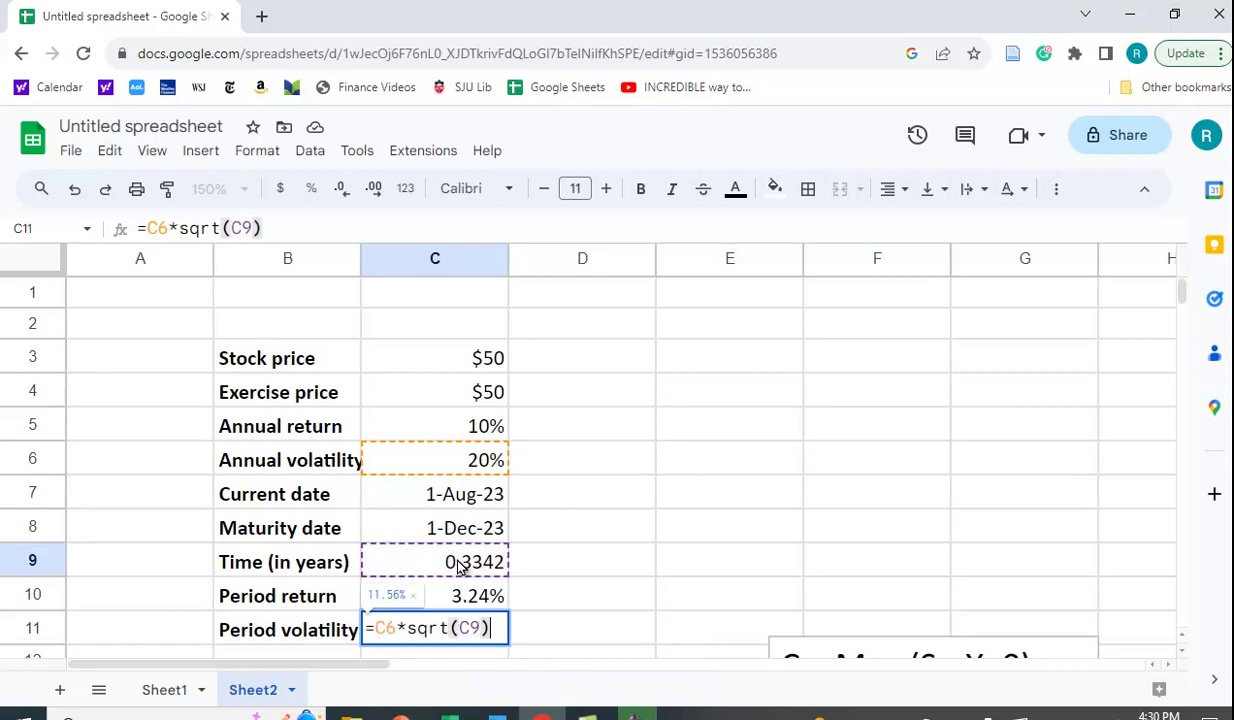
key(Return)
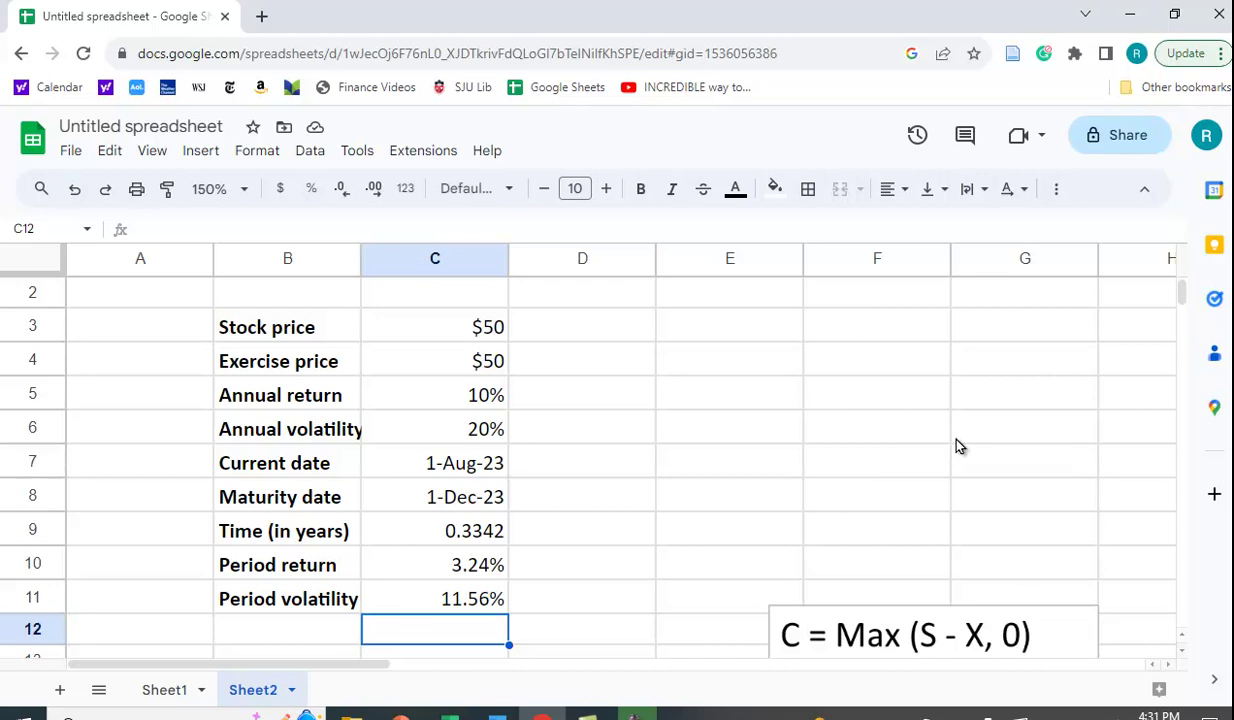
Clear the #REF! error from D21 under the Price heading.
scroll(738, 417, down, 1)
scroll(724, 417, down, 1)
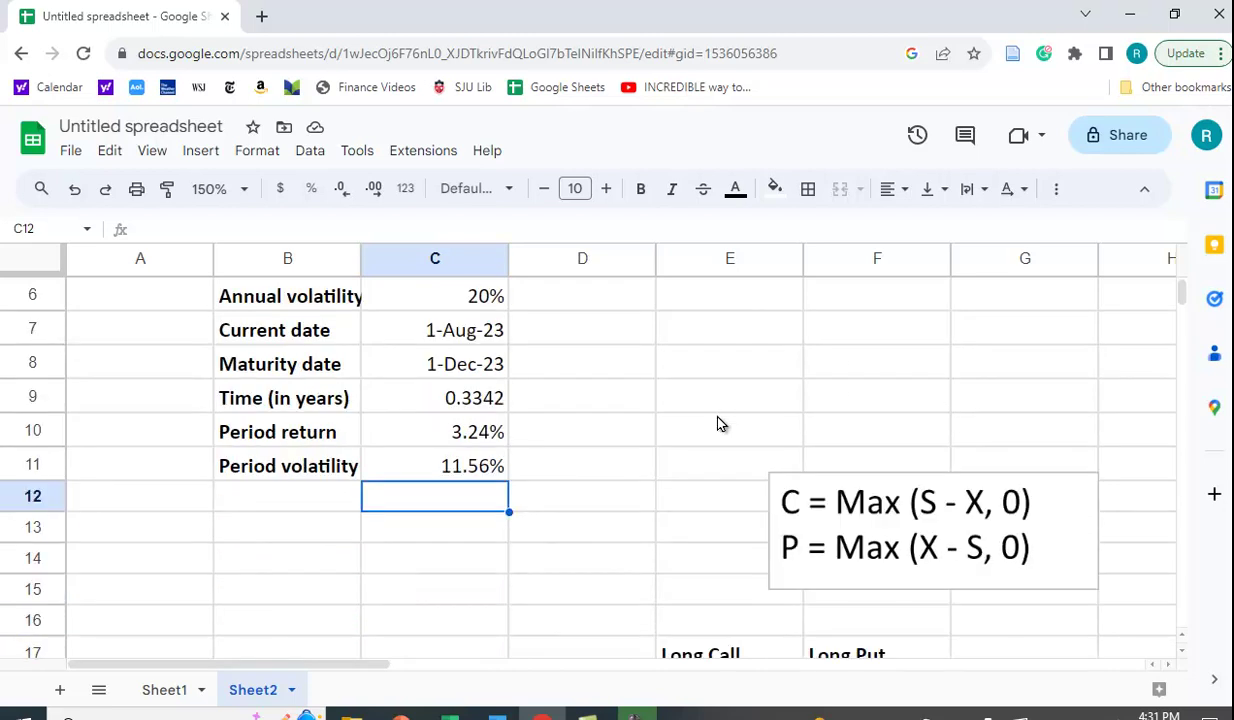
scroll(719, 422, down, 2)
scroll(717, 423, down, 2)
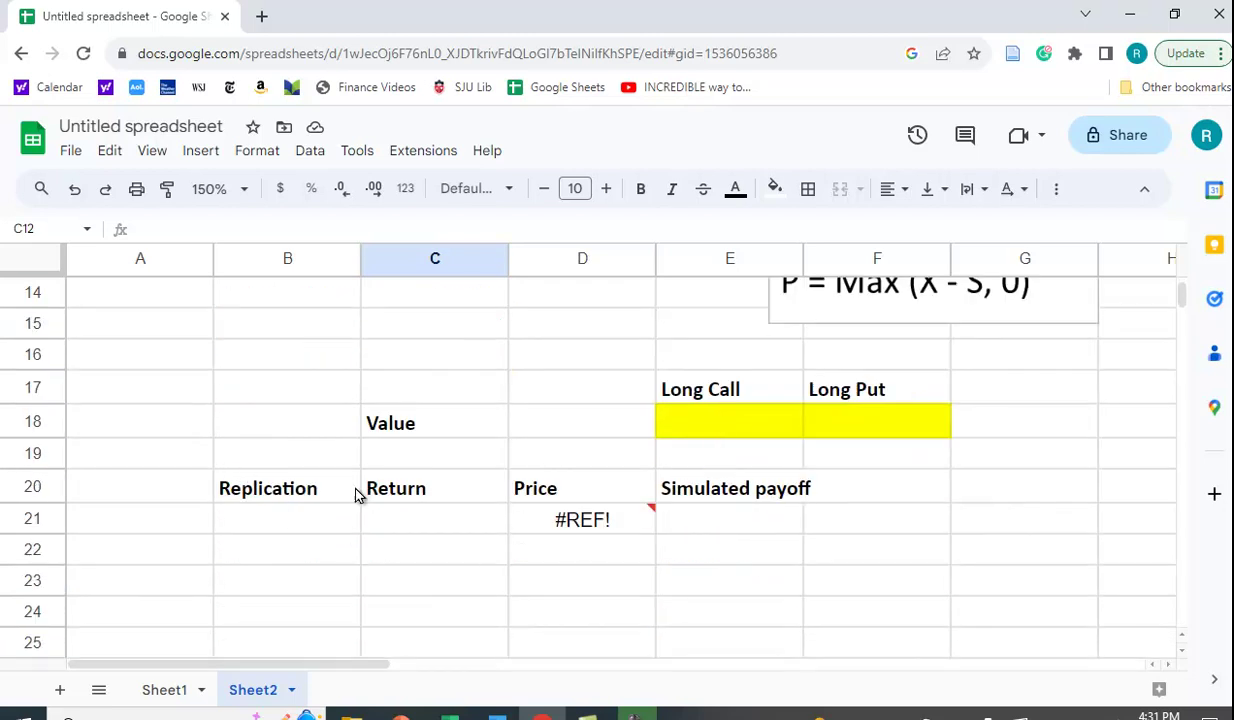
click(590, 518)
key(Delete)
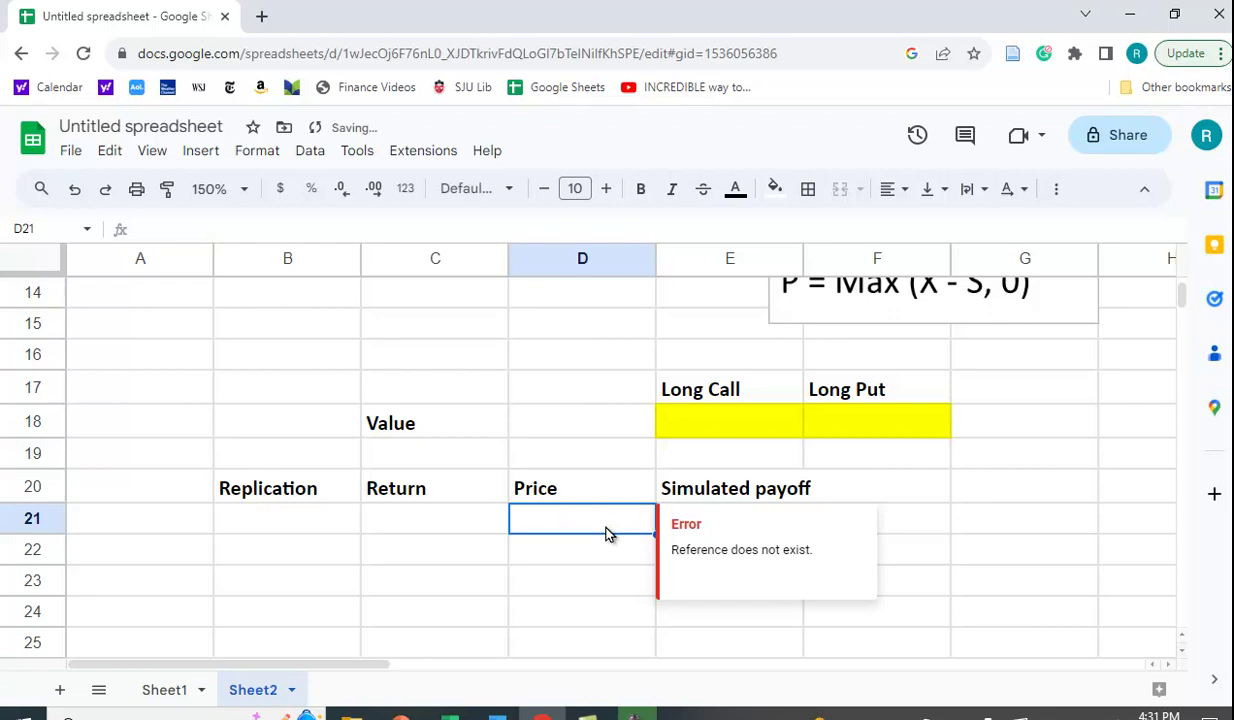
click(462, 568)
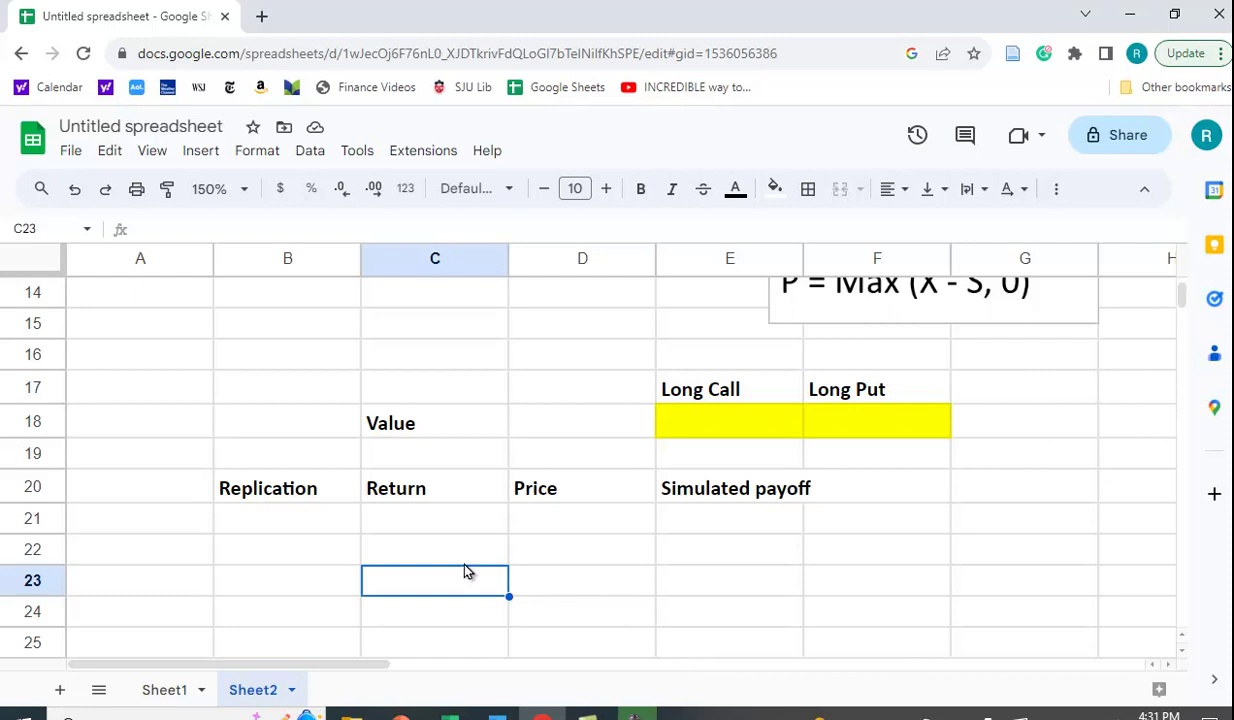
Enter 1 and 2 in B21:B22 to start the replication series.
click(284, 522)
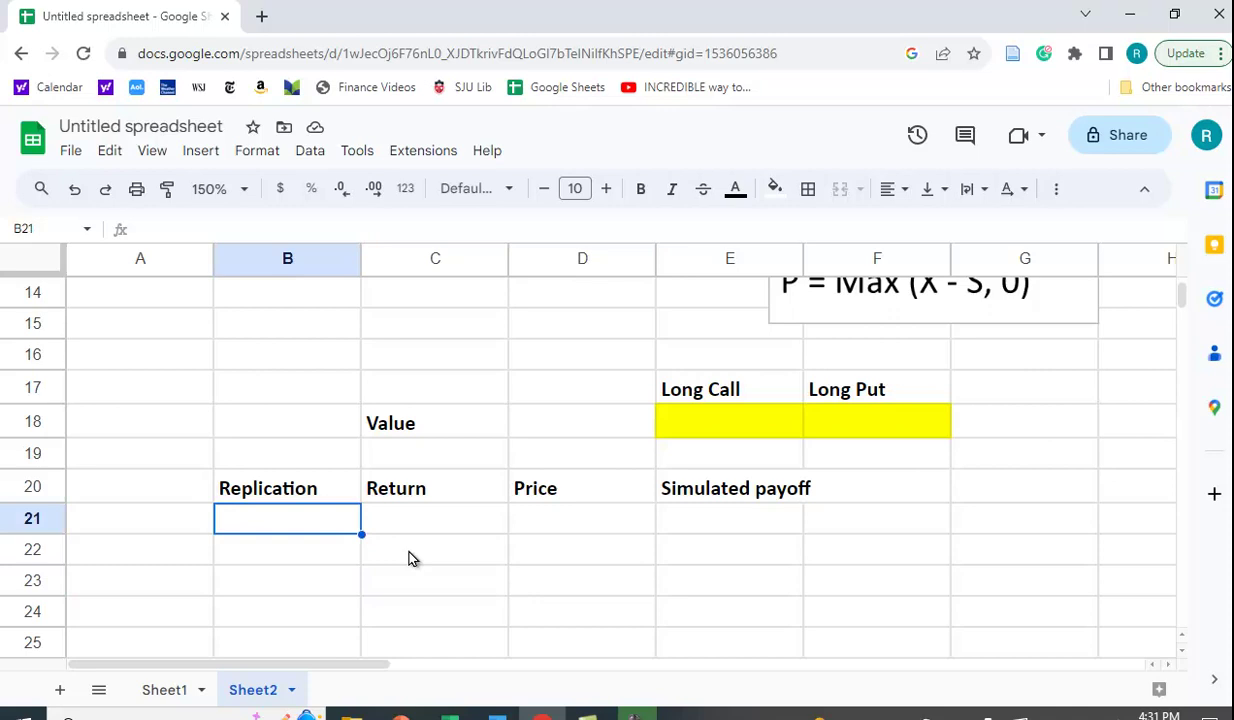
text(1)
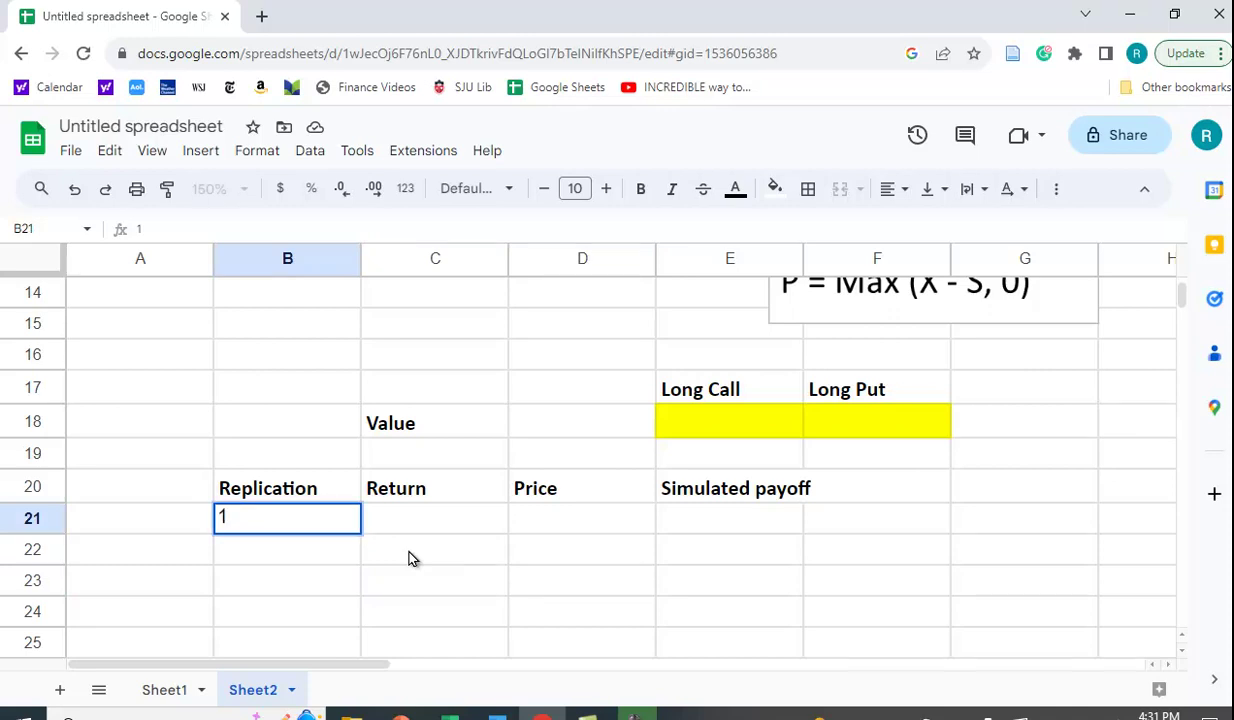
key(Return)
text(2)
key(Return)
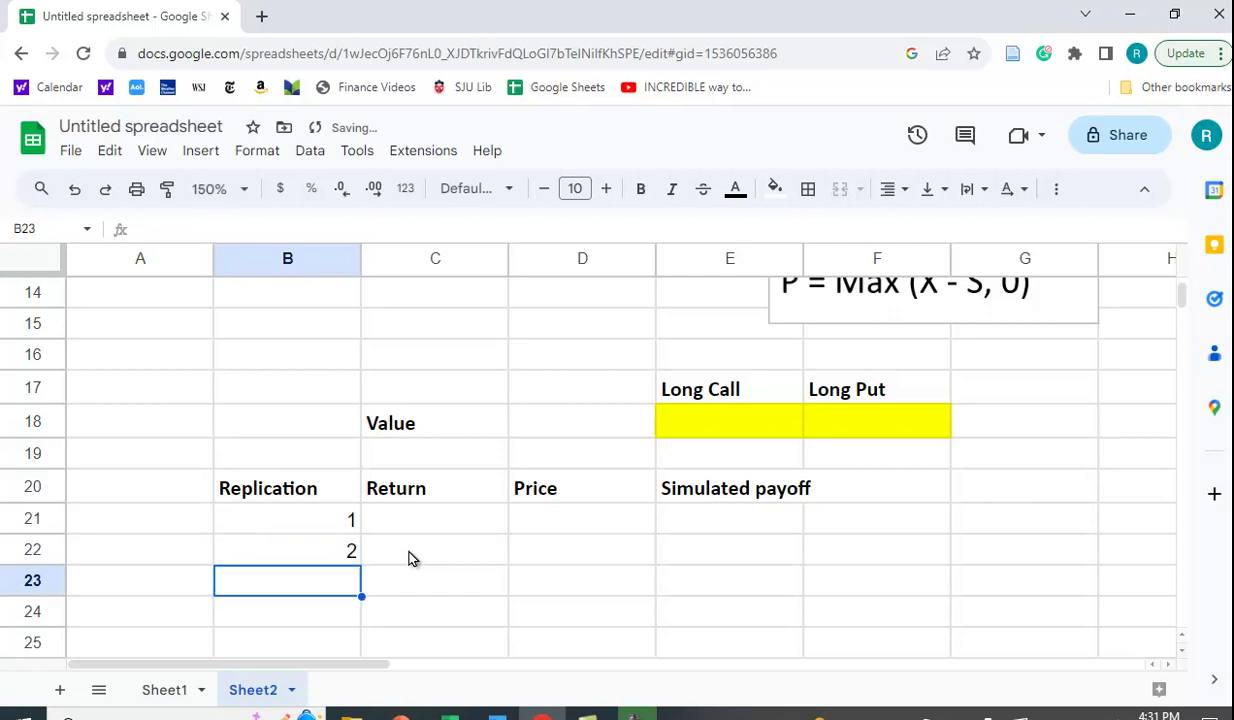
Fill the replication numbers down column B through row 120.
drag(319, 522, 310, 550)
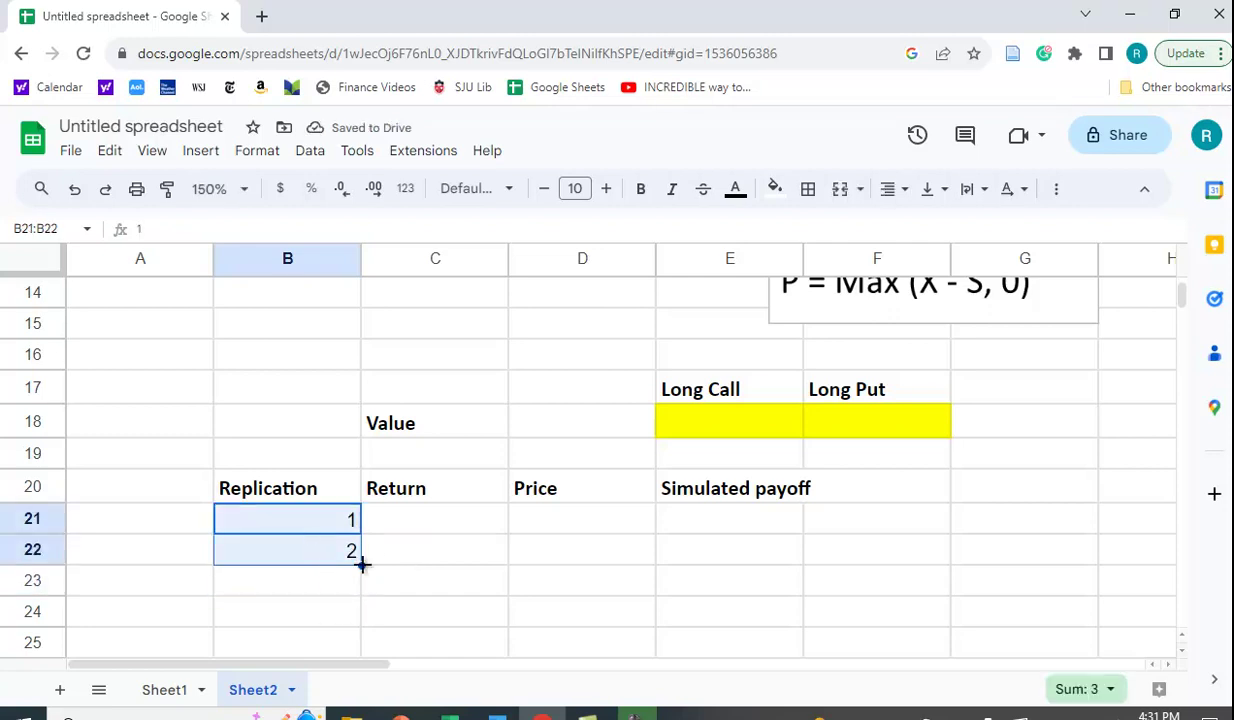
drag(358, 562, 336, 680)
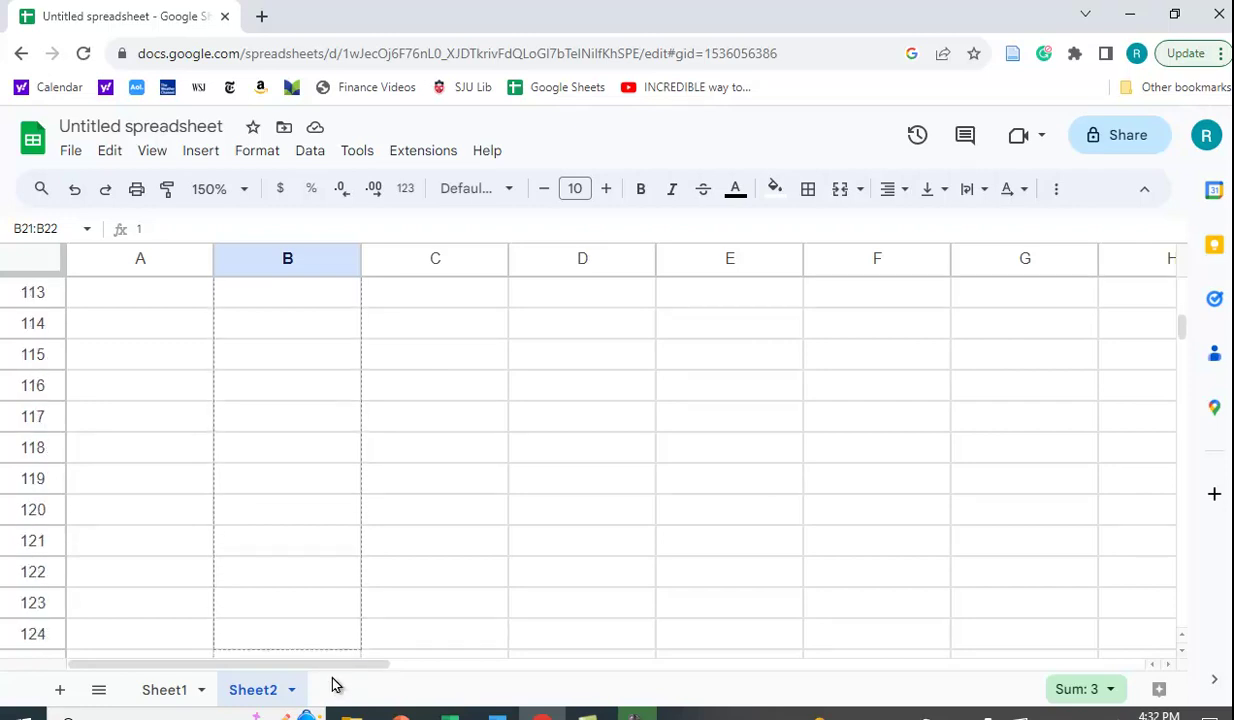
drag(334, 673, 330, 530)
drag(480, 540, 512, 545)
scroll(510, 566, up, 3)
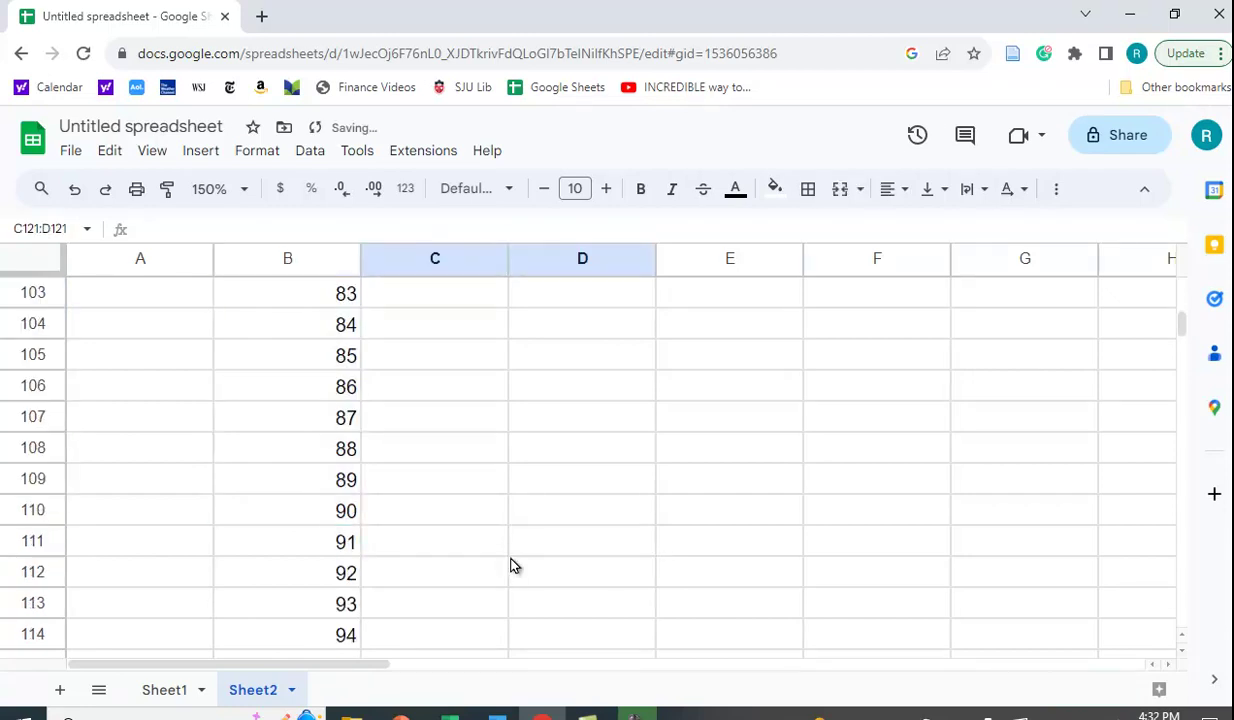
scroll(510, 566, up, 6)
scroll(333, 408, up, 8)
scroll(333, 408, up, 1)
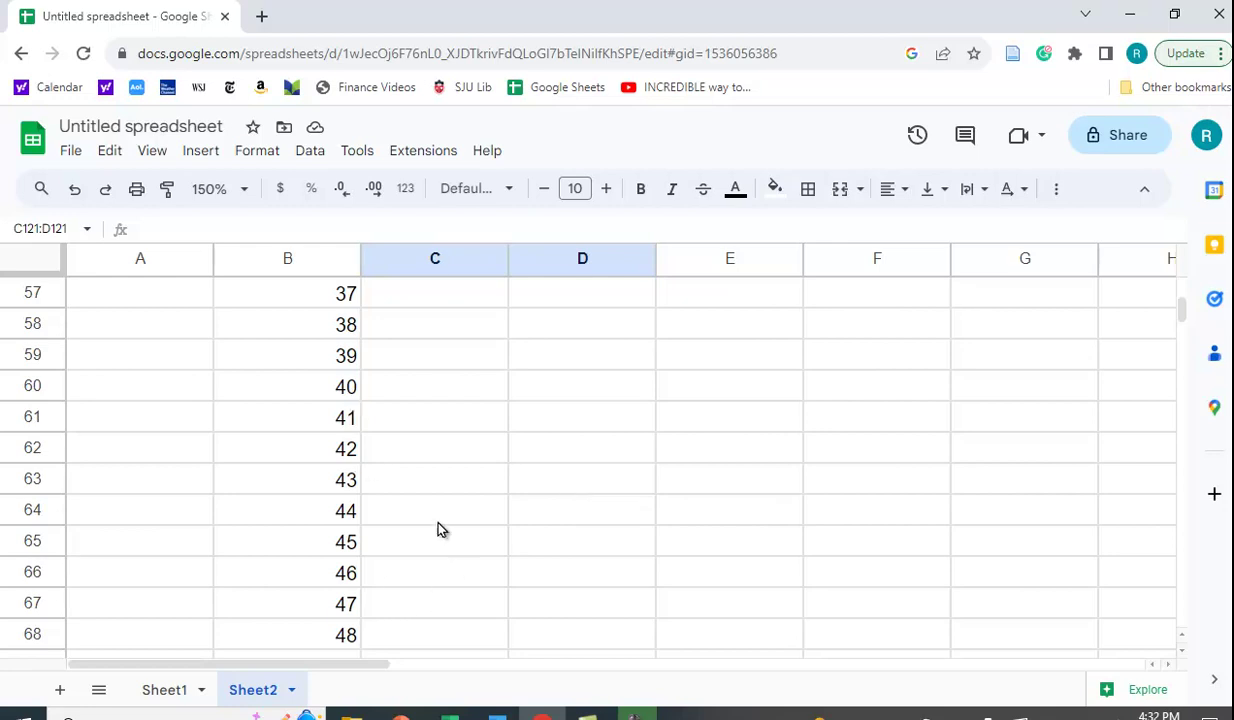
scroll(452, 600, up, 3)
scroll(452, 600, up, 3)
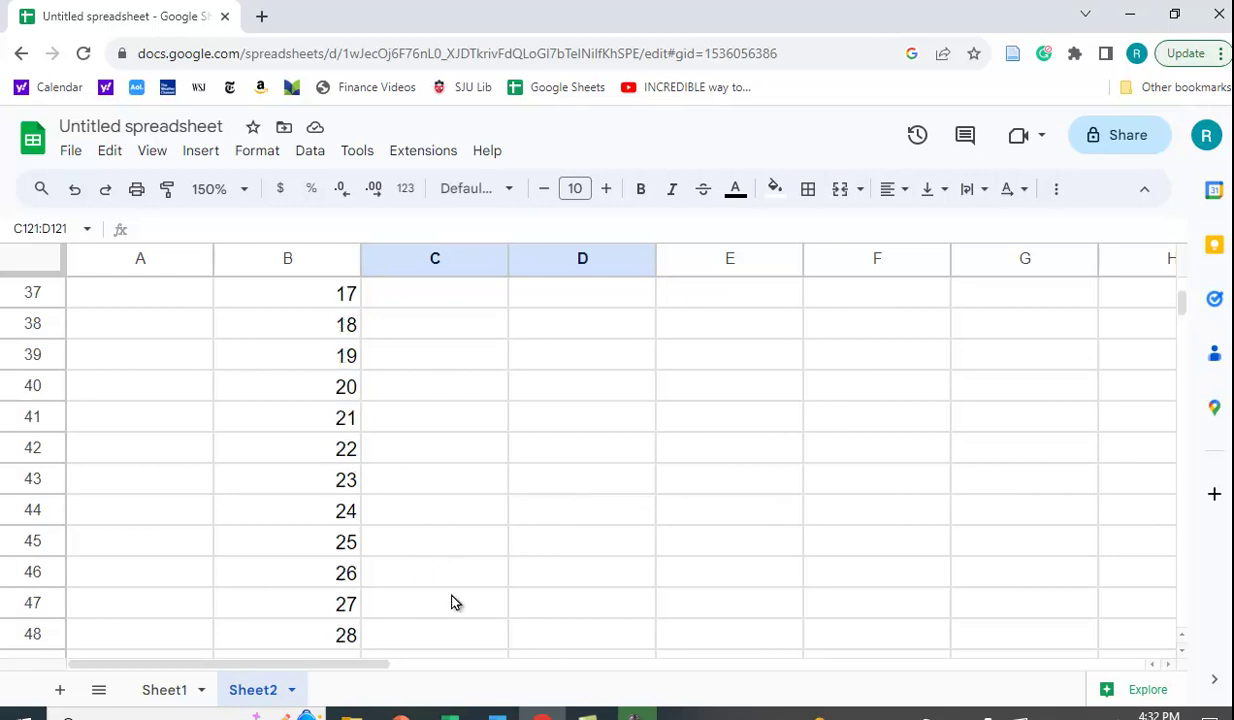
scroll(452, 600, up, 5)
scroll(452, 600, up, 3)
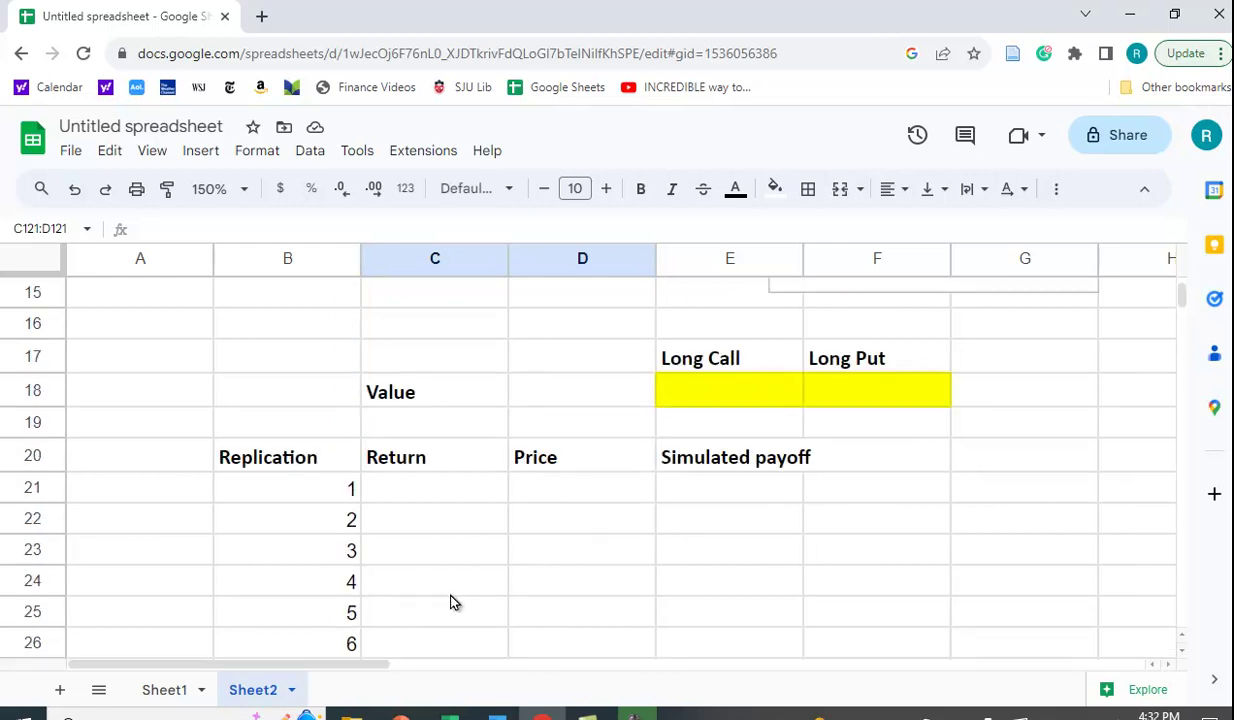
click(427, 492)
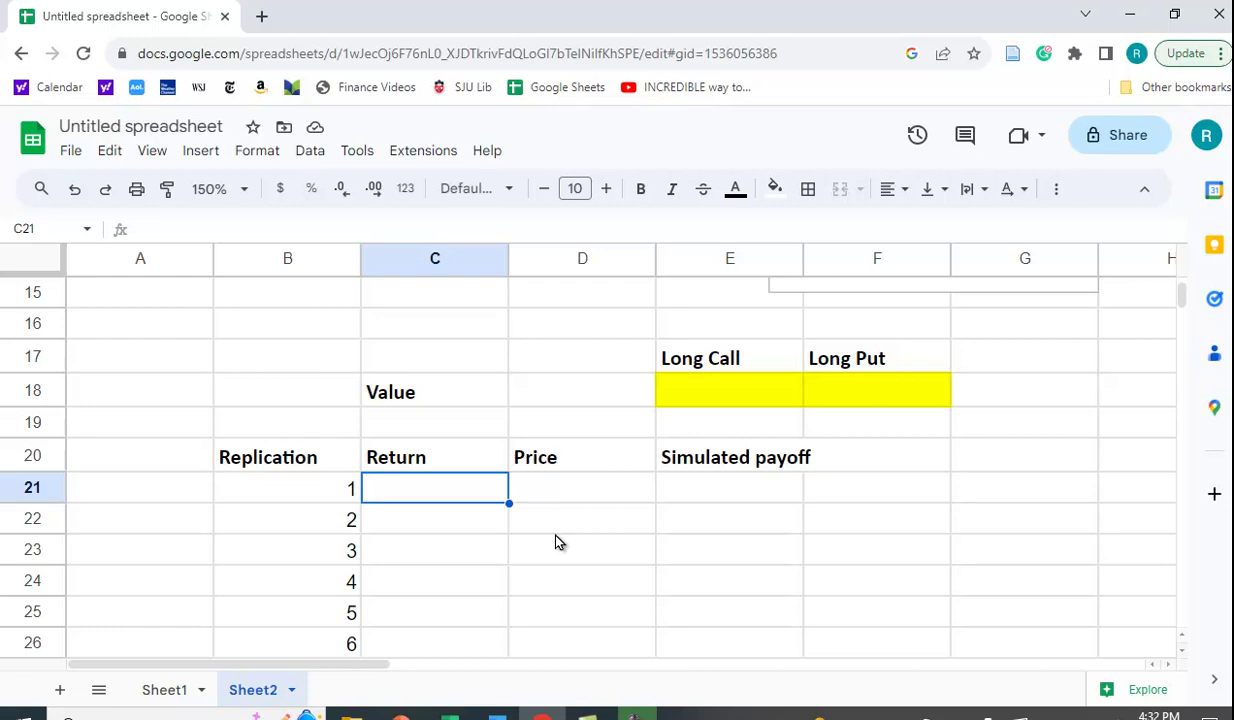
Enter =NORM.INV(RAND(),C$10,C$11) in C21 for a random normal return.
text(=)
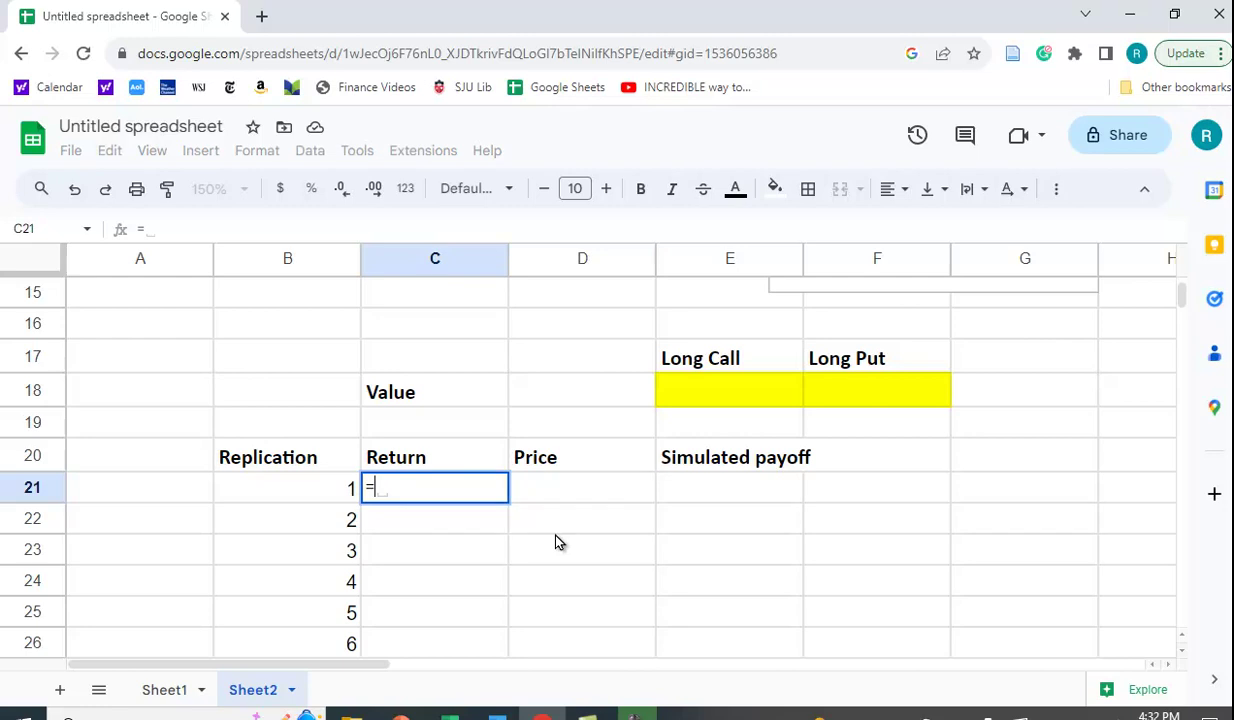
text(norm)
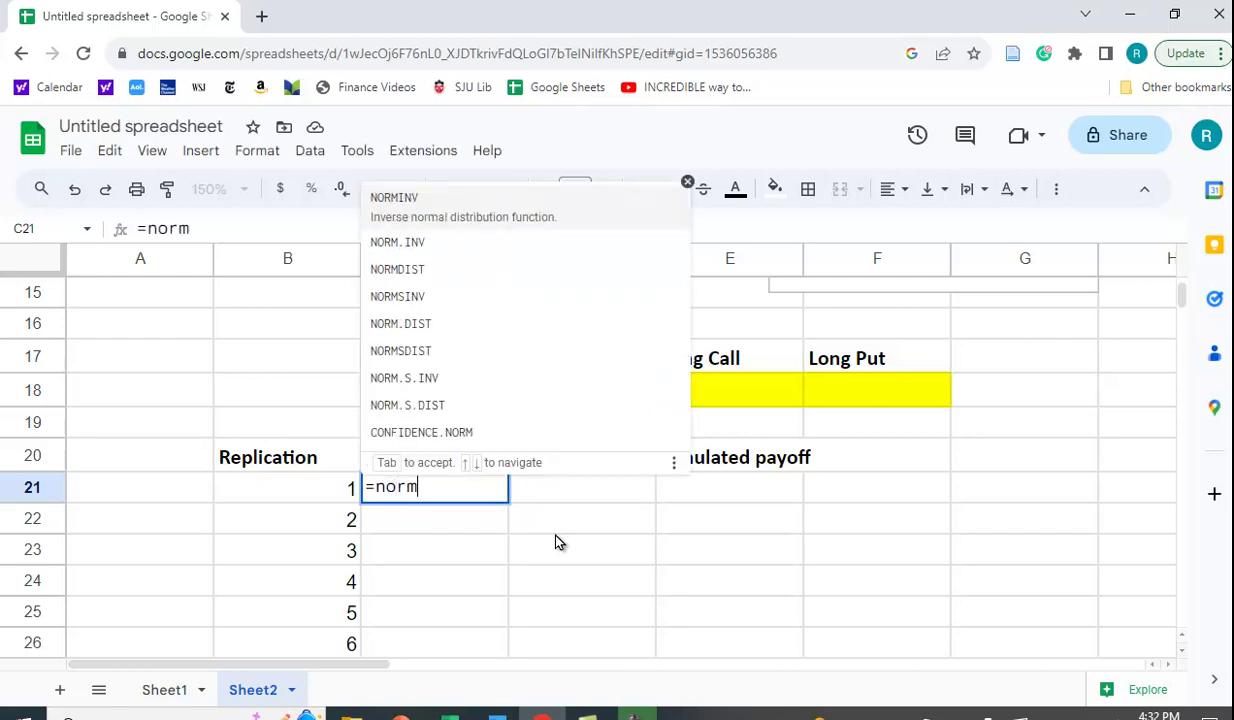
text(.inv()
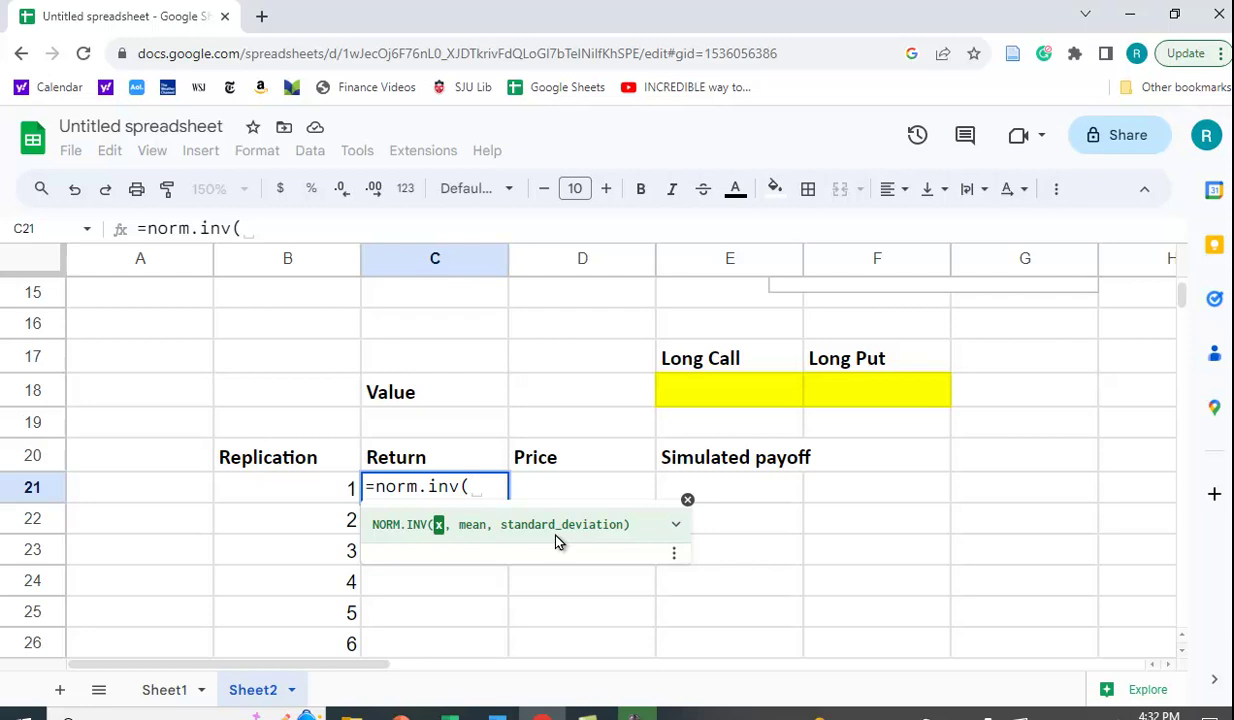
text(ra)
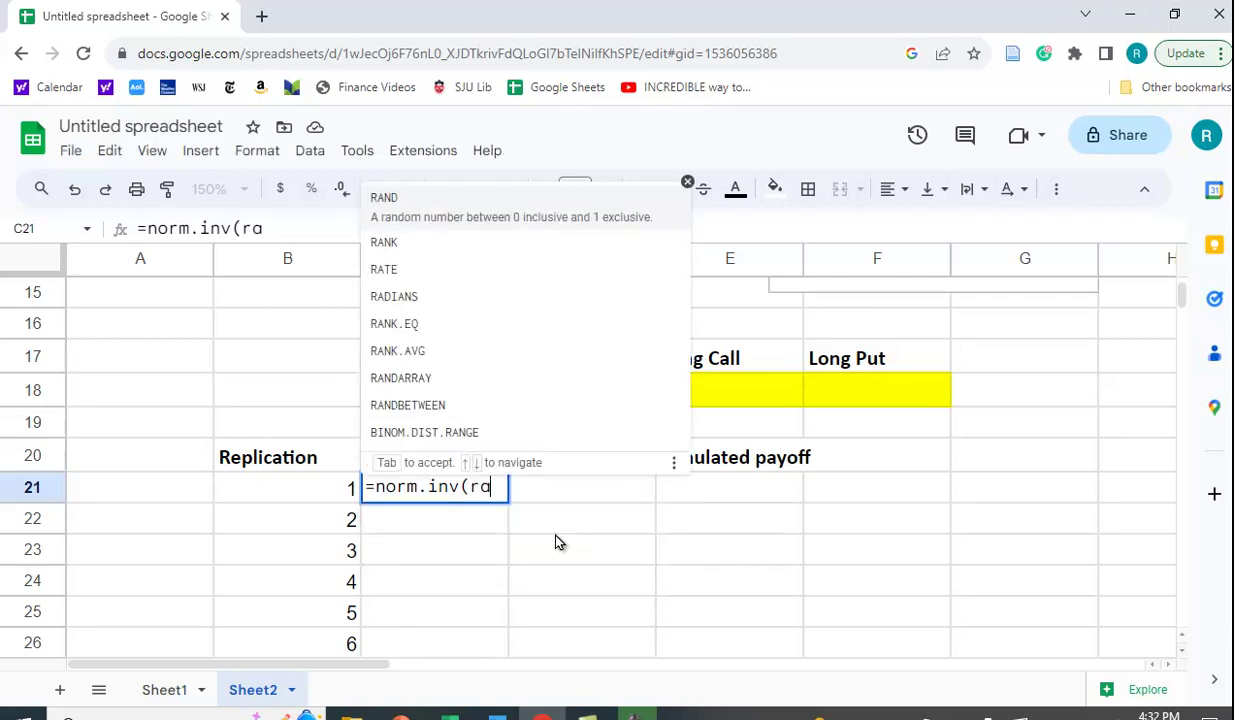
text(nd)
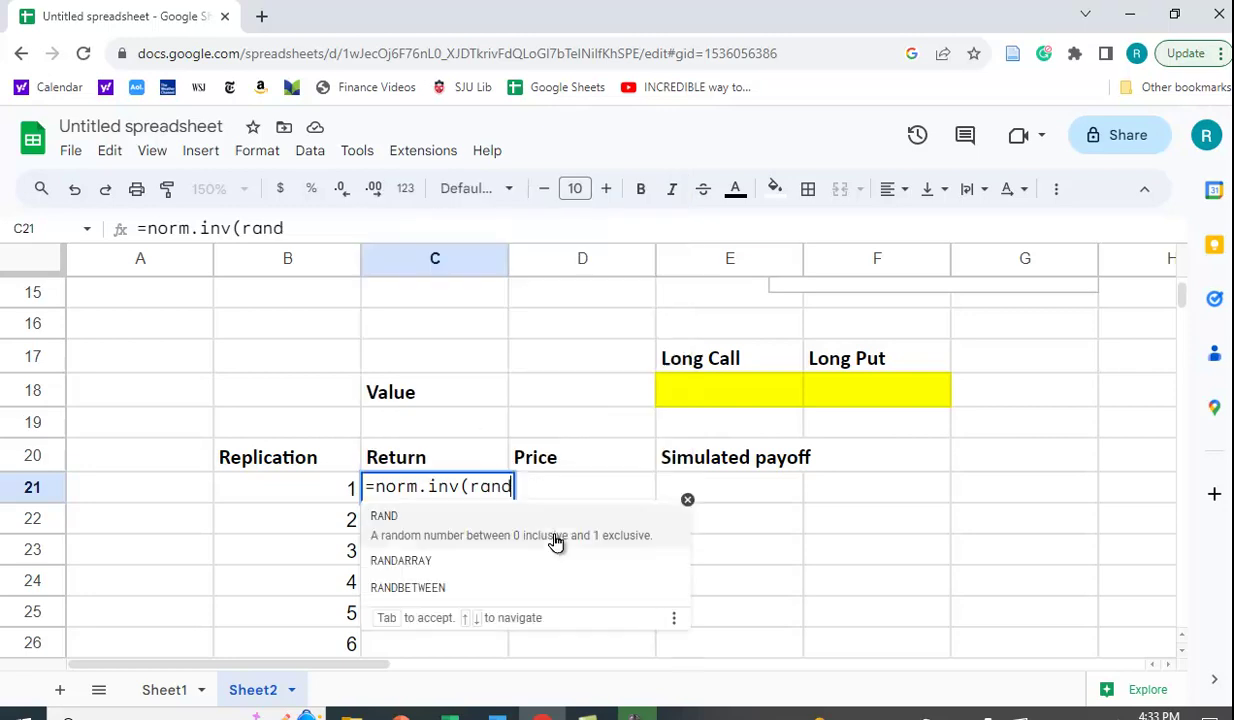
text(()
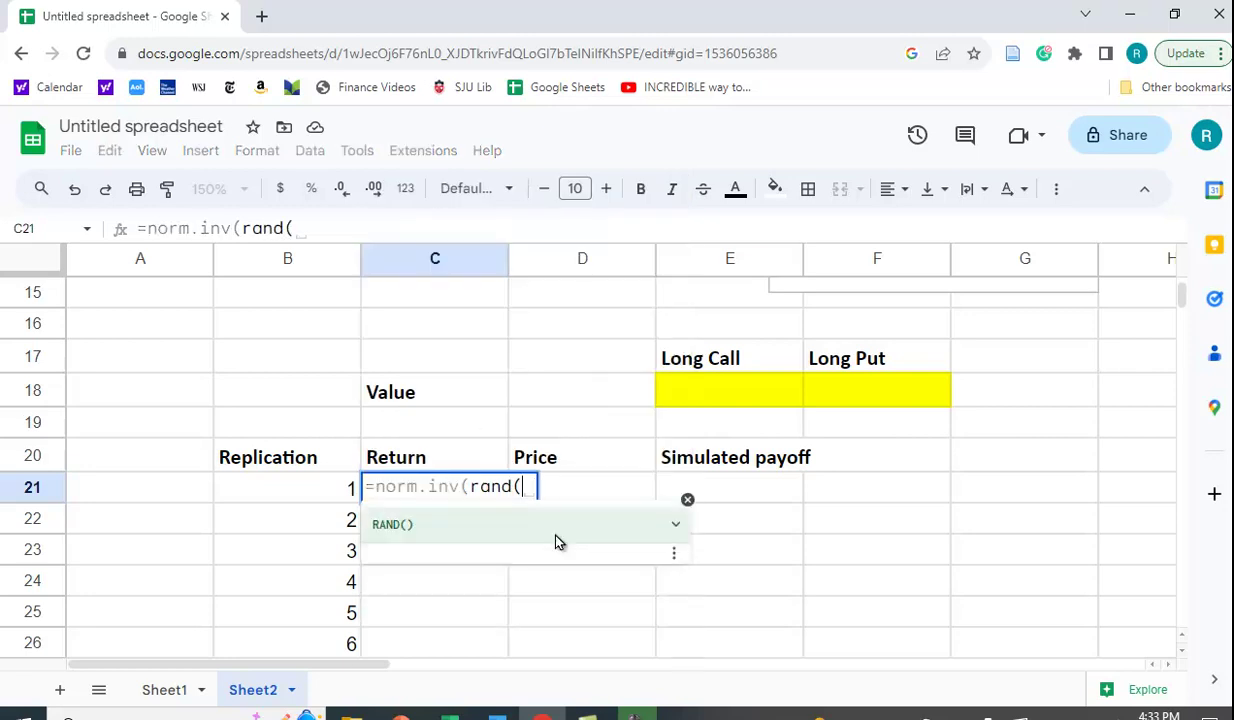
text())
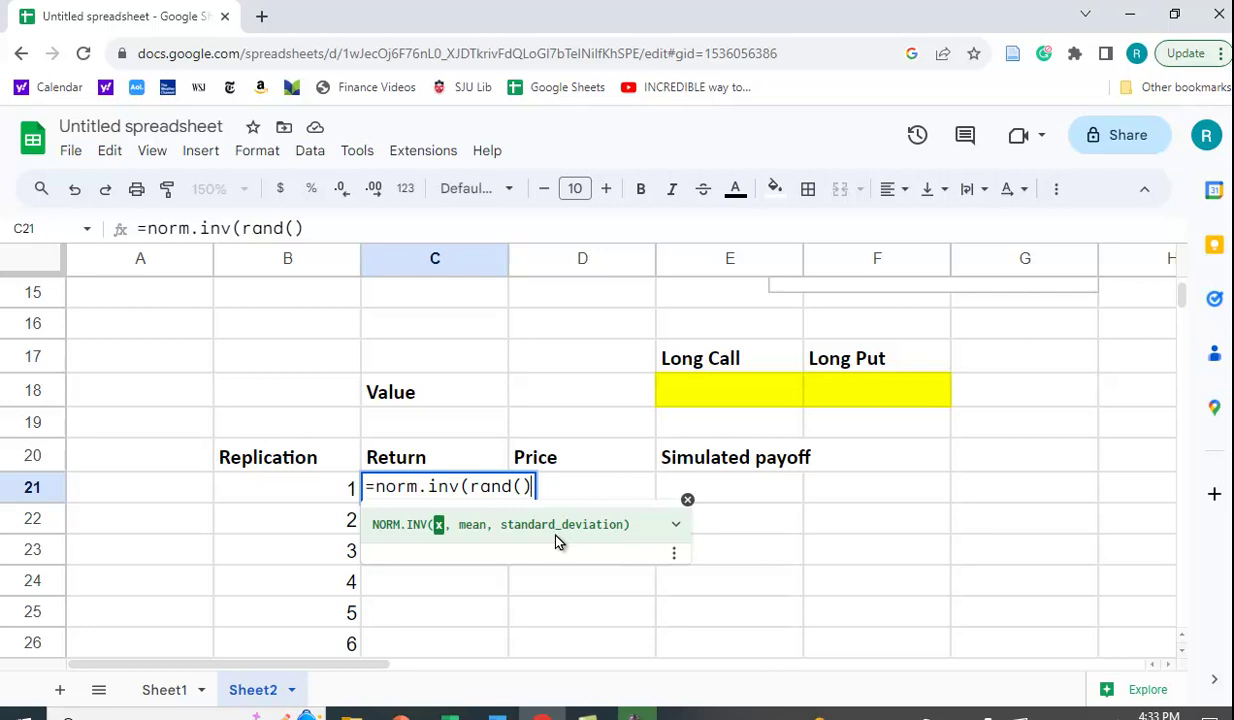
text(,)
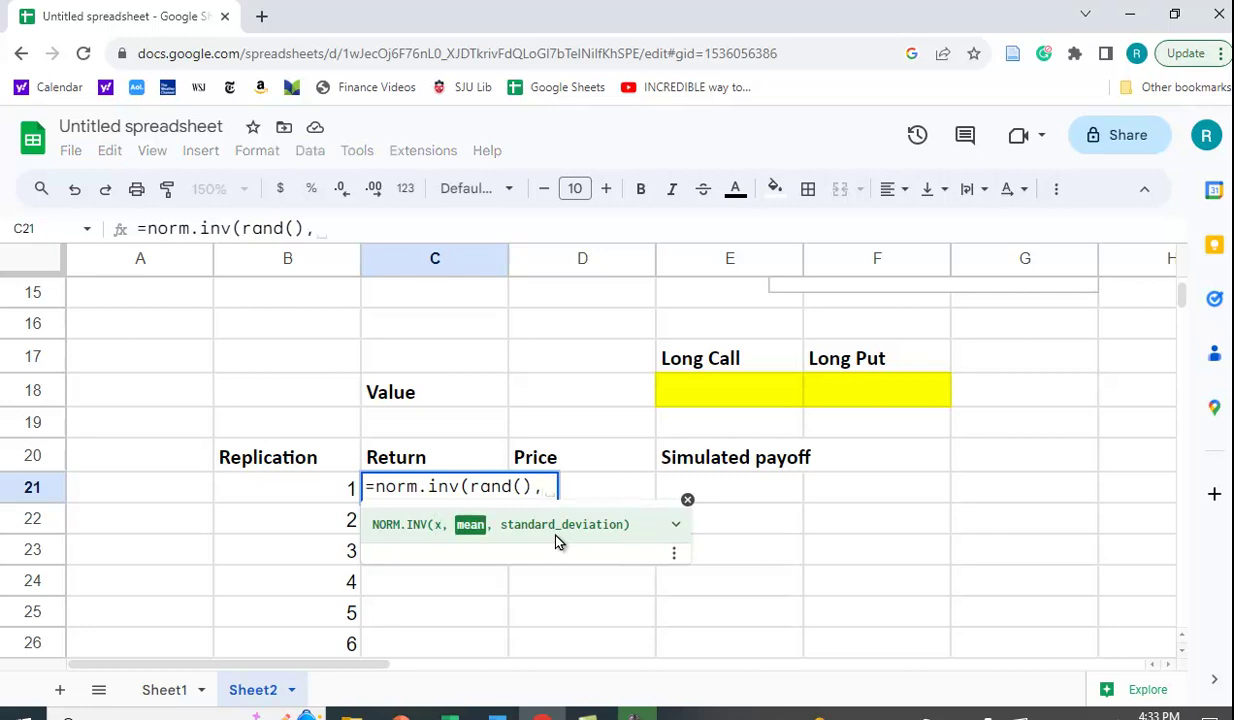
scroll(448, 469, up, 2)
scroll(448, 469, up, 4)
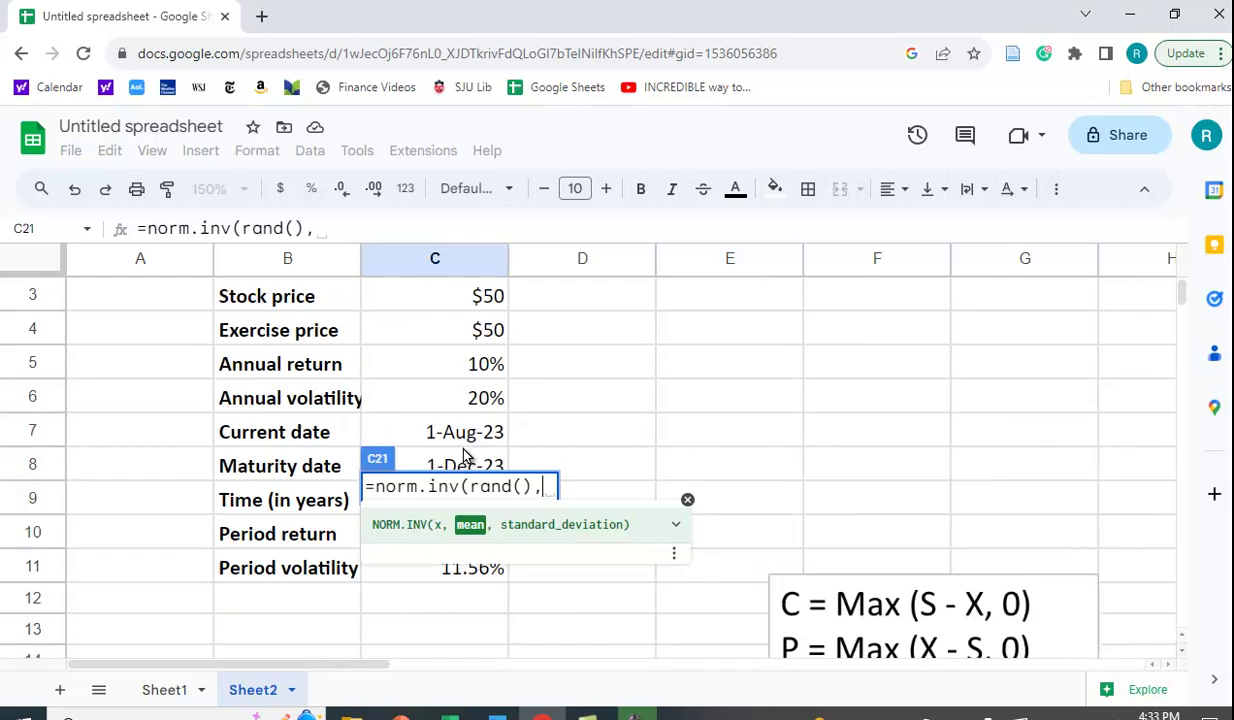
scroll(455, 470, up, 1)
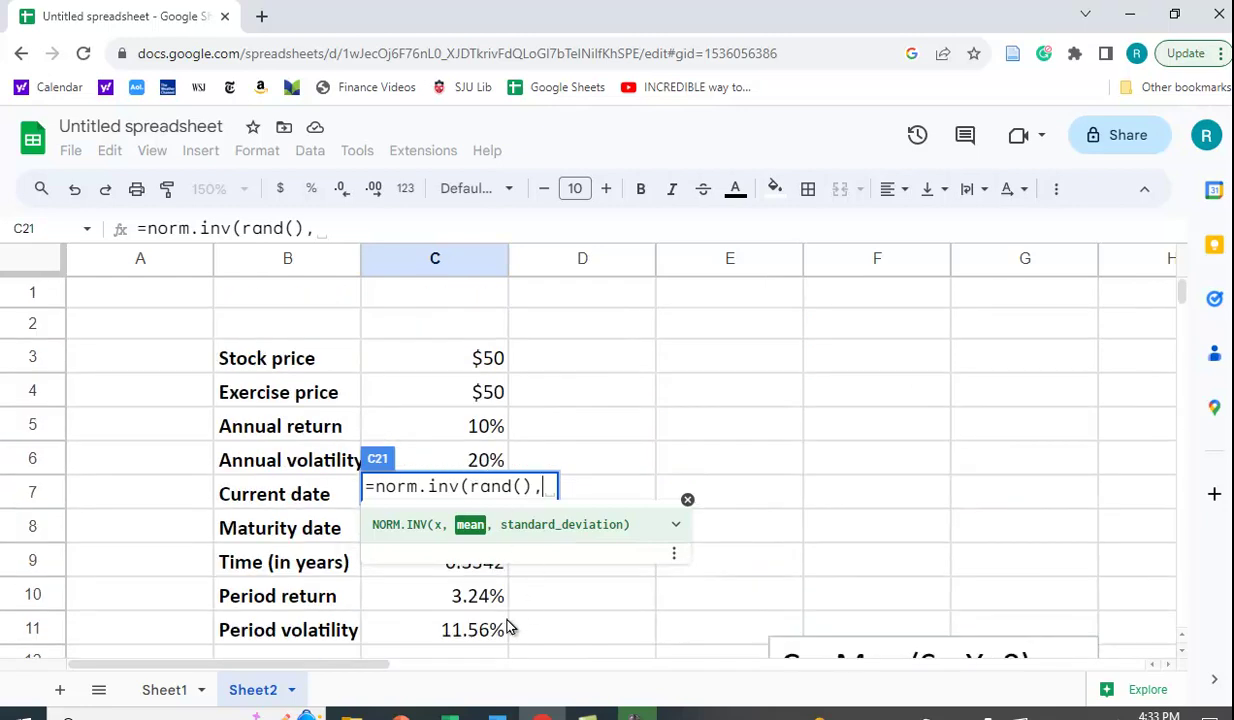
click(452, 600)
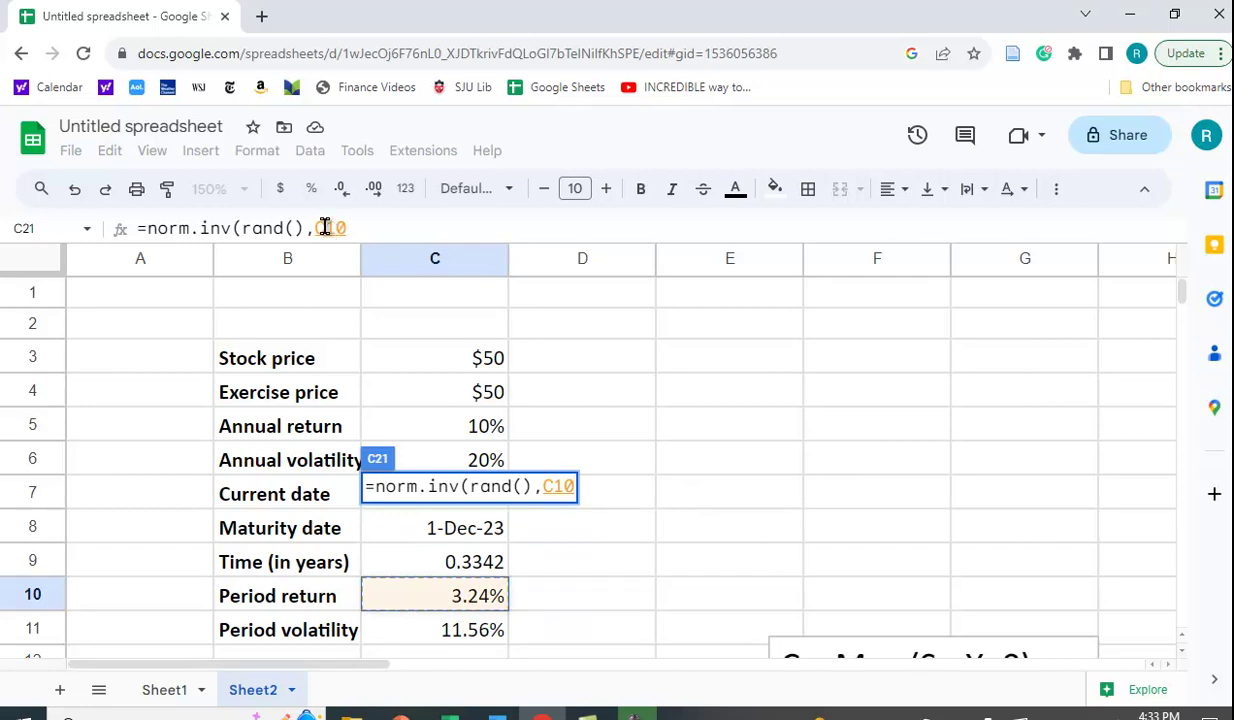
click(330, 228)
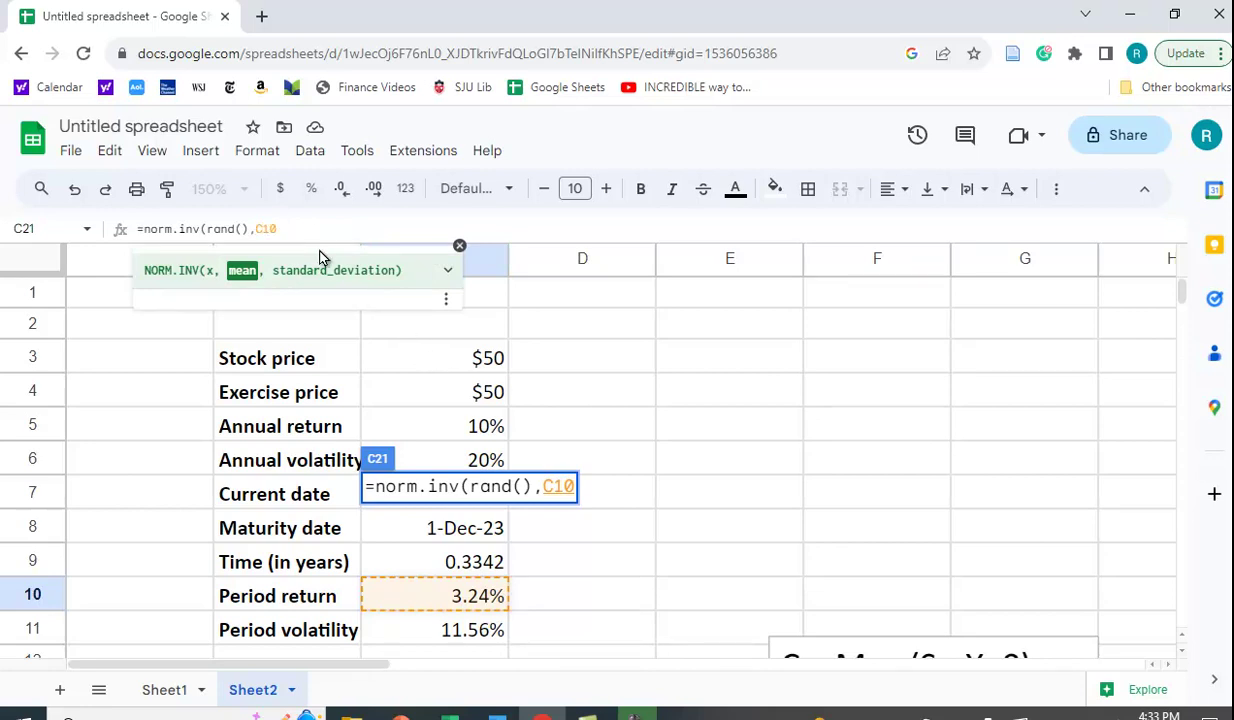
key(F4)
key(F4)
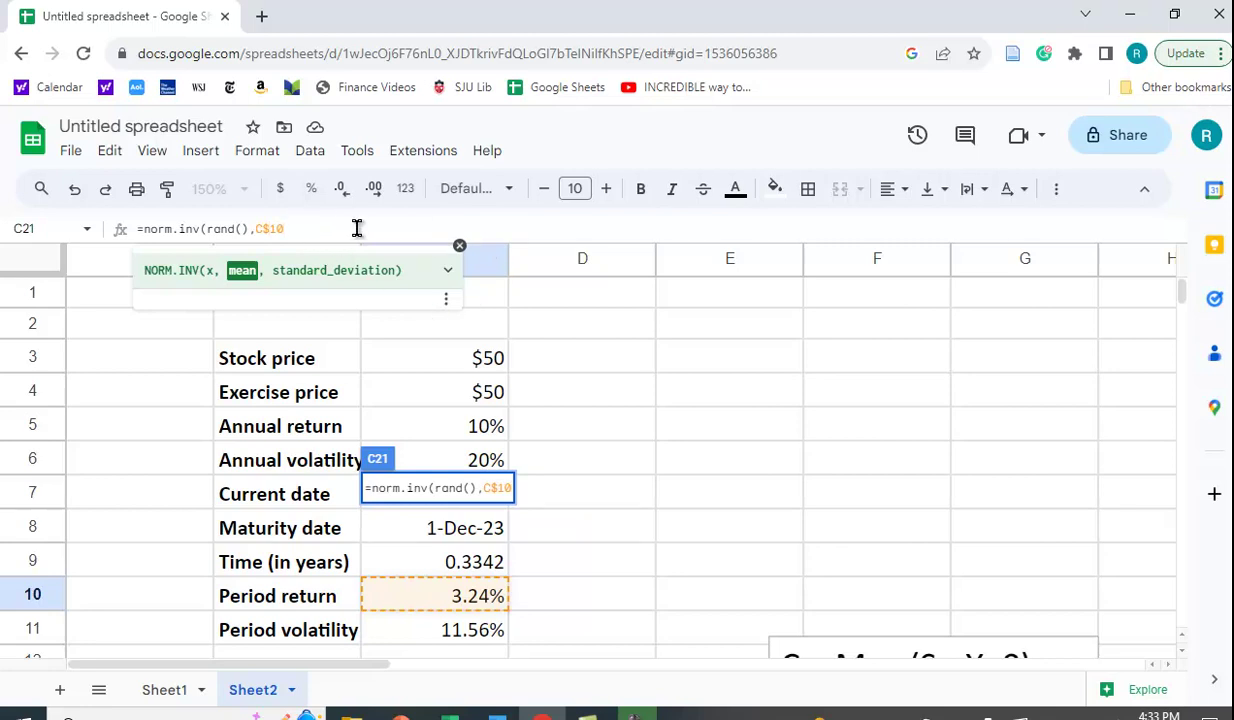
text(,)
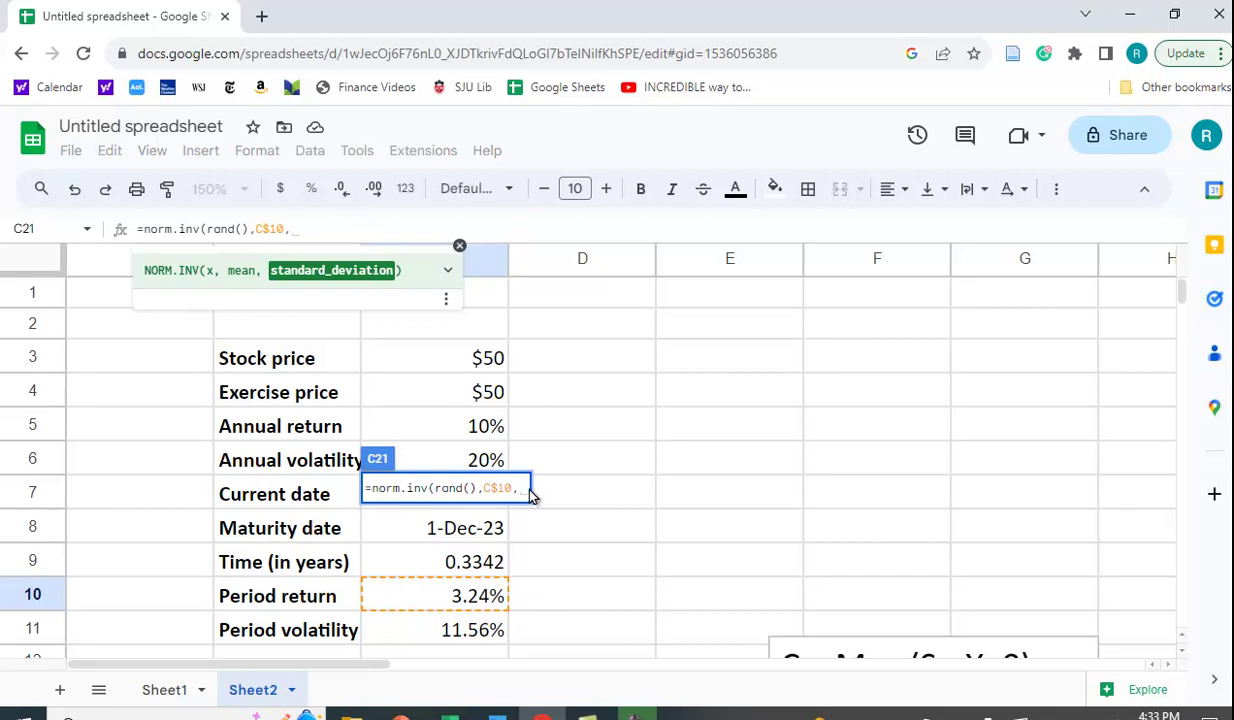
click(452, 637)
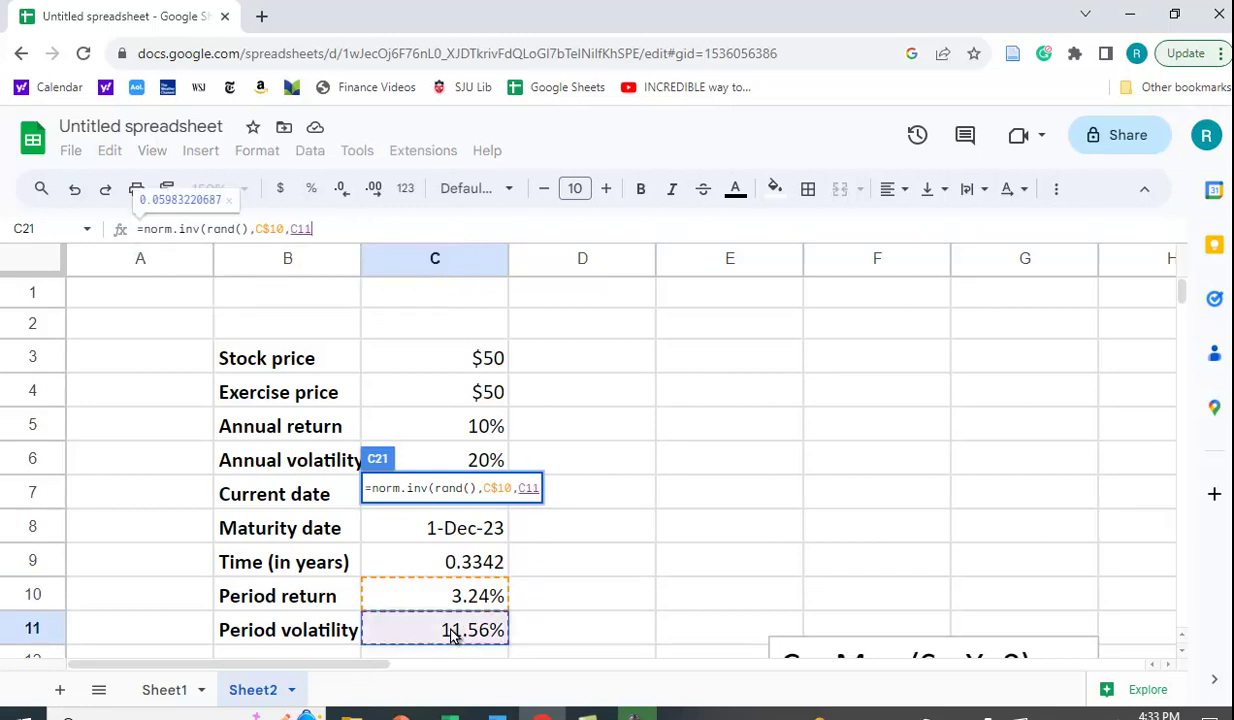
click(303, 229)
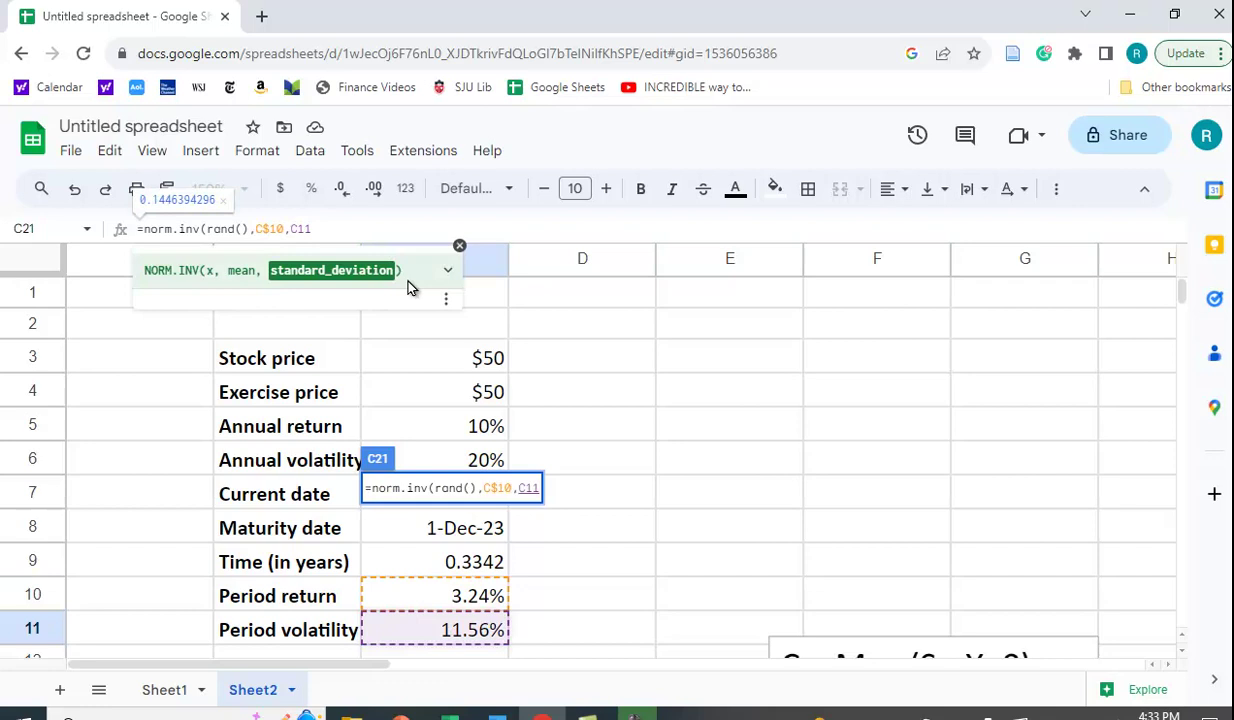
text($11)
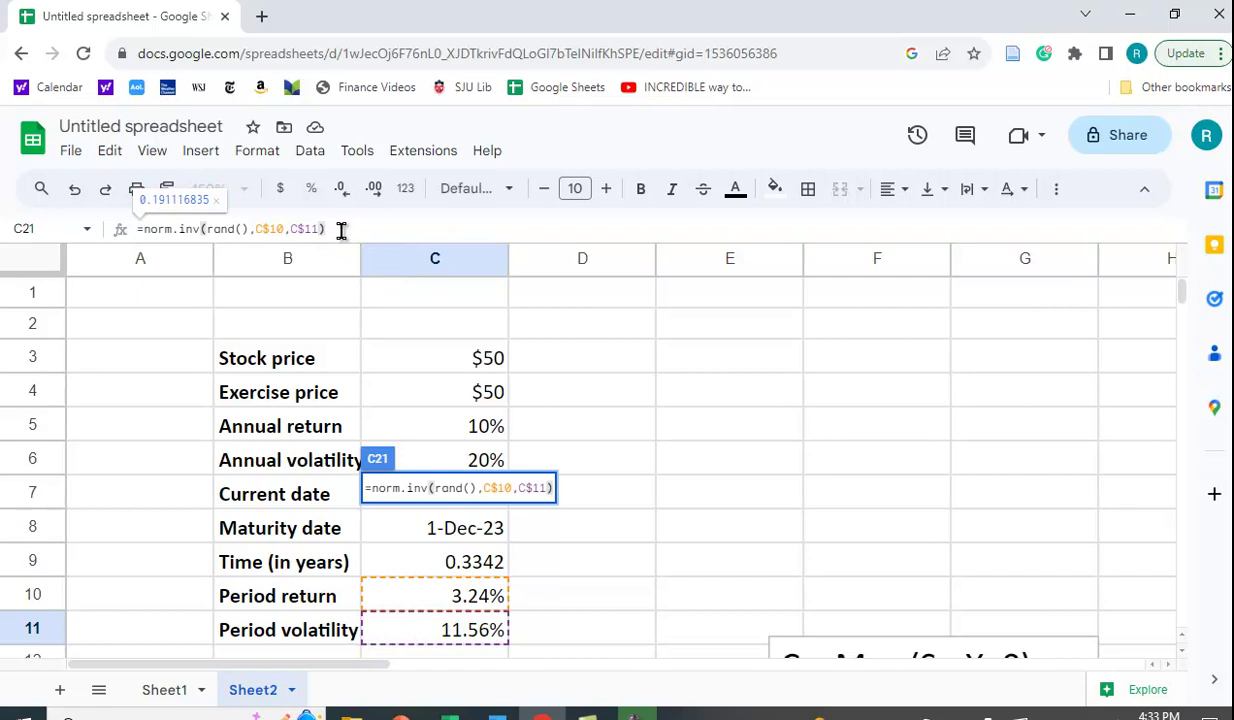
key(Return)
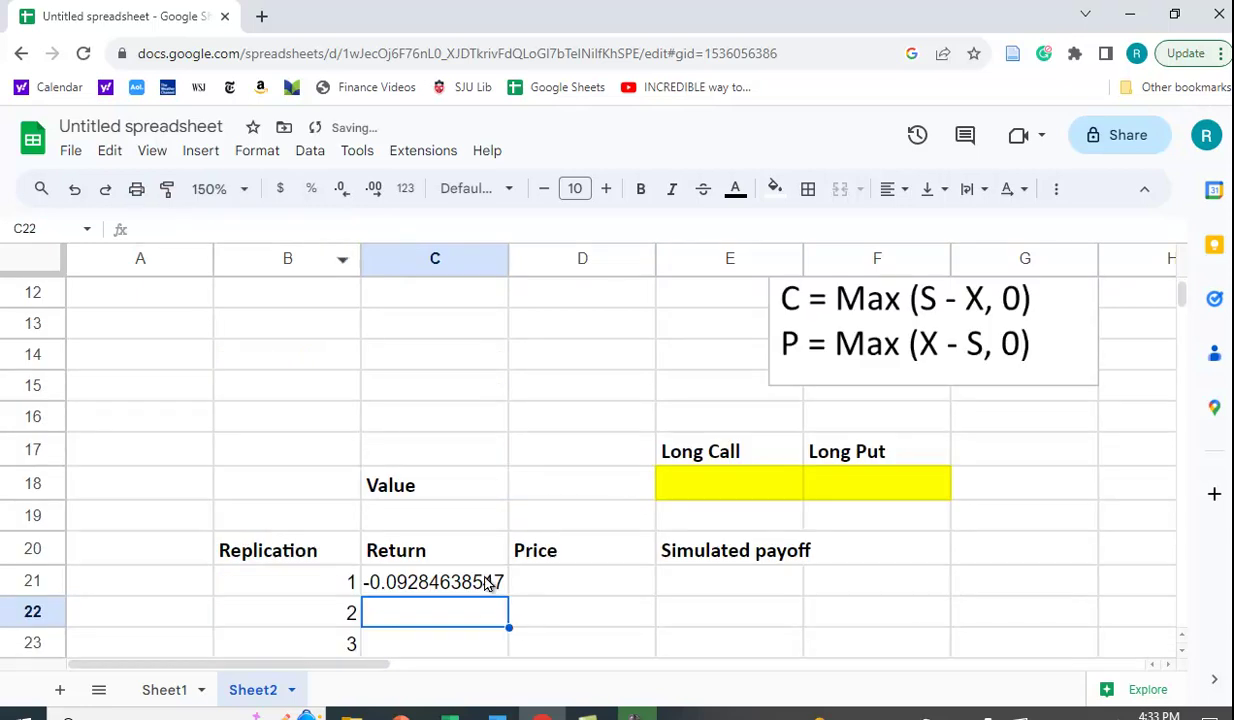
Copy the random return formula from C21 down through C120.
scroll(470, 555, down, 2)
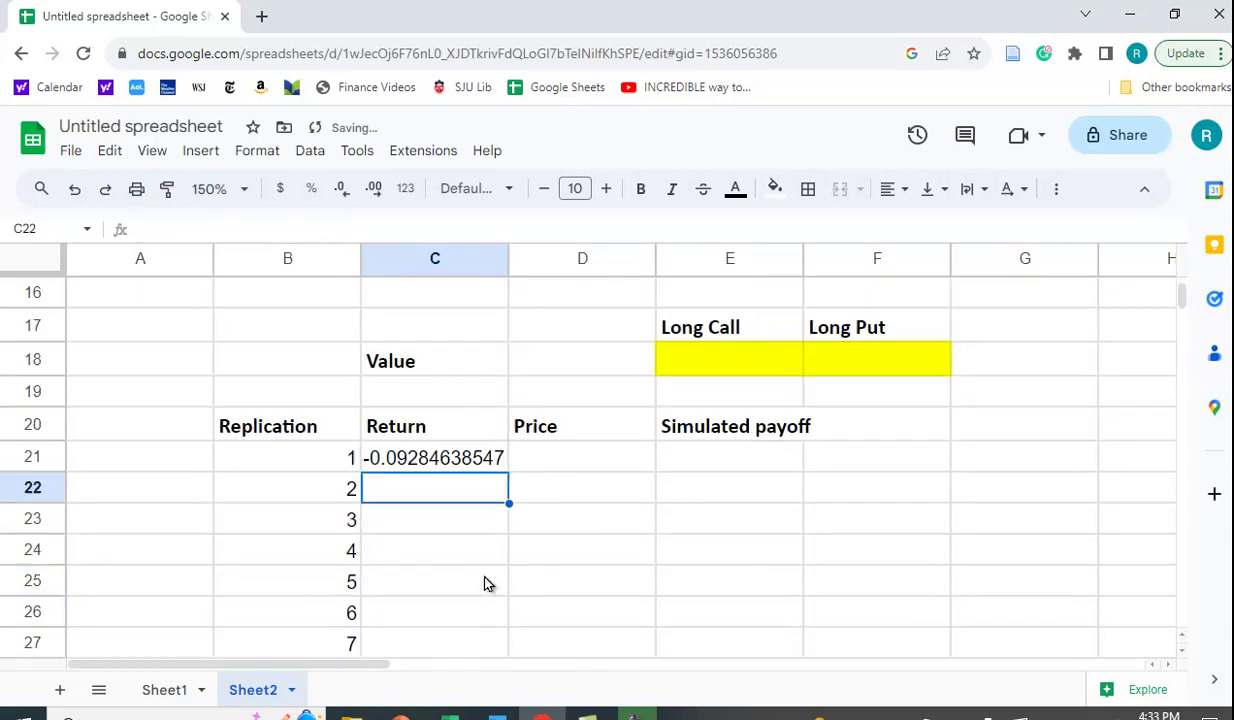
click(410, 462)
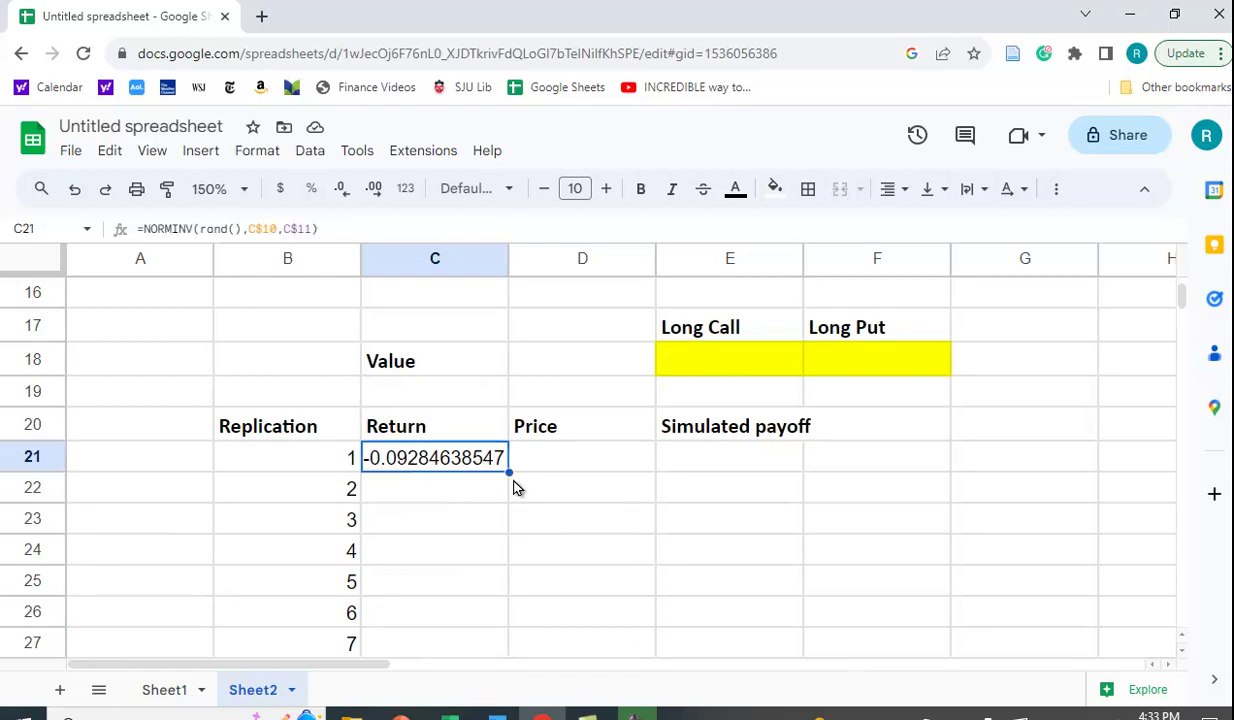
mouse_move(507, 472)
mouse_down()
mouse_move(518, 718)
mouse_move(463, 268)
mouse_move(461, 337)
mouse_up()
scroll(697, 518, up, 3)
scroll(700, 518, up, 2)
scroll(698, 517, up, 2)
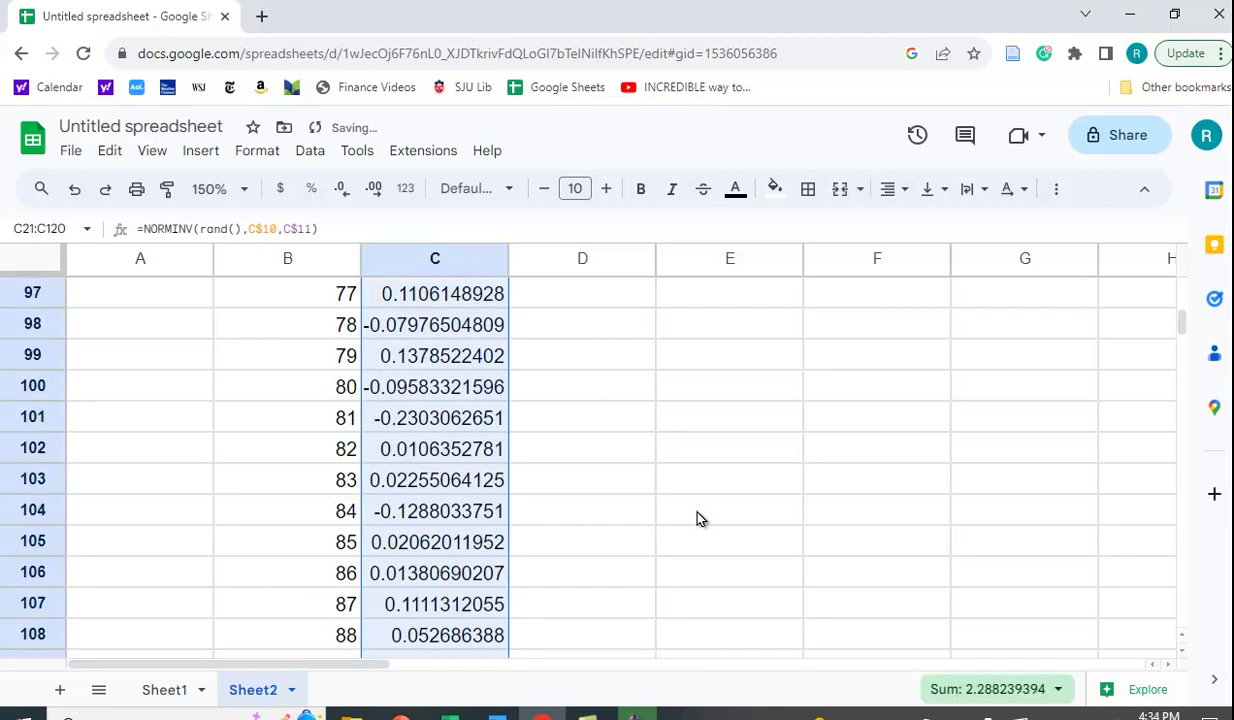
scroll(698, 517, up, 3)
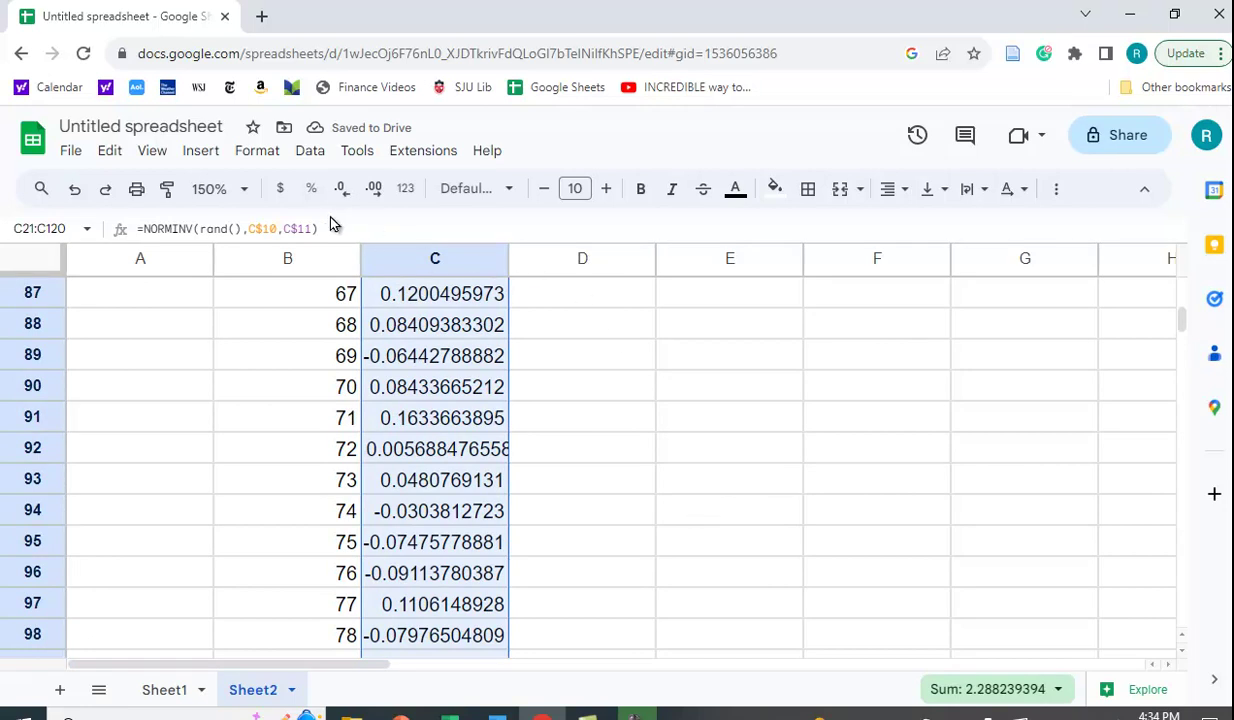
Format the simulated returns in column C as percentages.
click(310, 190)
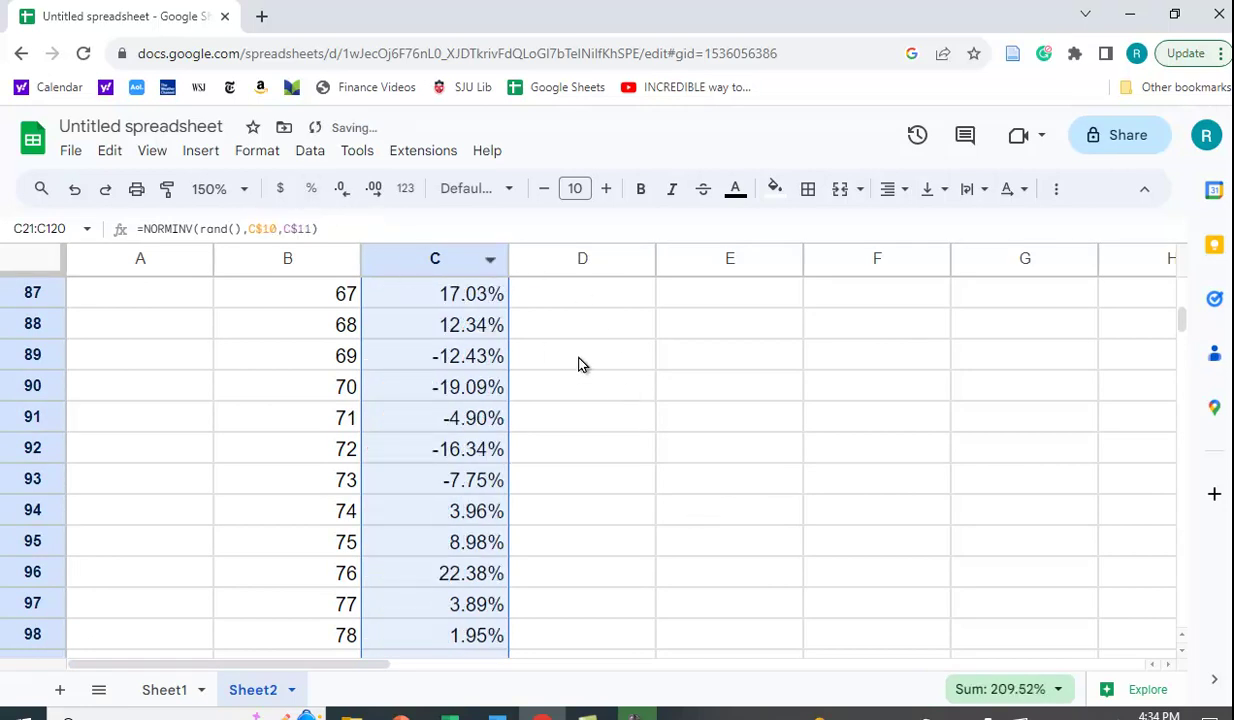
scroll(523, 377, up, 3)
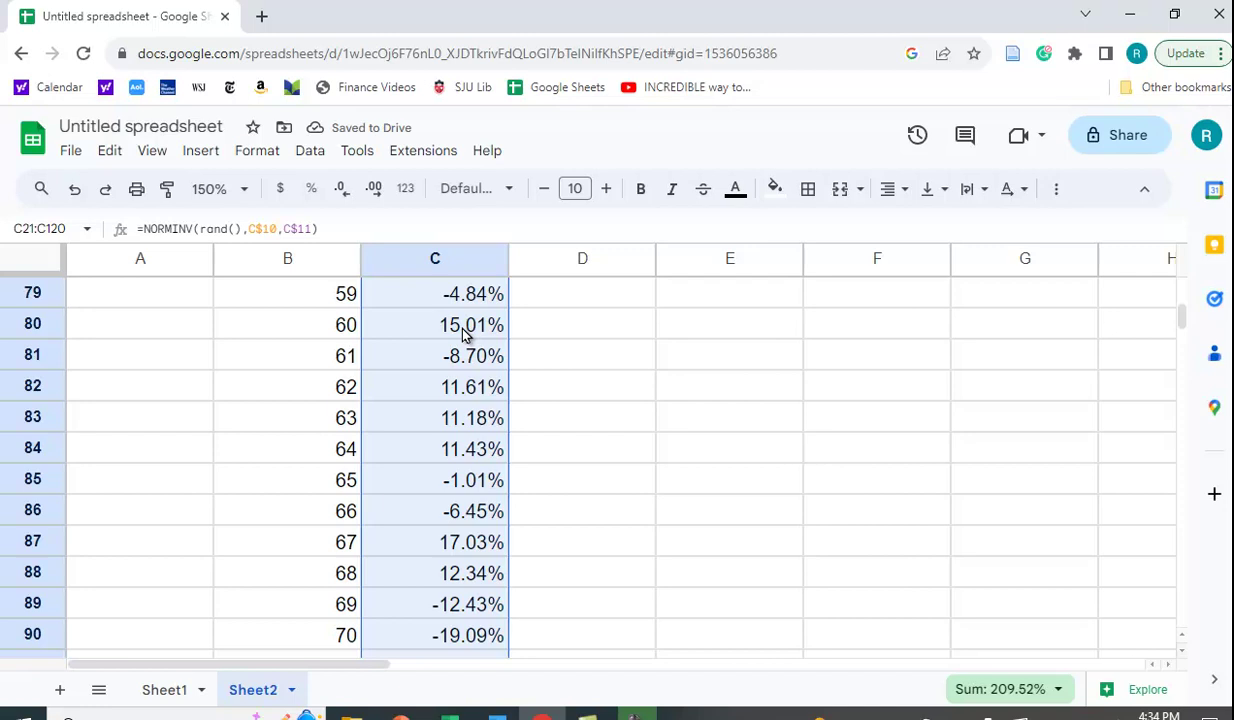
scroll(554, 430, up, 4)
scroll(556, 433, up, 4)
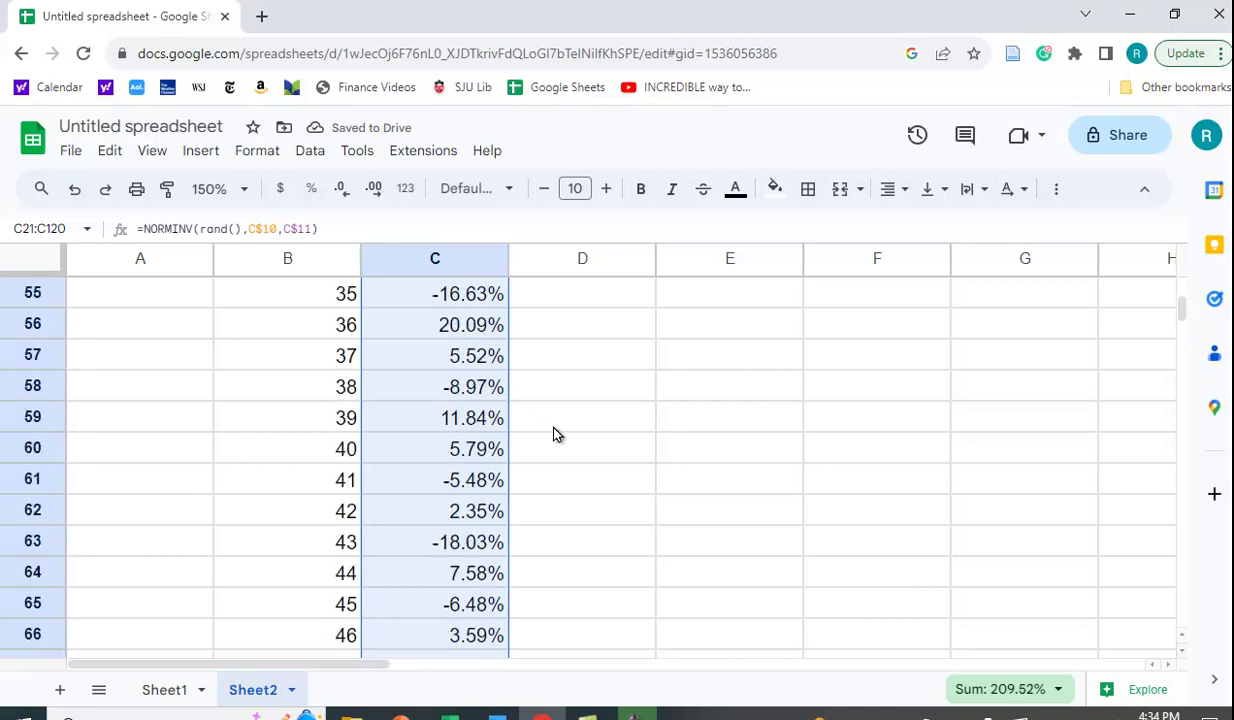
scroll(556, 433, up, 4)
scroll(556, 433, up, 3)
scroll(556, 433, up, 4)
scroll(556, 433, up, 2)
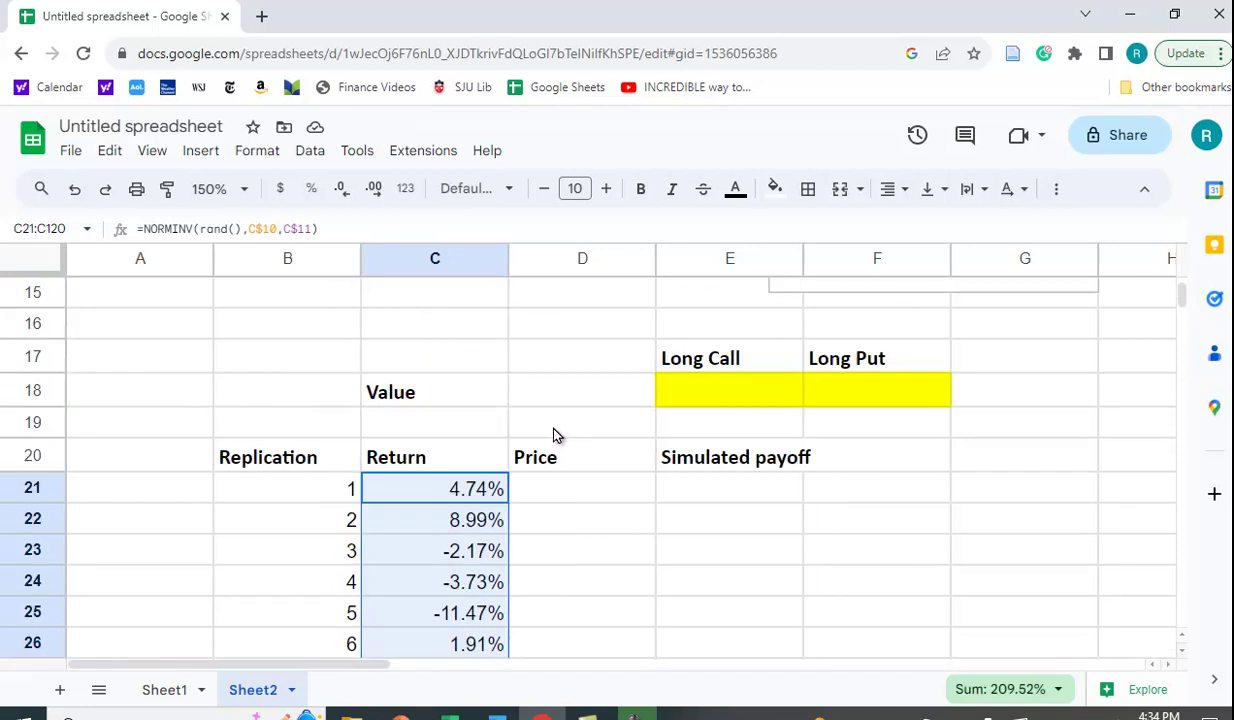
scroll(570, 450, down, 1)
click(575, 430)
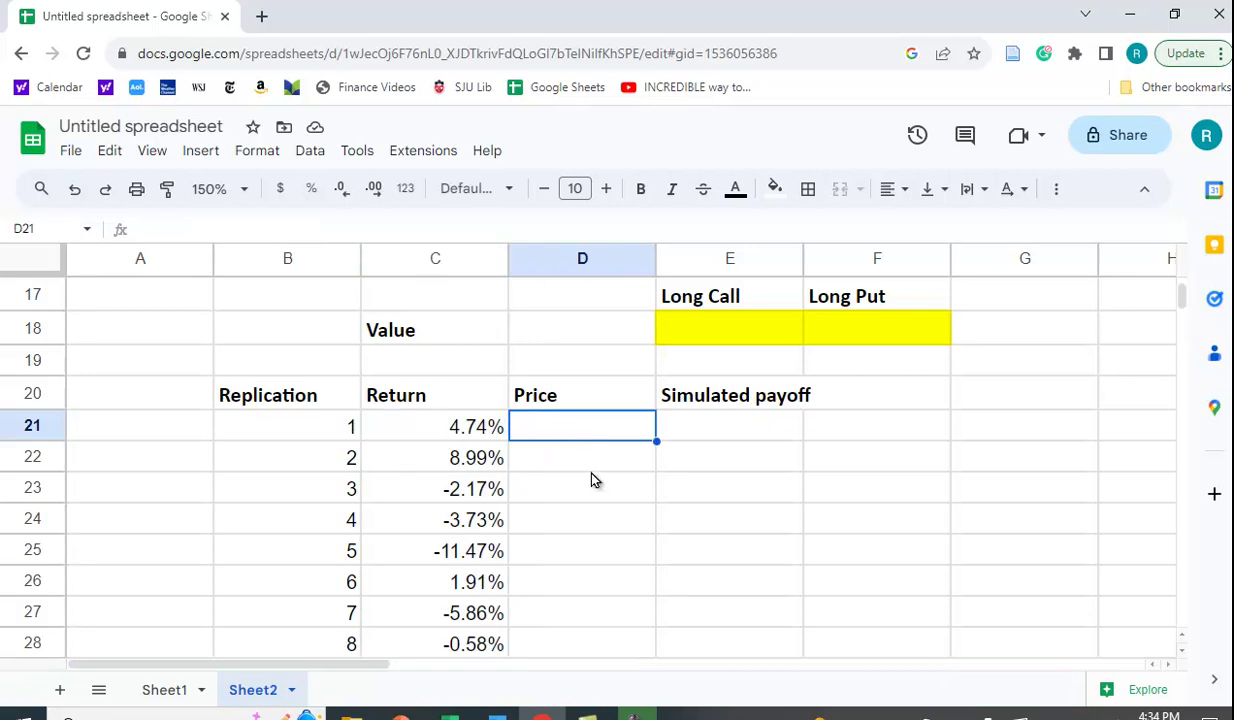
Enter =C$3*(1+C21) in D21 so the first simulated price shows $58.
text(=)
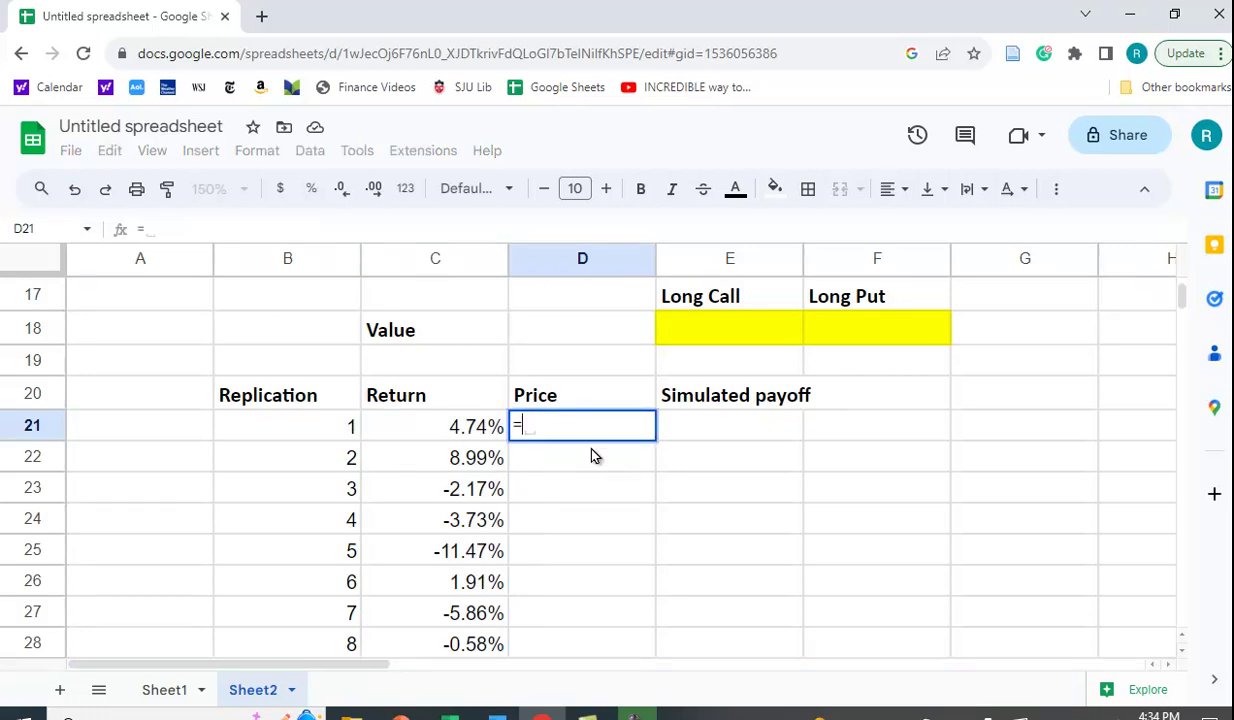
scroll(474, 461, up, 3)
scroll(485, 400, up, 3)
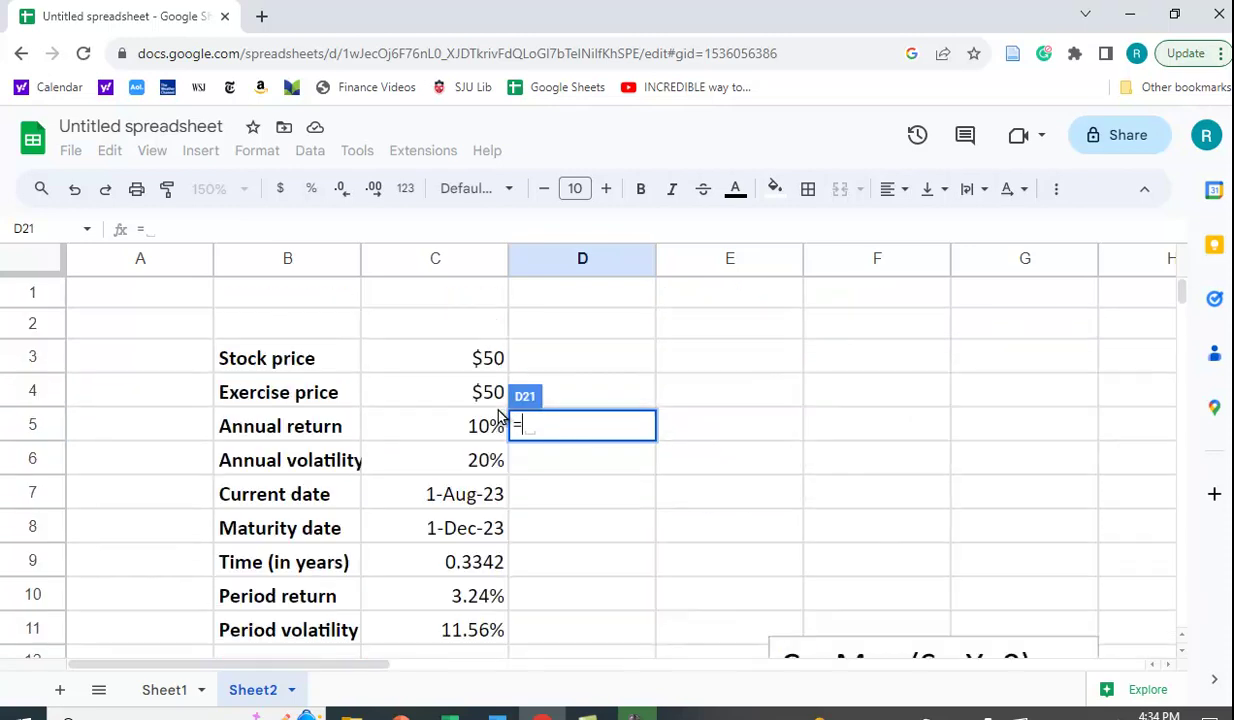
click(452, 355)
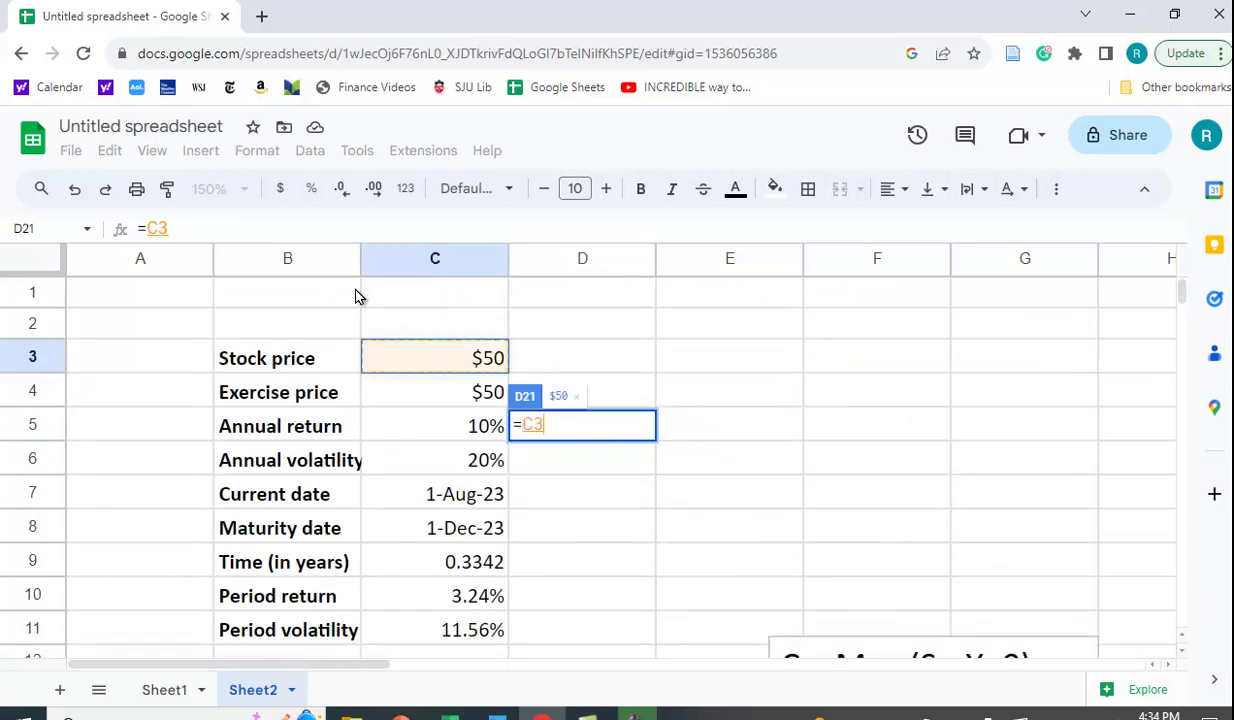
click(155, 228)
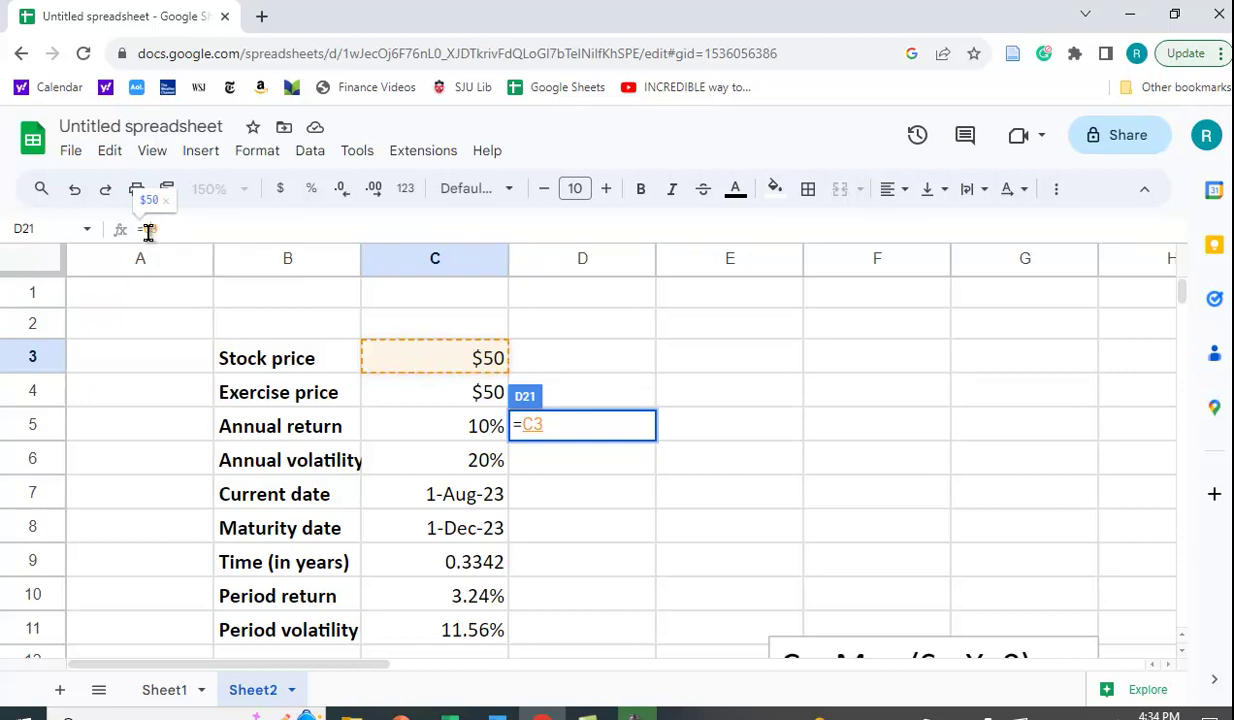
key(F4)
key(F4)
click(254, 226)
text(*)
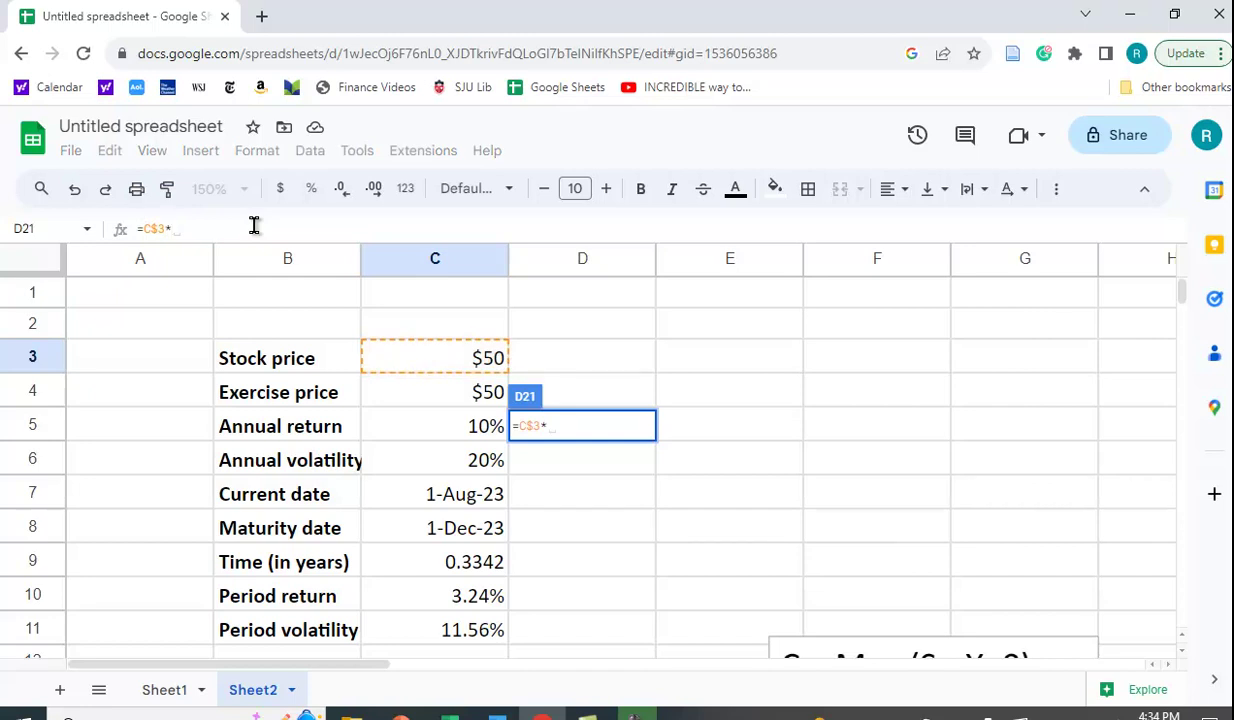
text((1)
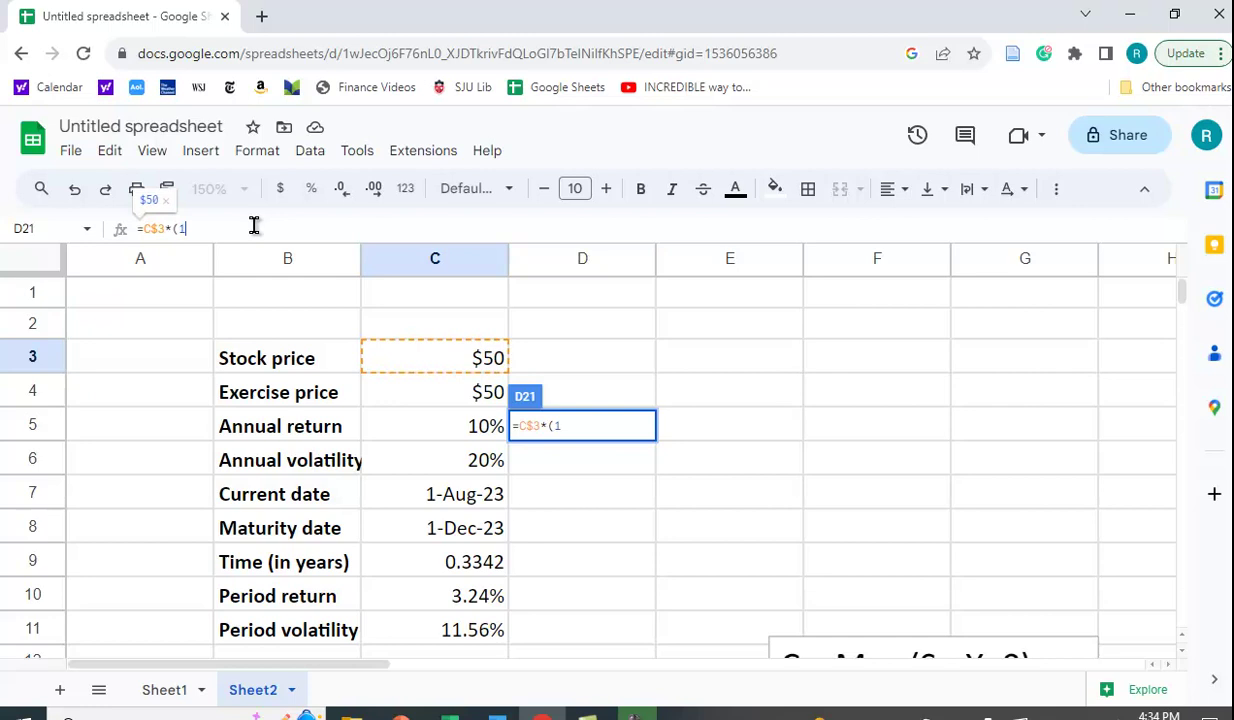
text(+)
scroll(421, 483, down, 3)
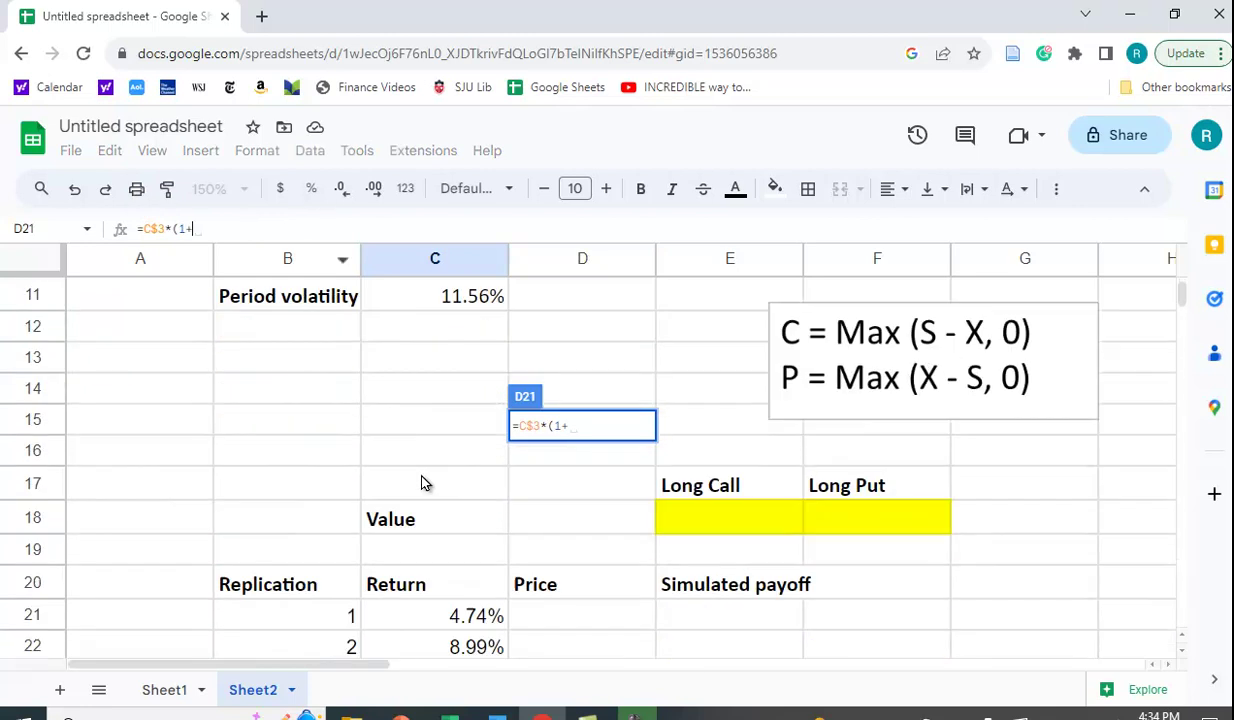
click(455, 612)
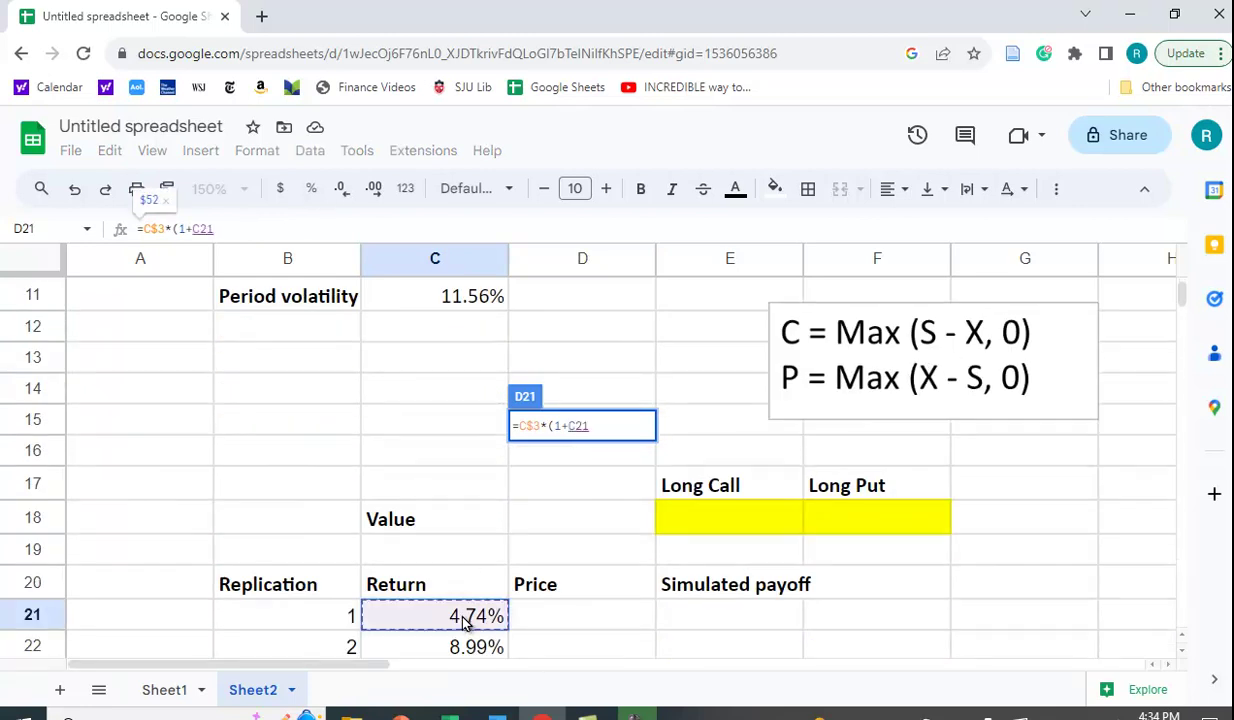
text())
key(Return)
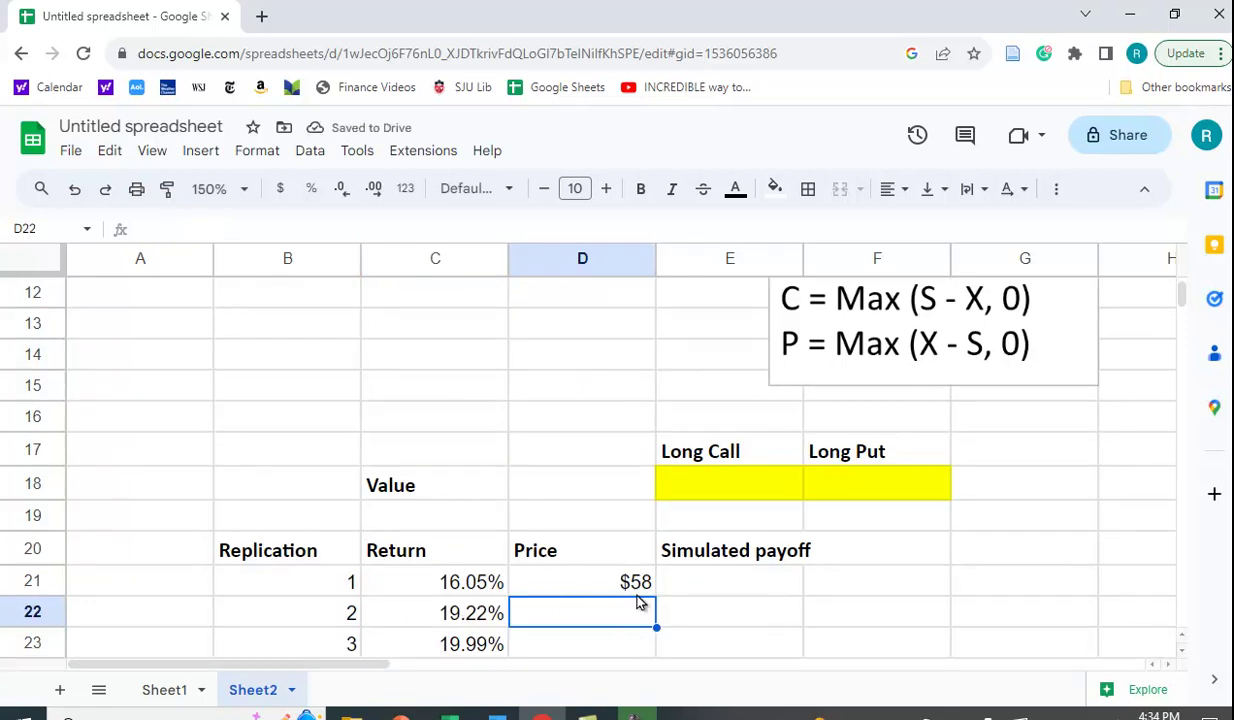
Copy the price formula from D21 down through D120 for all 100 replications.
click(604, 582)
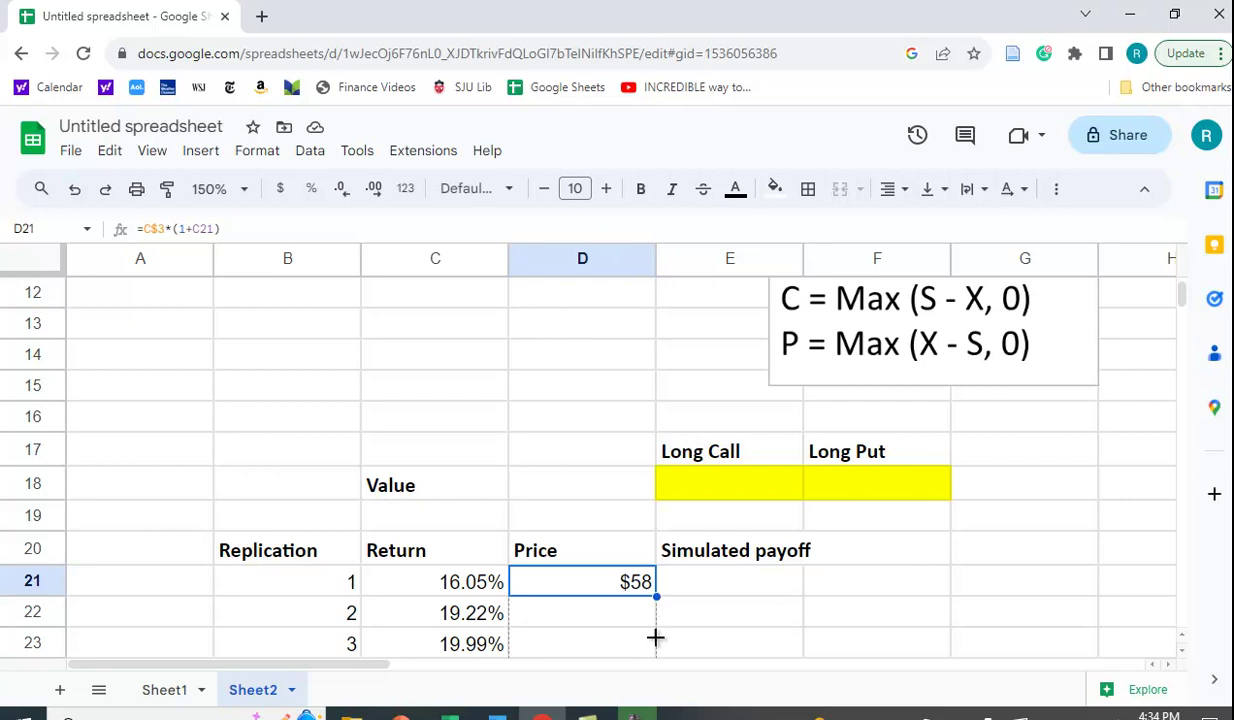
mouse_move(655, 637)
mouse_down()
mouse_move(636, 665)
mouse_move(568, 270)
mouse_move(578, 340)
mouse_up()
scroll(702, 403, up, 1)
scroll(738, 436, up, 3)
scroll(741, 439, up, 2)
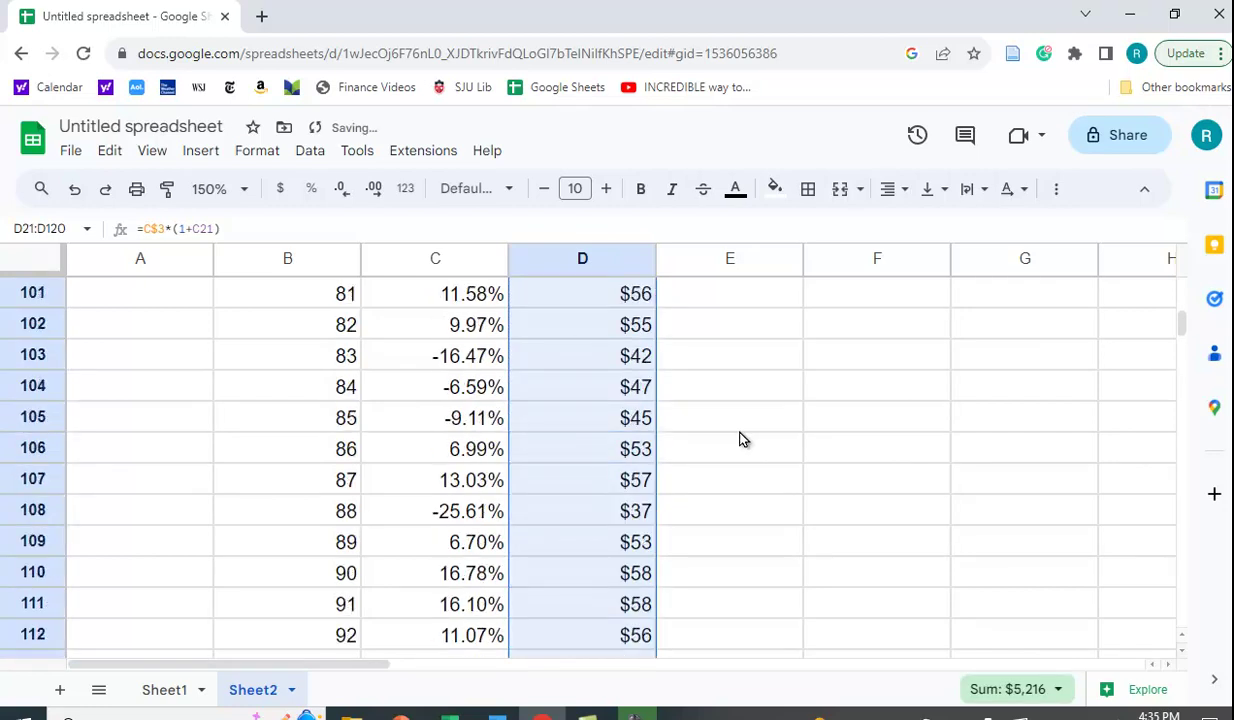
scroll(741, 439, up, 3)
scroll(738, 436, up, 8)
scroll(738, 436, up, 3)
scroll(743, 444, up, 5)
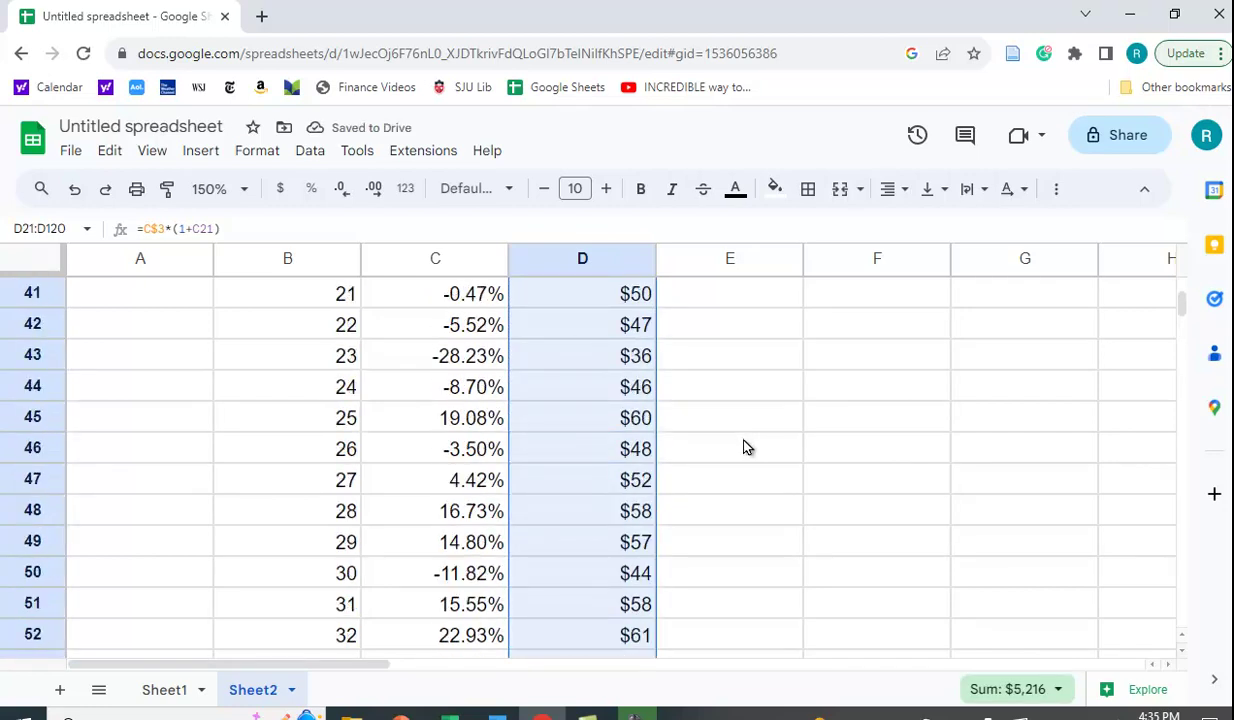
scroll(743, 447, up, 4)
scroll(744, 446, up, 5)
scroll(752, 460, down, 1)
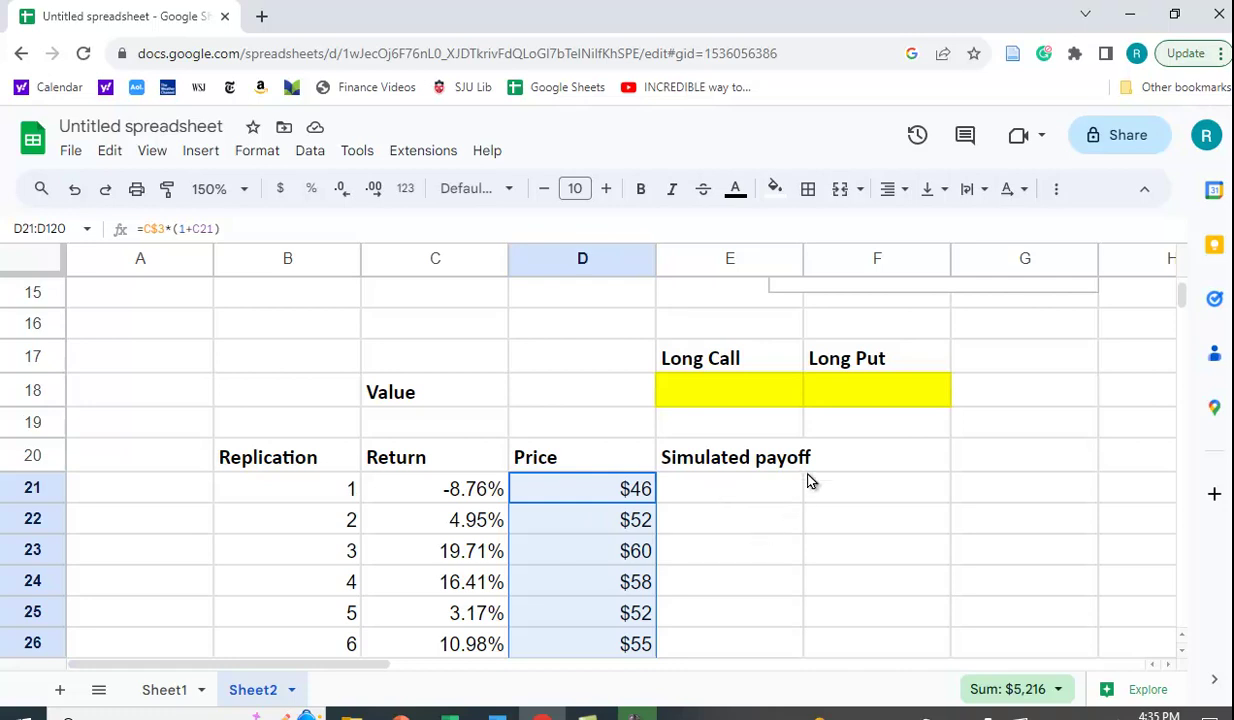
click(719, 497)
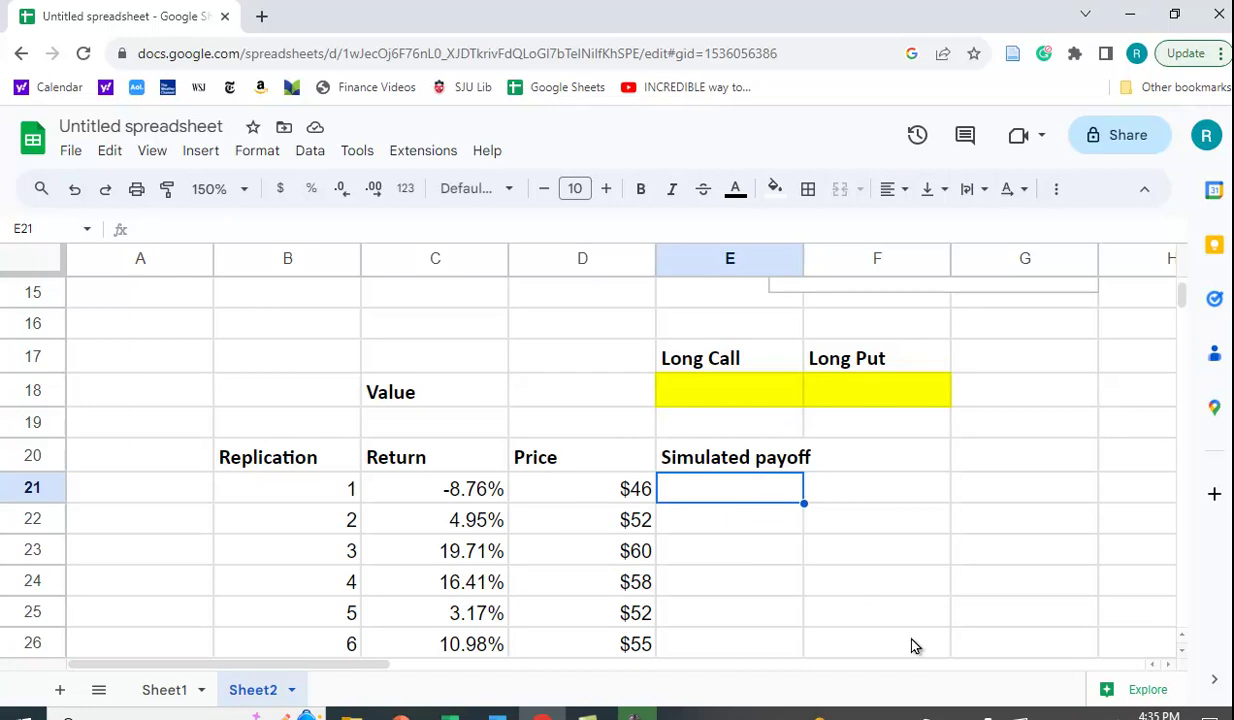
Start E21's call payoff as max of replication 1's price minus the exercise price C4.
scroll(920, 630, up, 3)
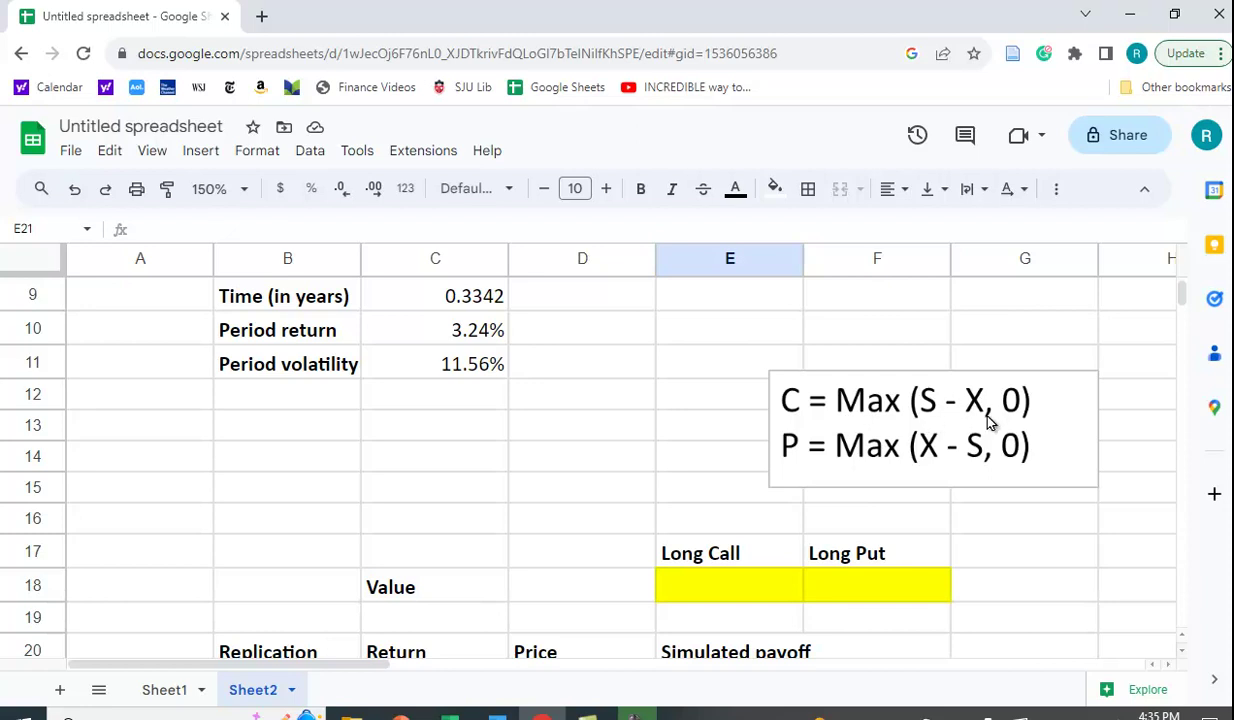
scroll(900, 560, down, 2)
scroll(862, 589, down, 1)
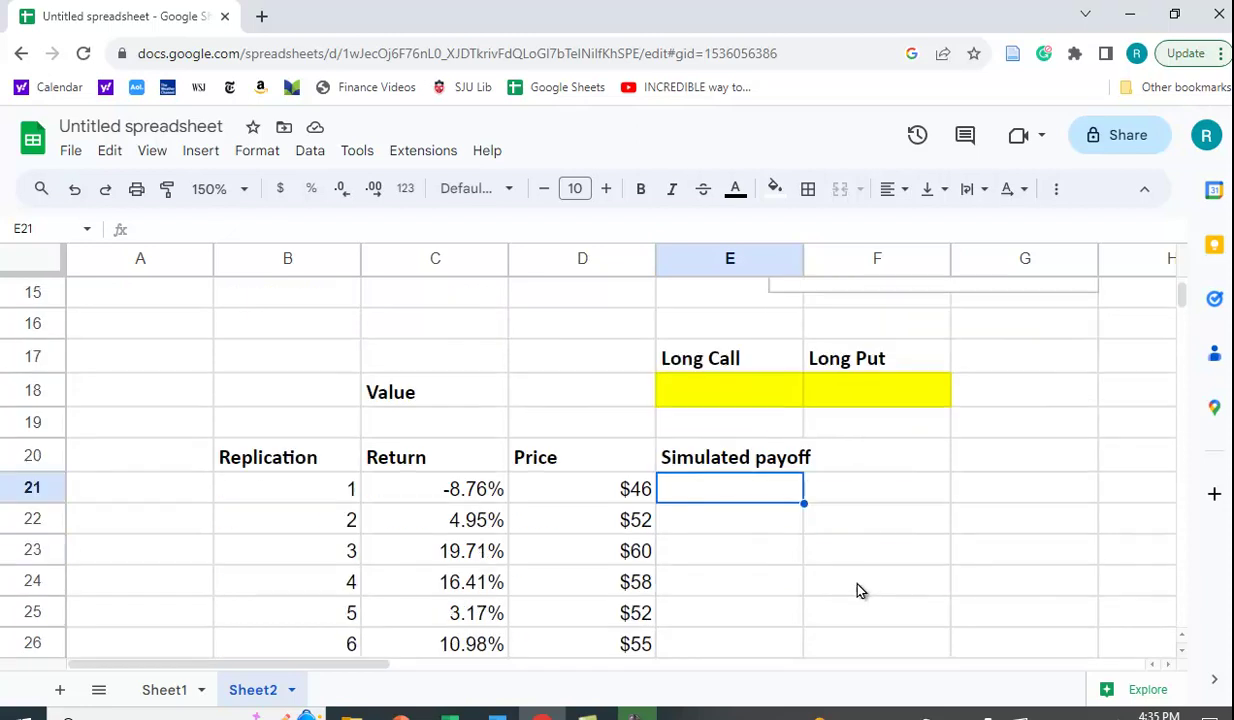
text(=)
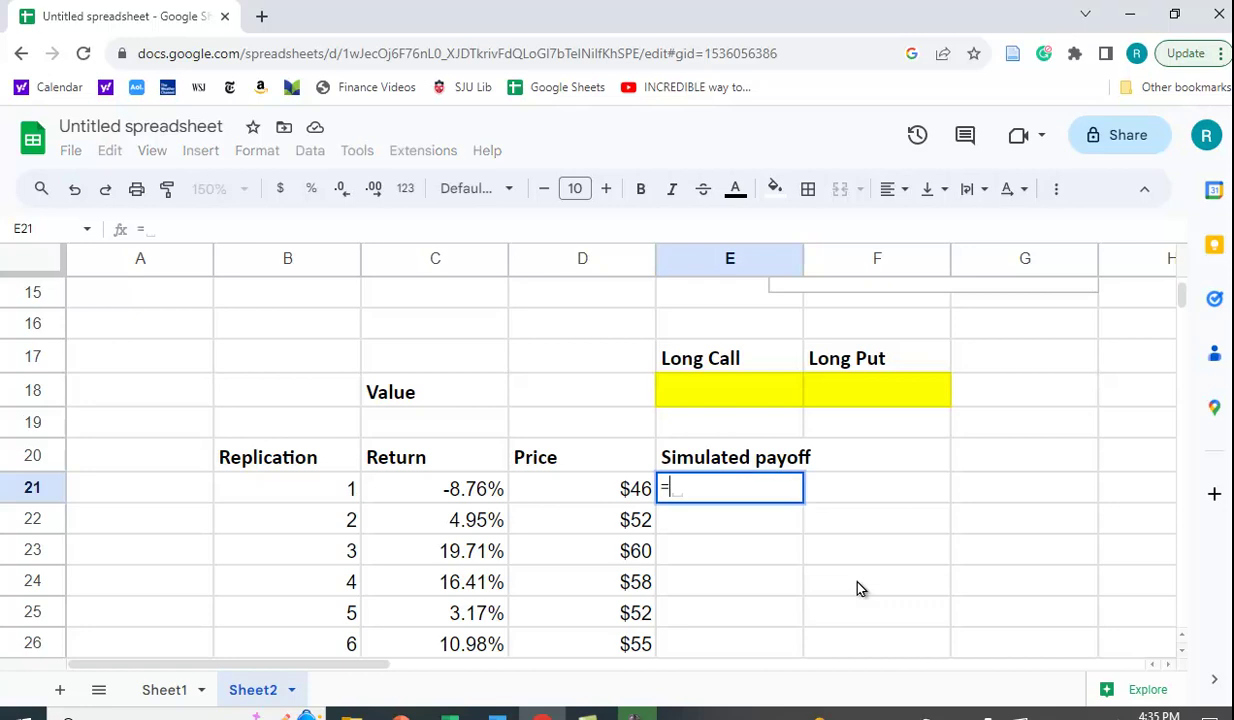
text(max)
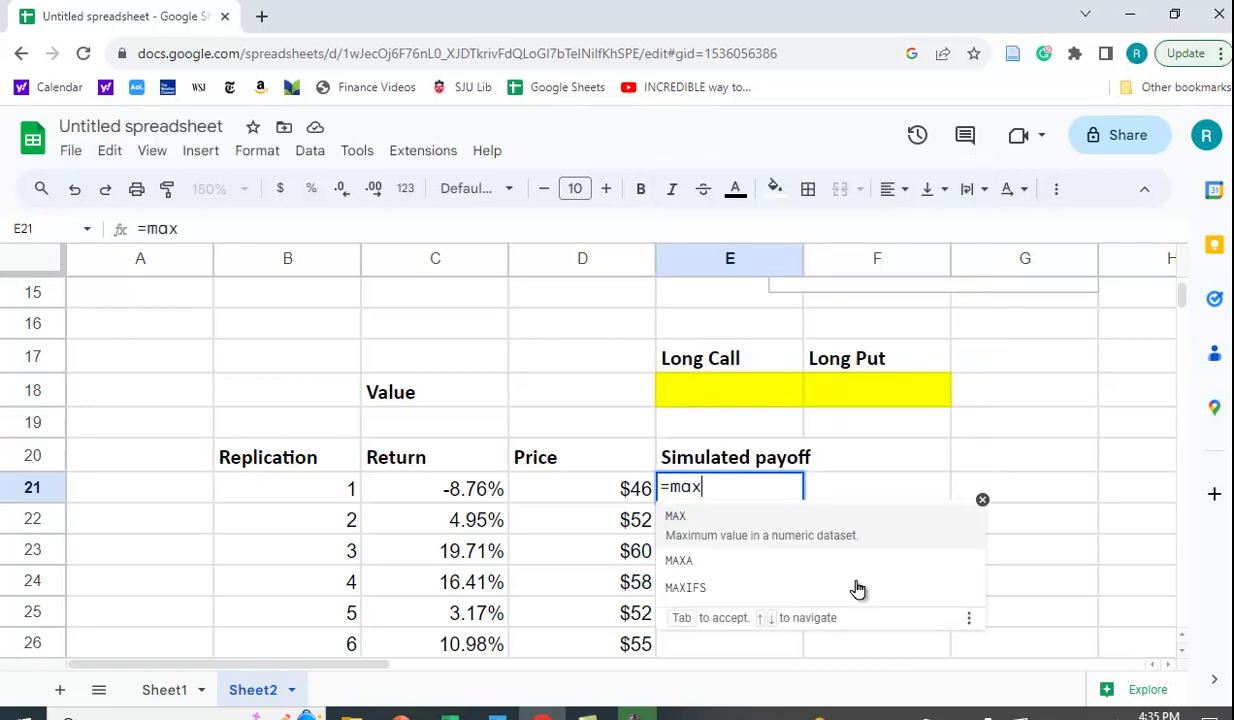
text((D21:D120))
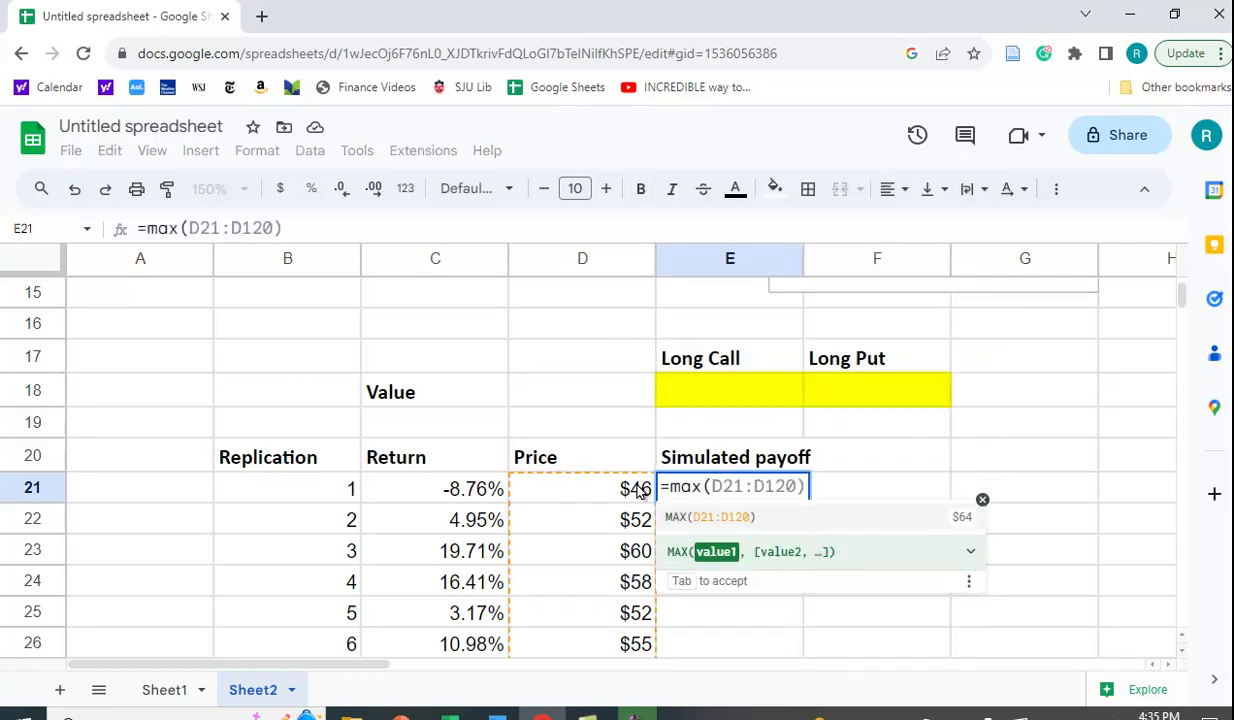
click(598, 490)
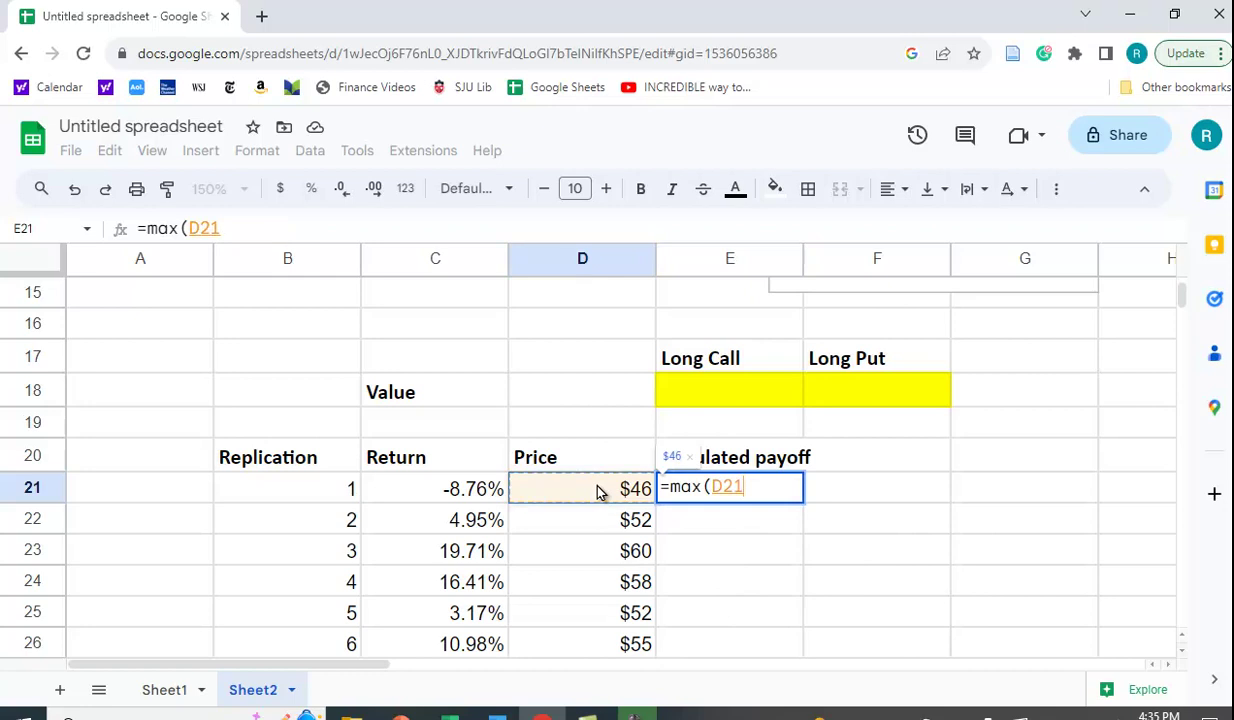
text(-)
scroll(352, 402, up, 2)
scroll(383, 438, up, 1)
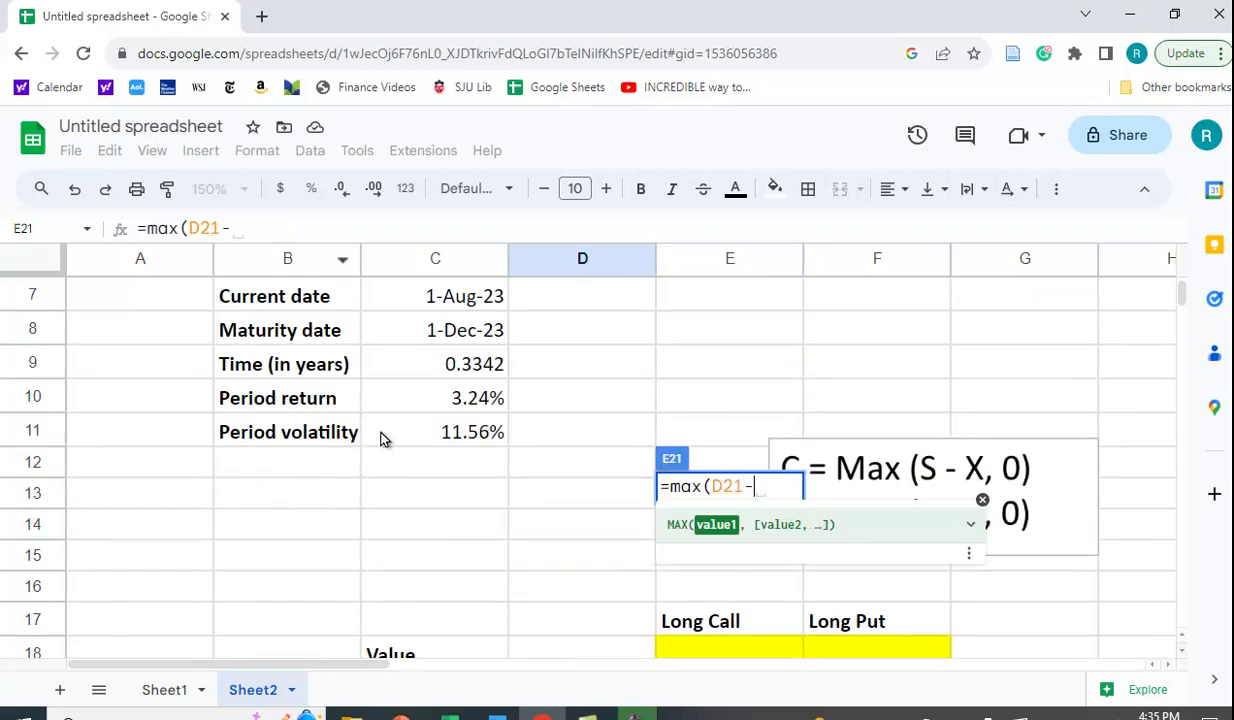
scroll(383, 438, up, 2)
click(445, 328)
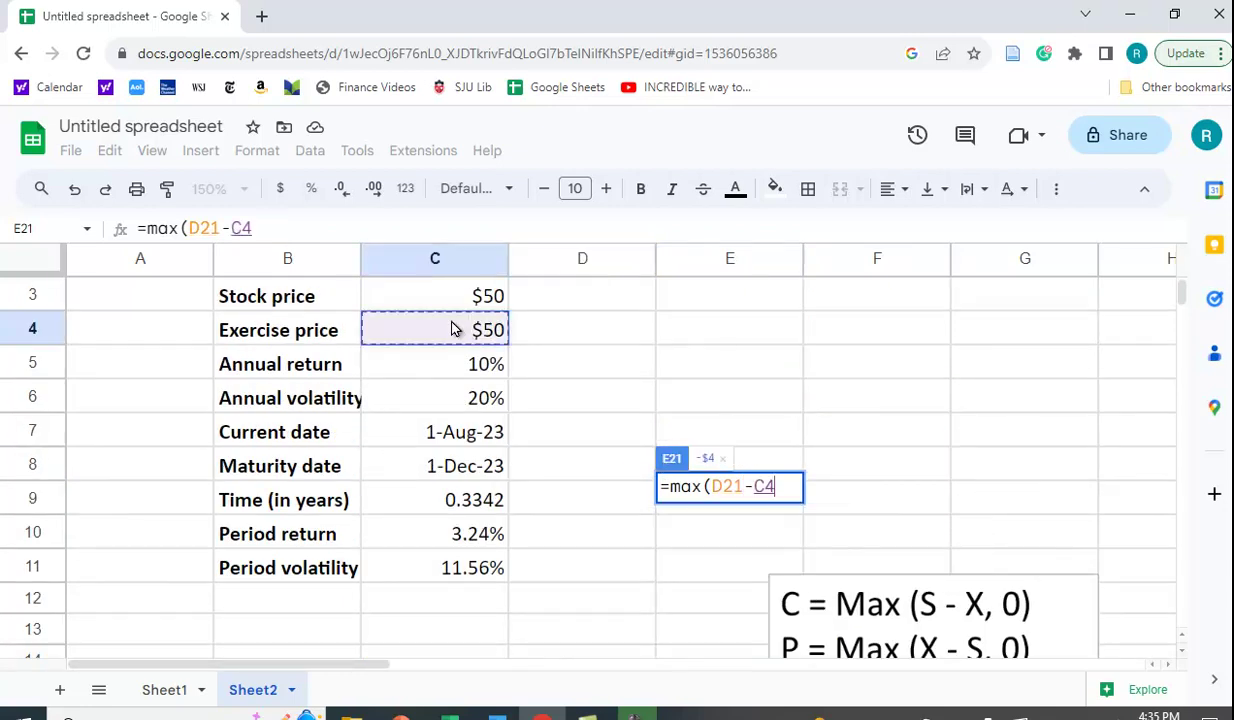
Lock the exercise price row and finish =max(D21-C$4,0), showing $0.
click(240, 228)
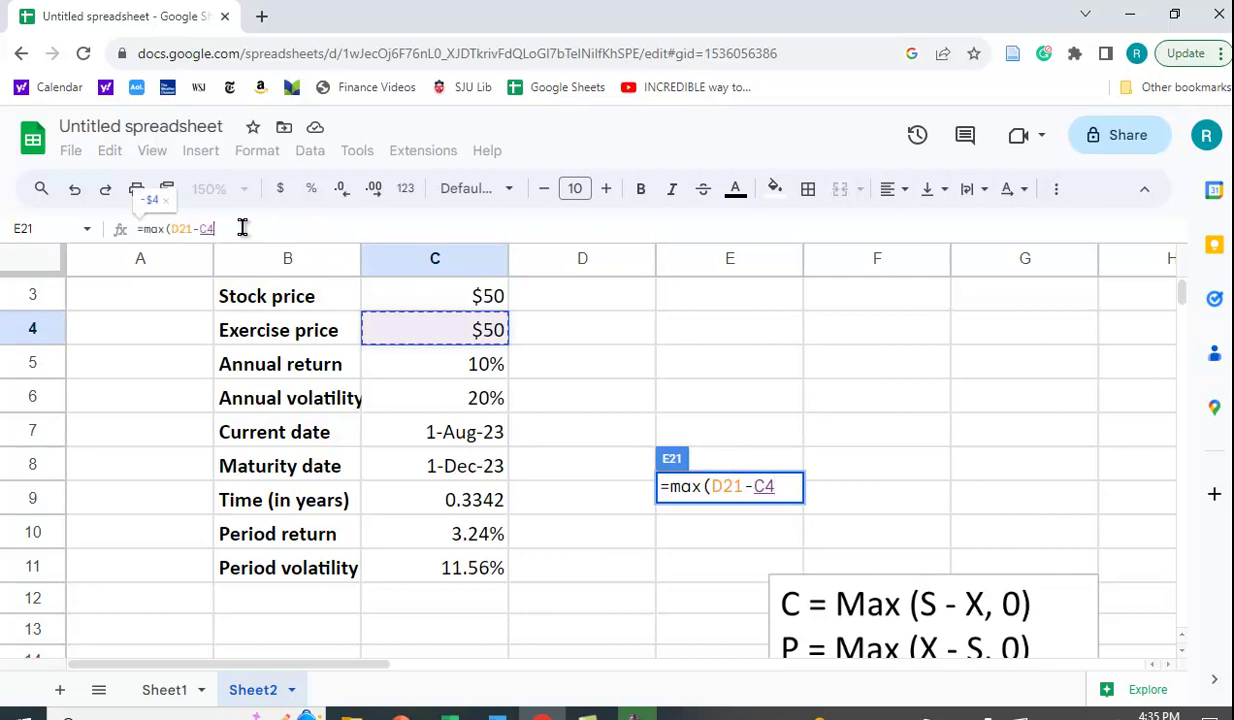
click(205, 226)
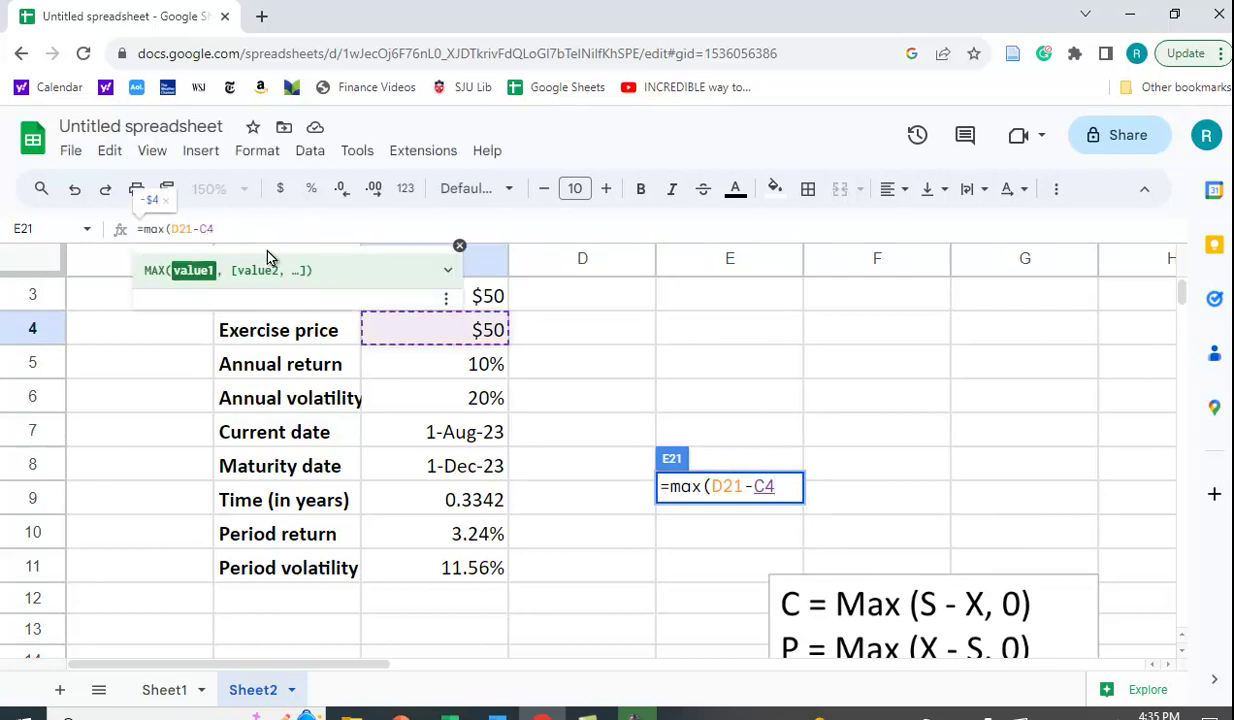
text($)
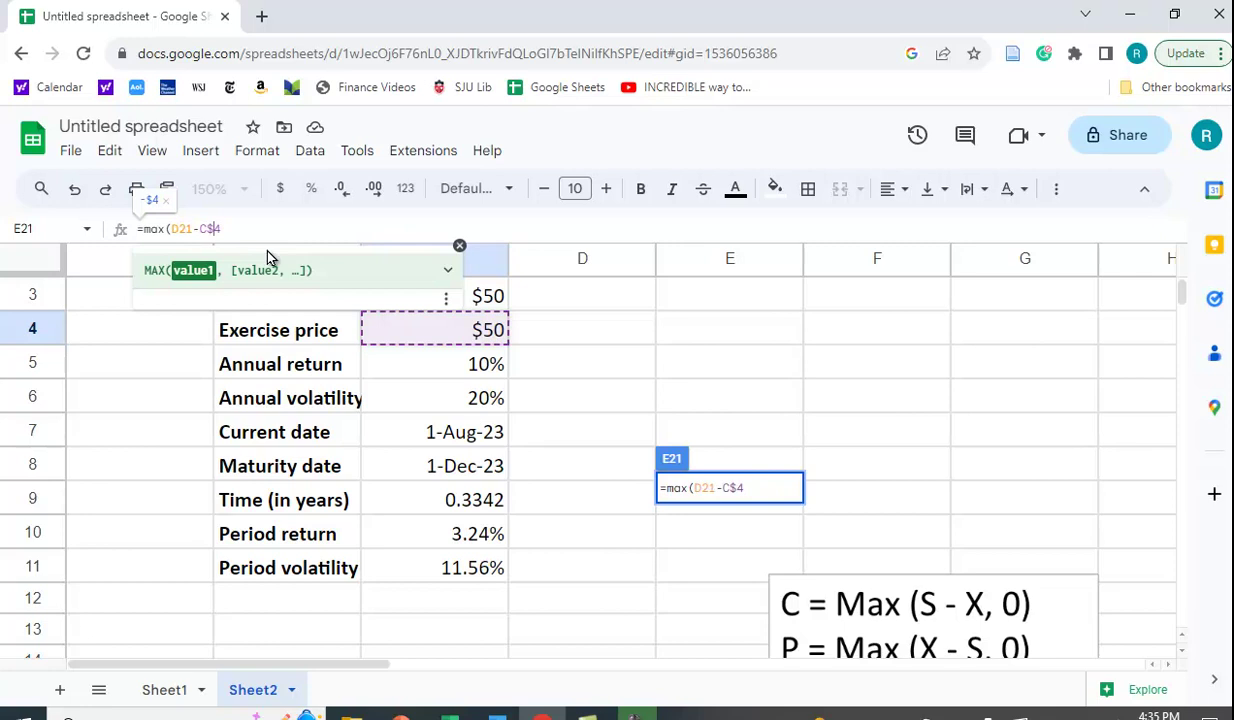
click(230, 229)
text(0)
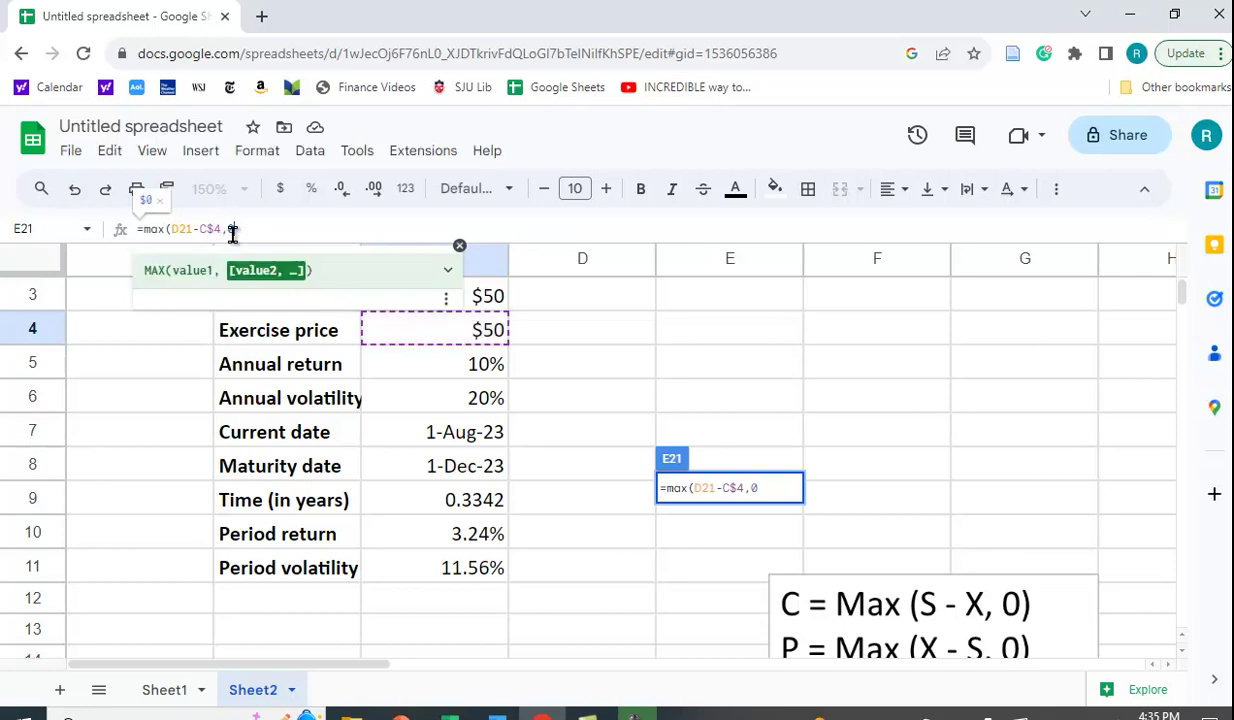
text())
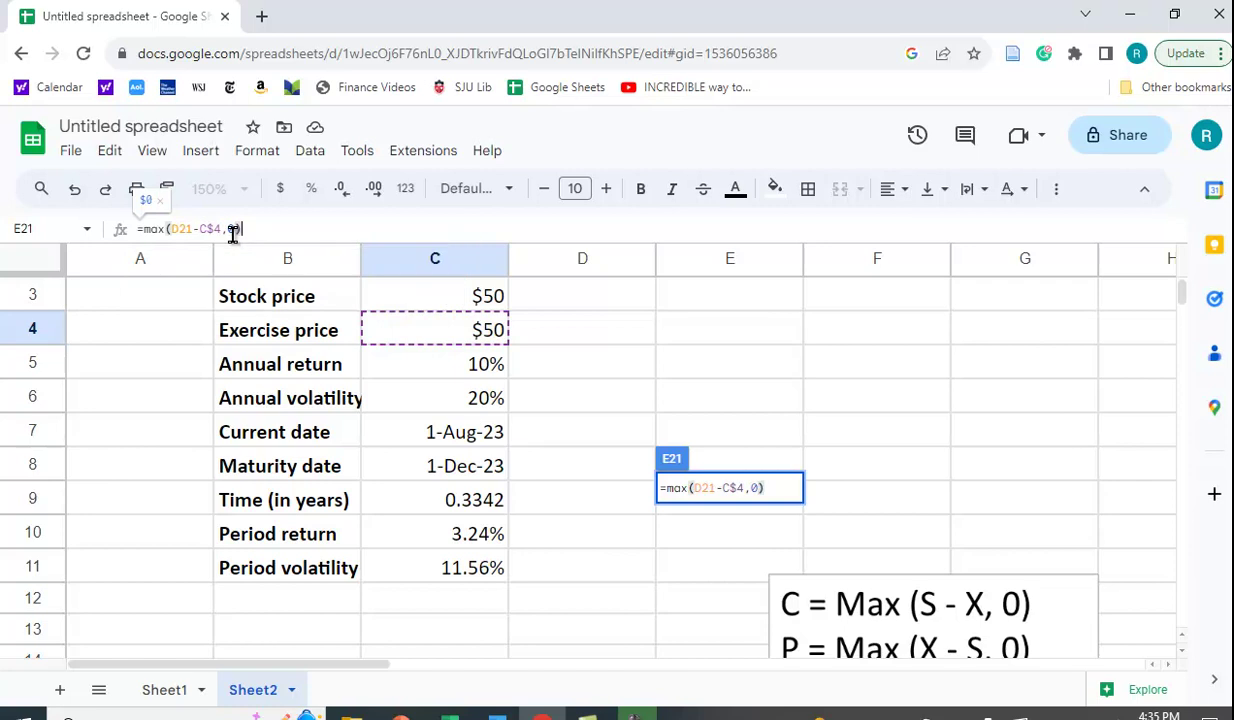
key(Return)
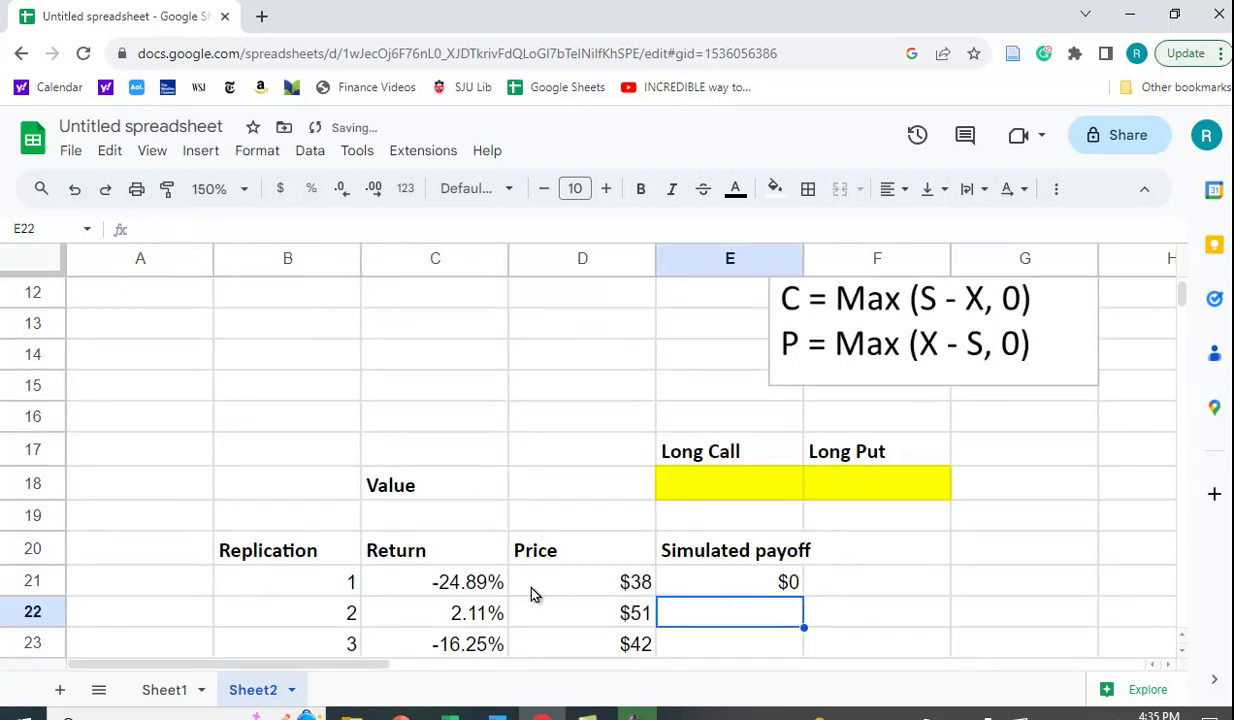
Fill E21's call payoff formula down through E120 for all 100 replications.
click(641, 585)
click(729, 578)
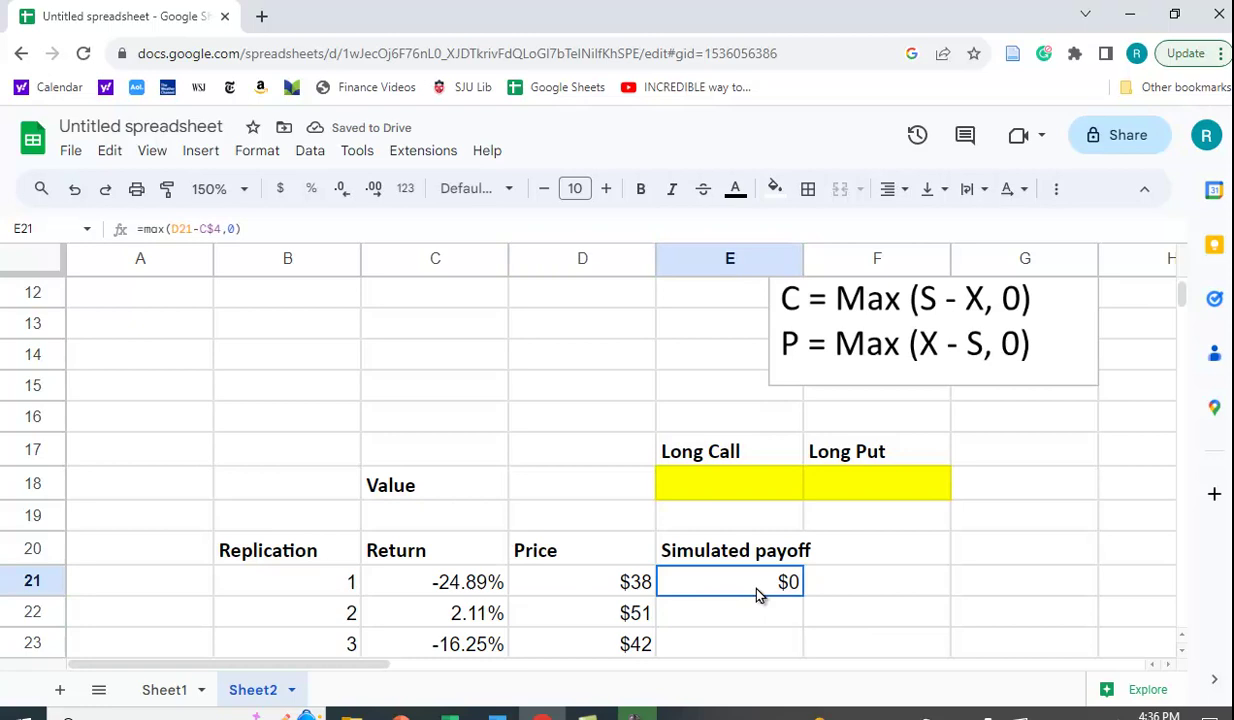
drag(801, 595, 793, 692)
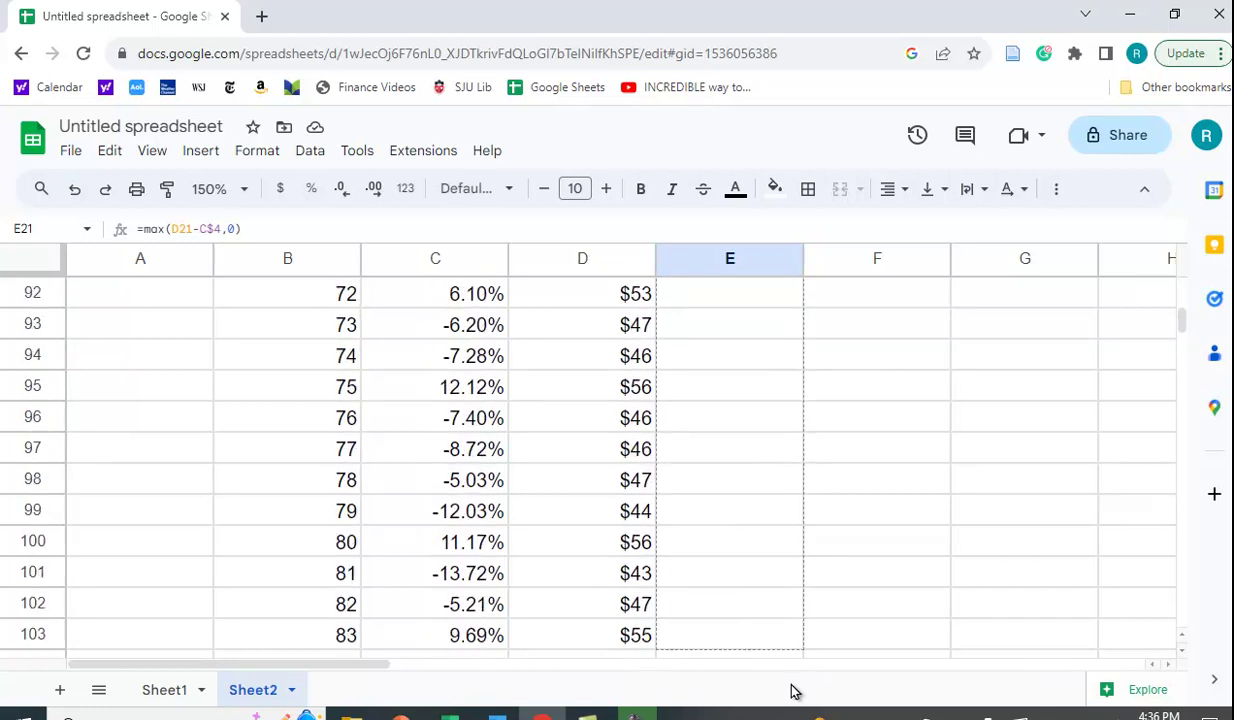
drag(793, 692, 788, 662)
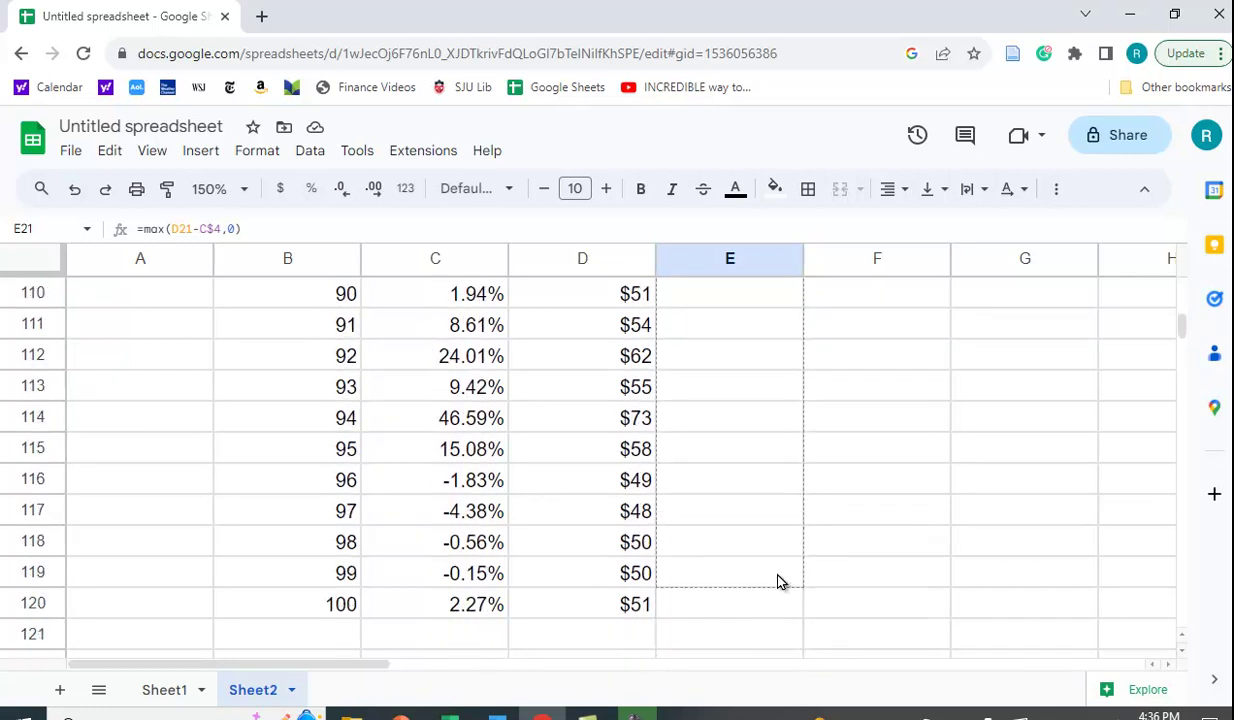
drag(781, 582, 784, 613)
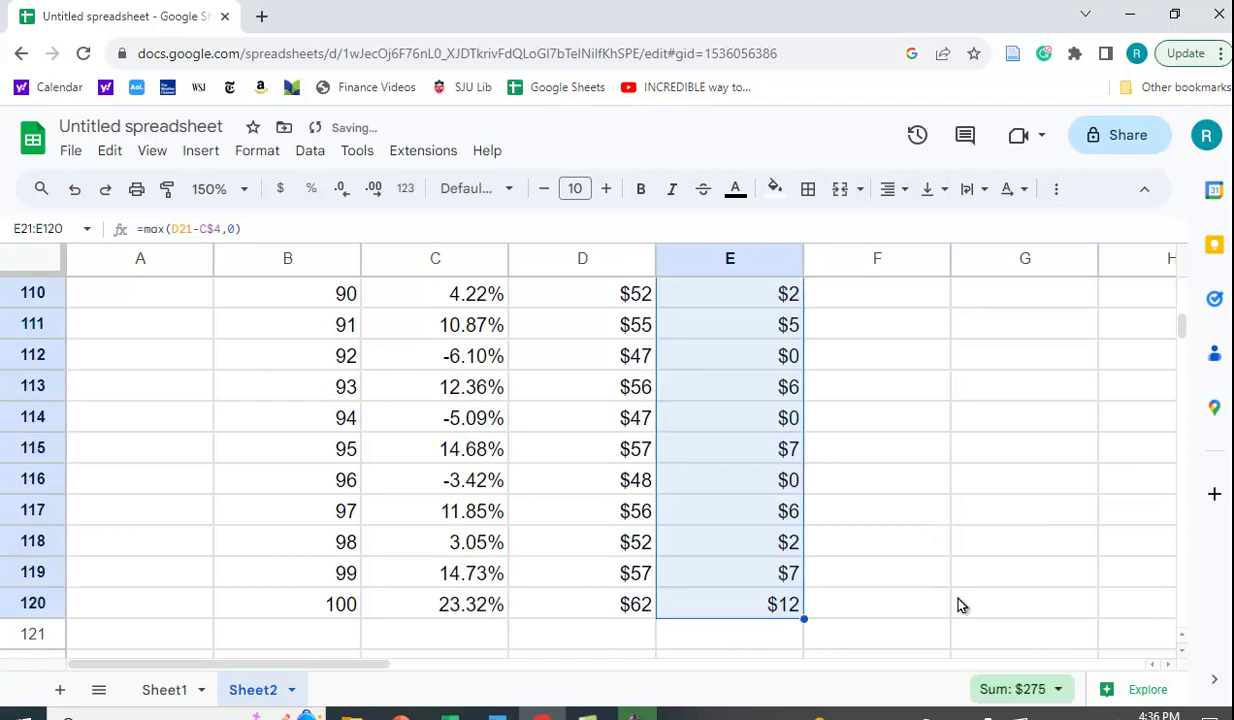
scroll(960, 605, up, 5)
scroll(960, 605, up, 5)
scroll(960, 605, up, 10)
scroll(958, 605, up, 7)
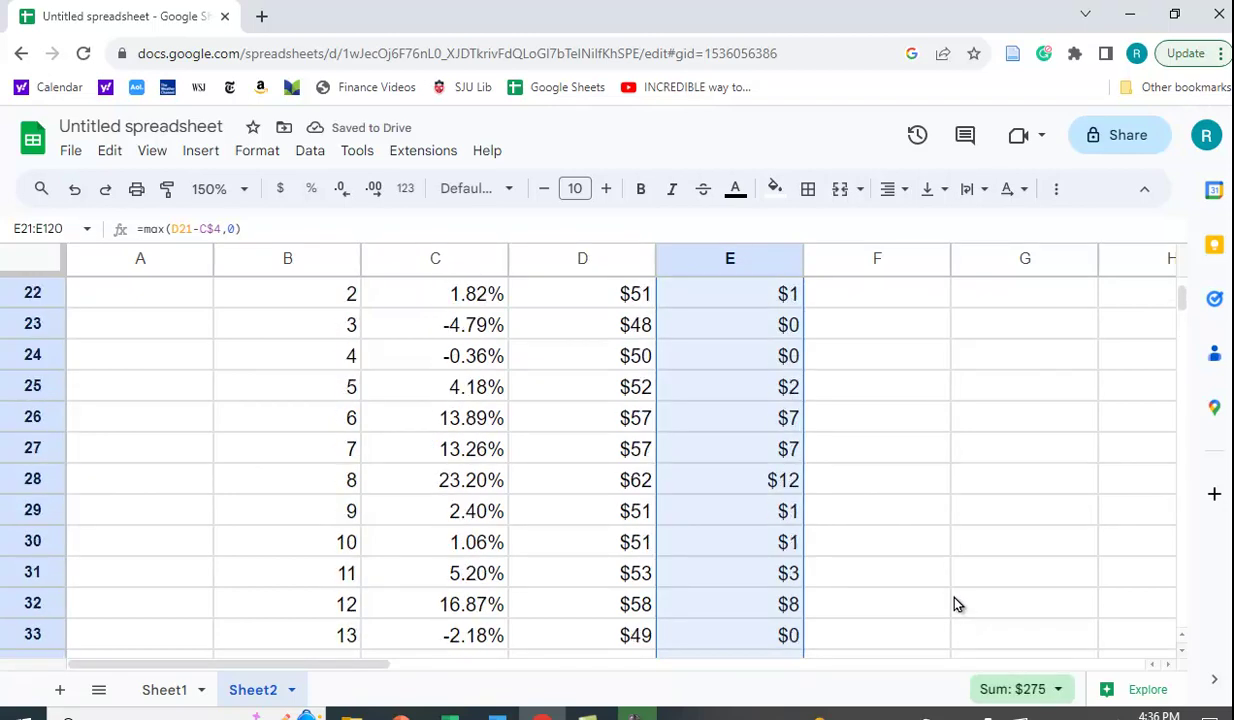
scroll(955, 604, up, 7)
scroll(955, 604, down, 3)
scroll(955, 605, down, 1)
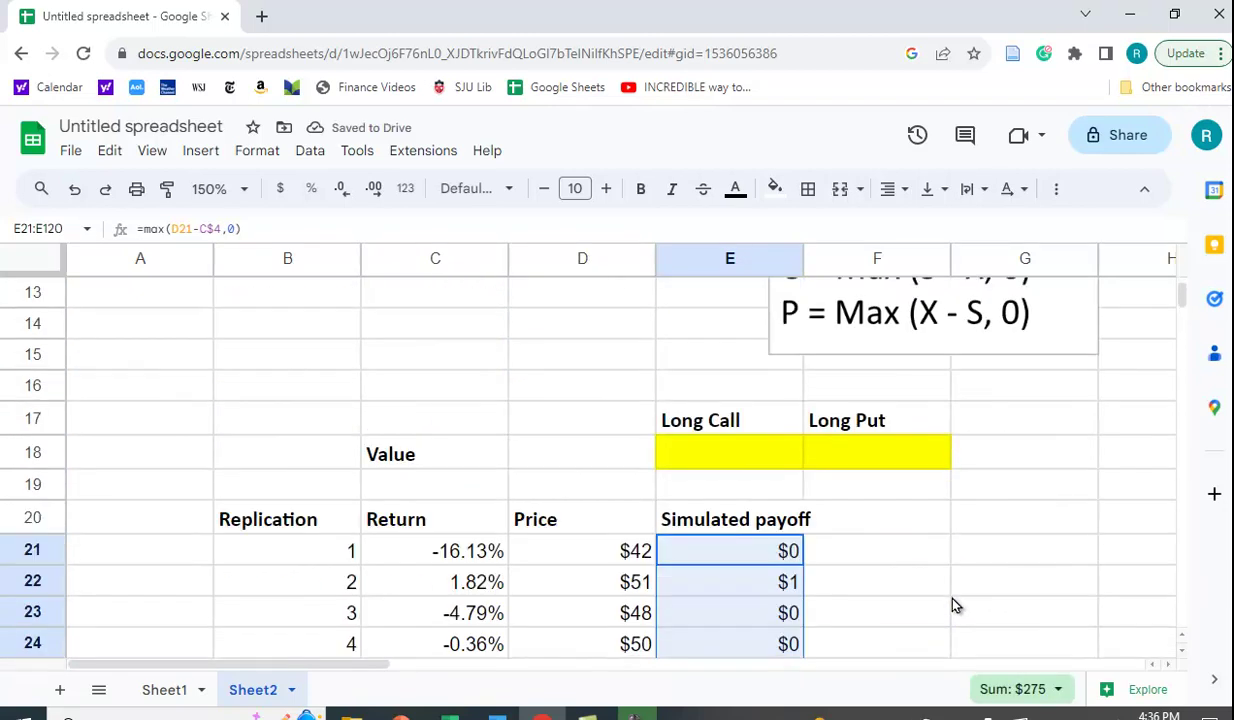
Enter =max(C$4-D21,0) in F21 as the first long put payoff, showing $6.
click(870, 560)
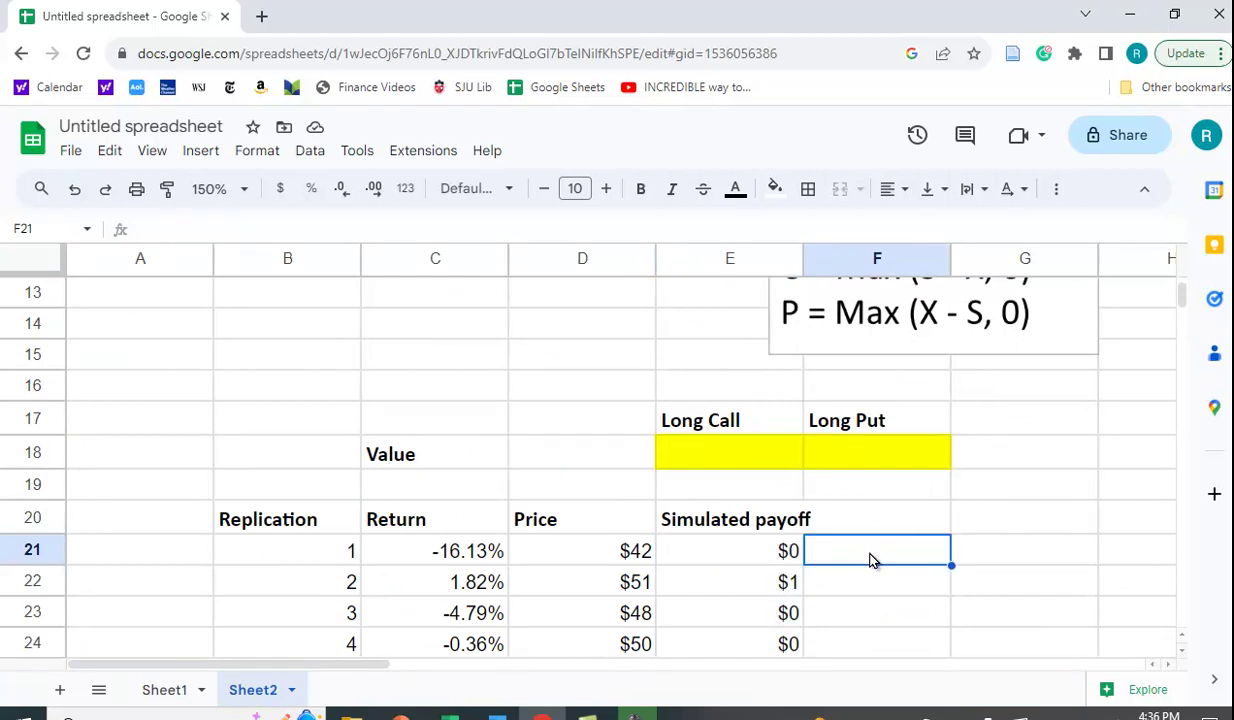
text(=max)
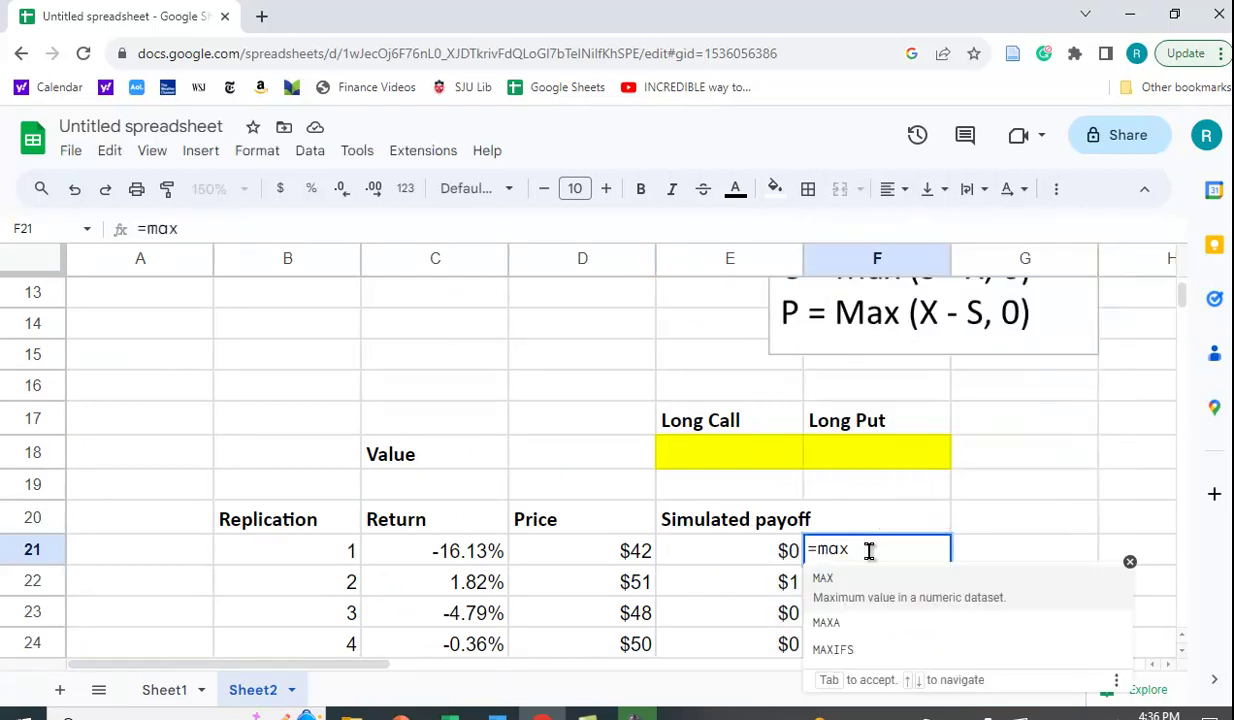
scroll(680, 507, up, 1)
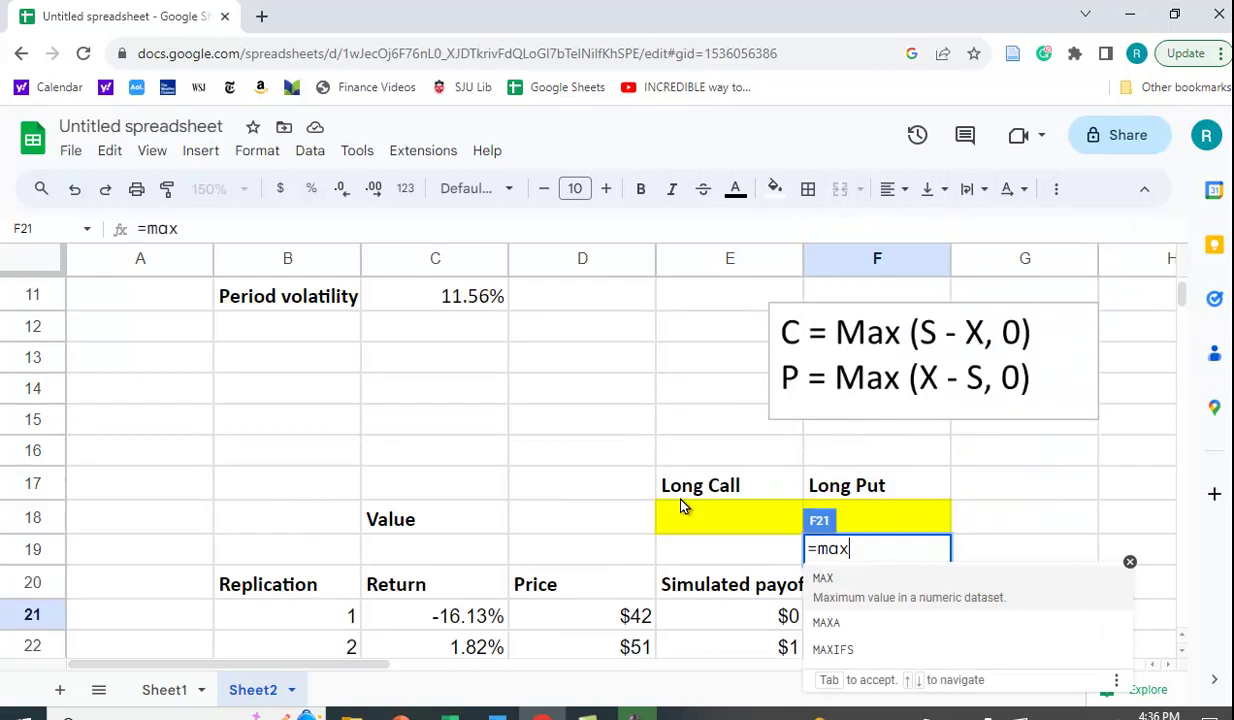
text(()
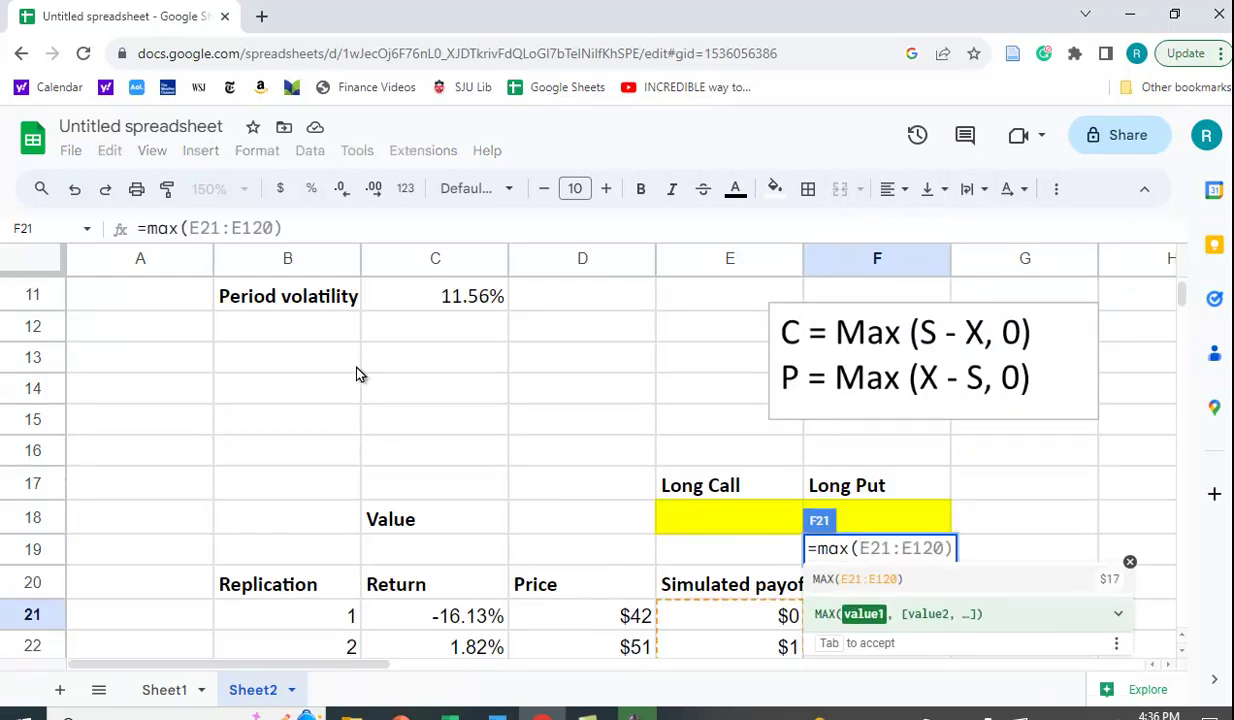
scroll(343, 397, up, 3)
click(472, 400)
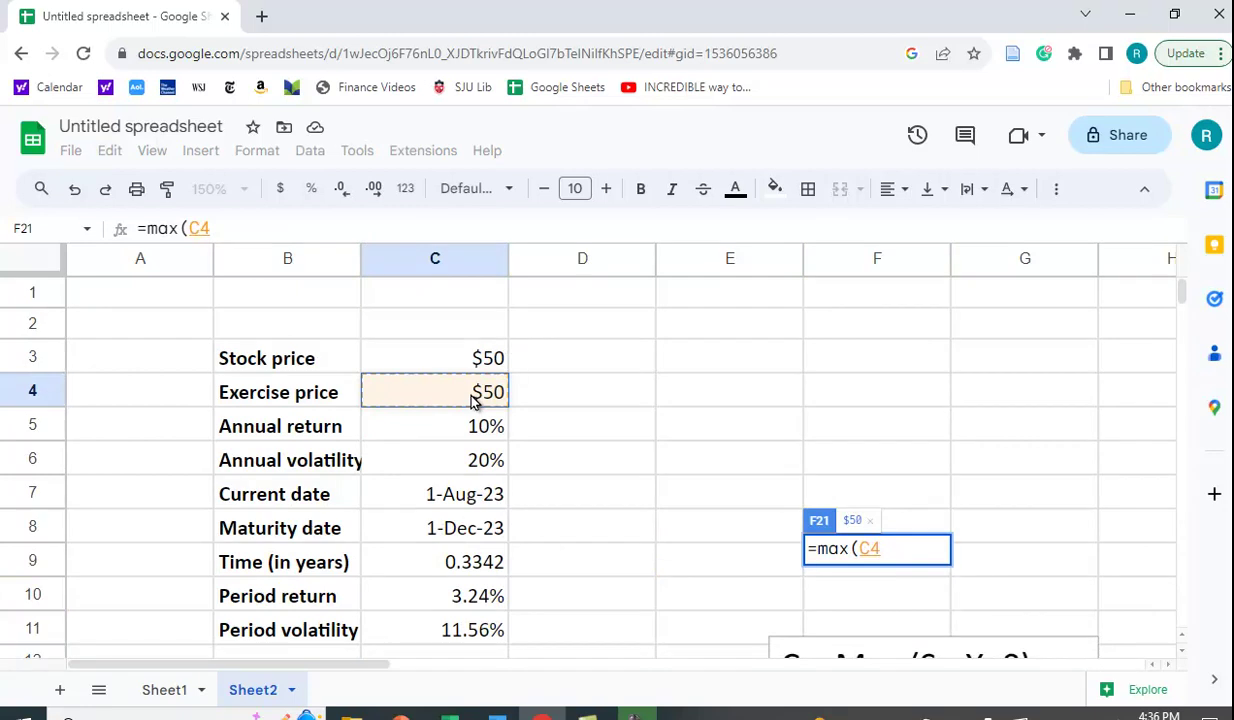
text(-)
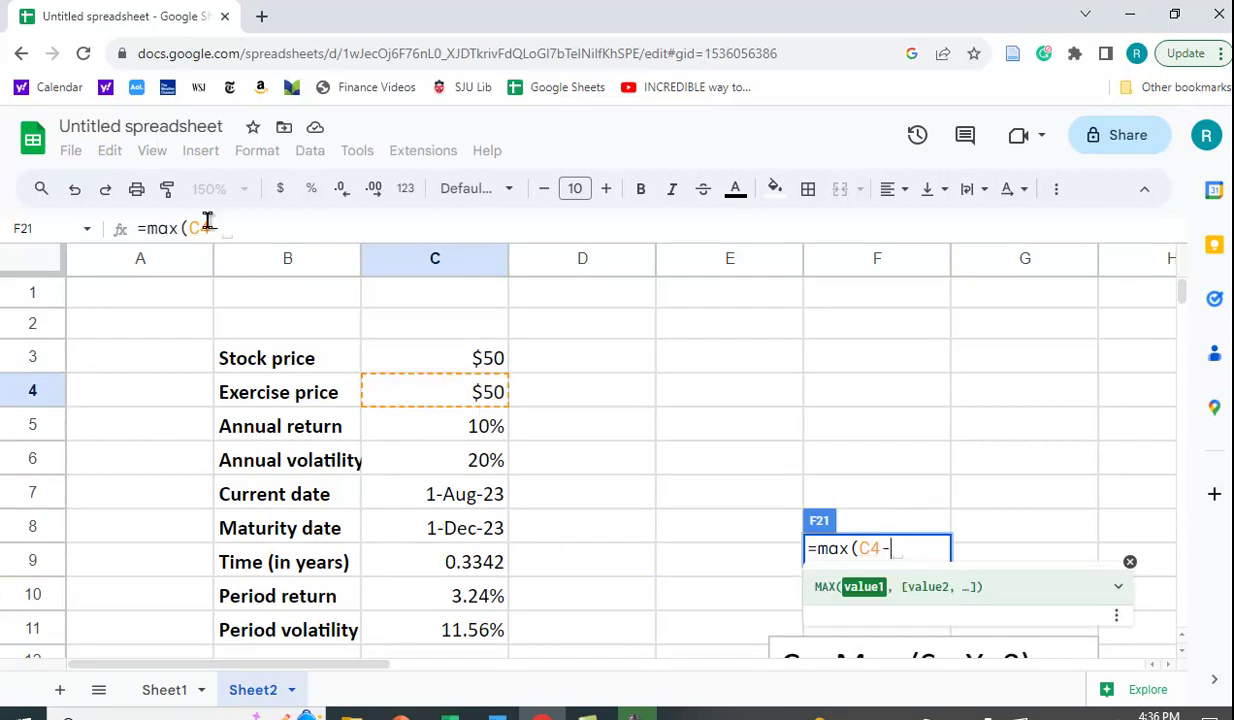
click(200, 229)
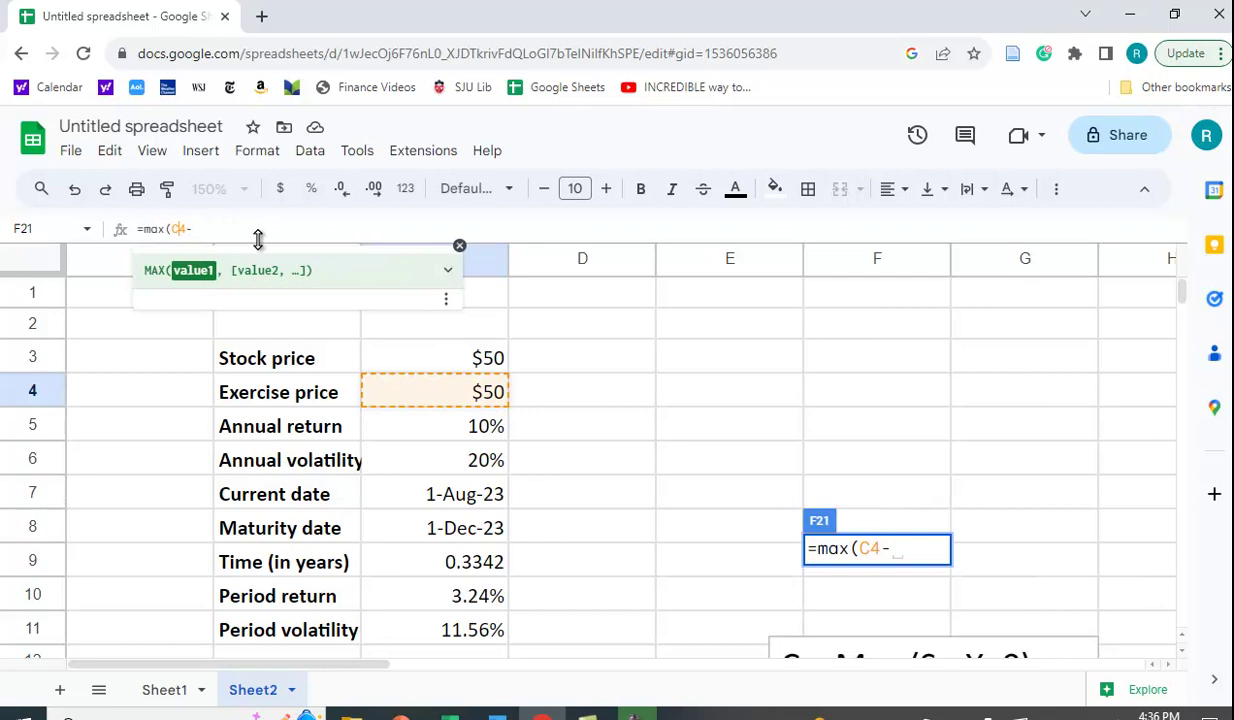
text($)
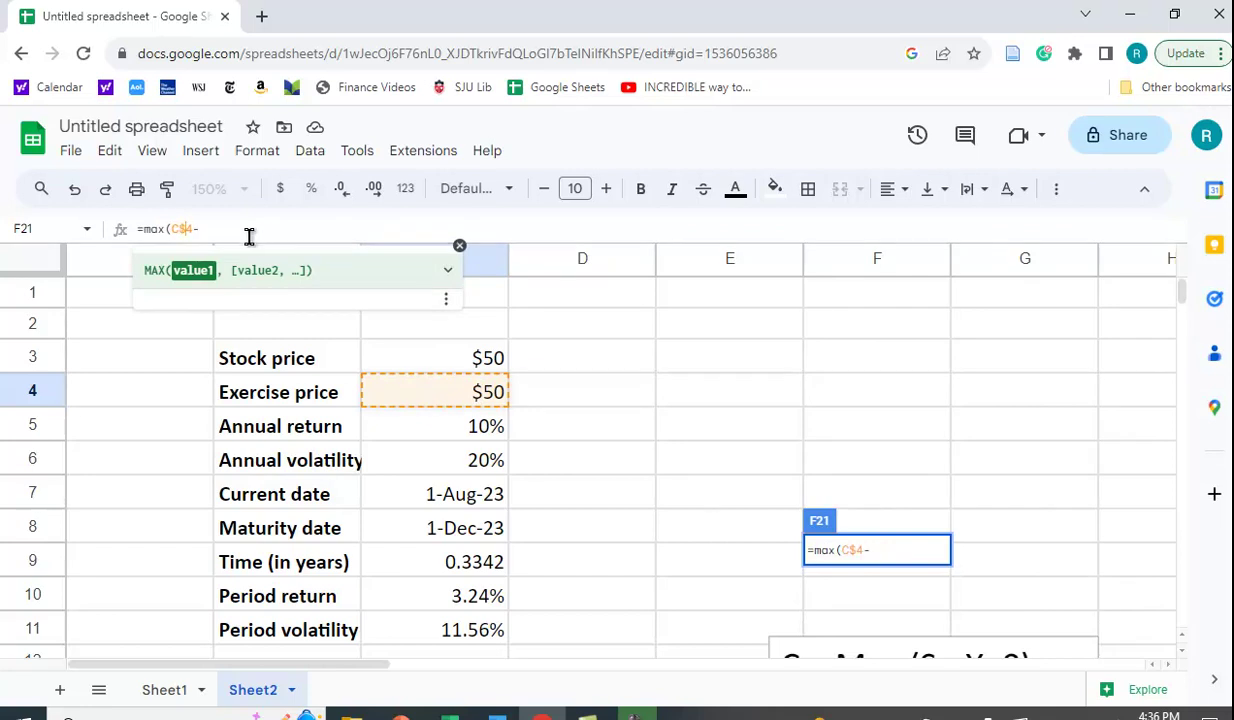
scroll(560, 452, down, 2)
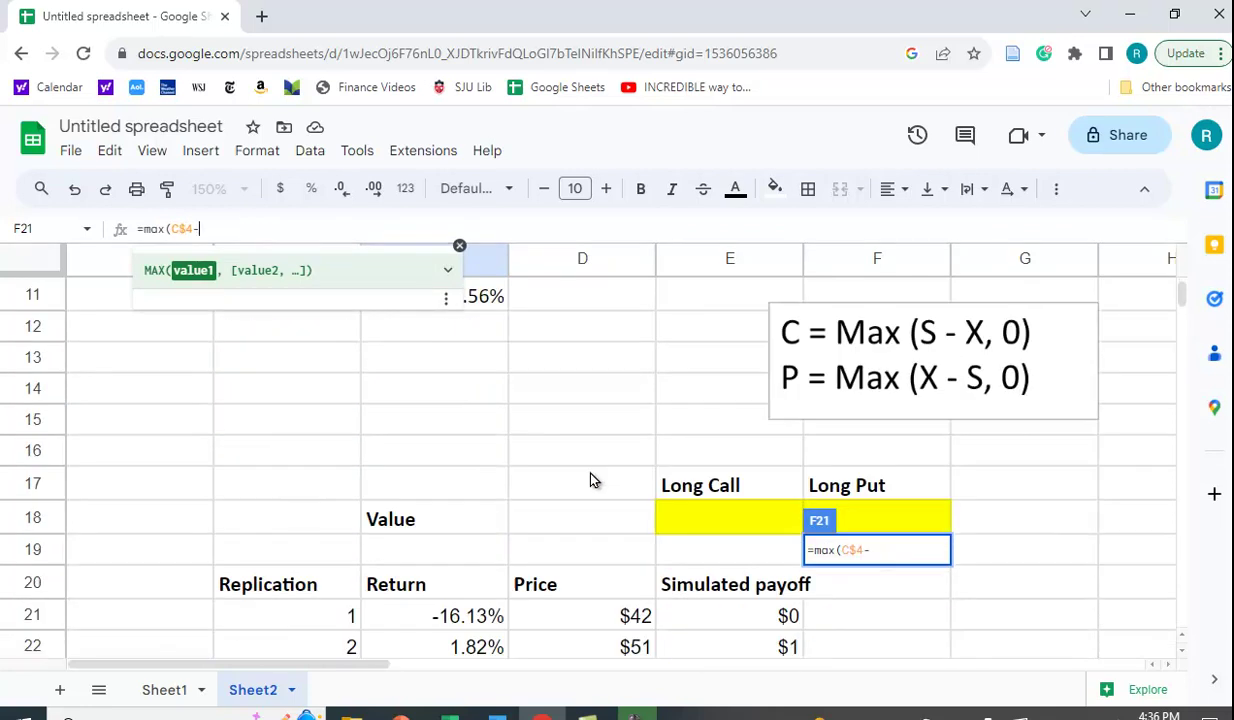
scroll(568, 456, down, 2)
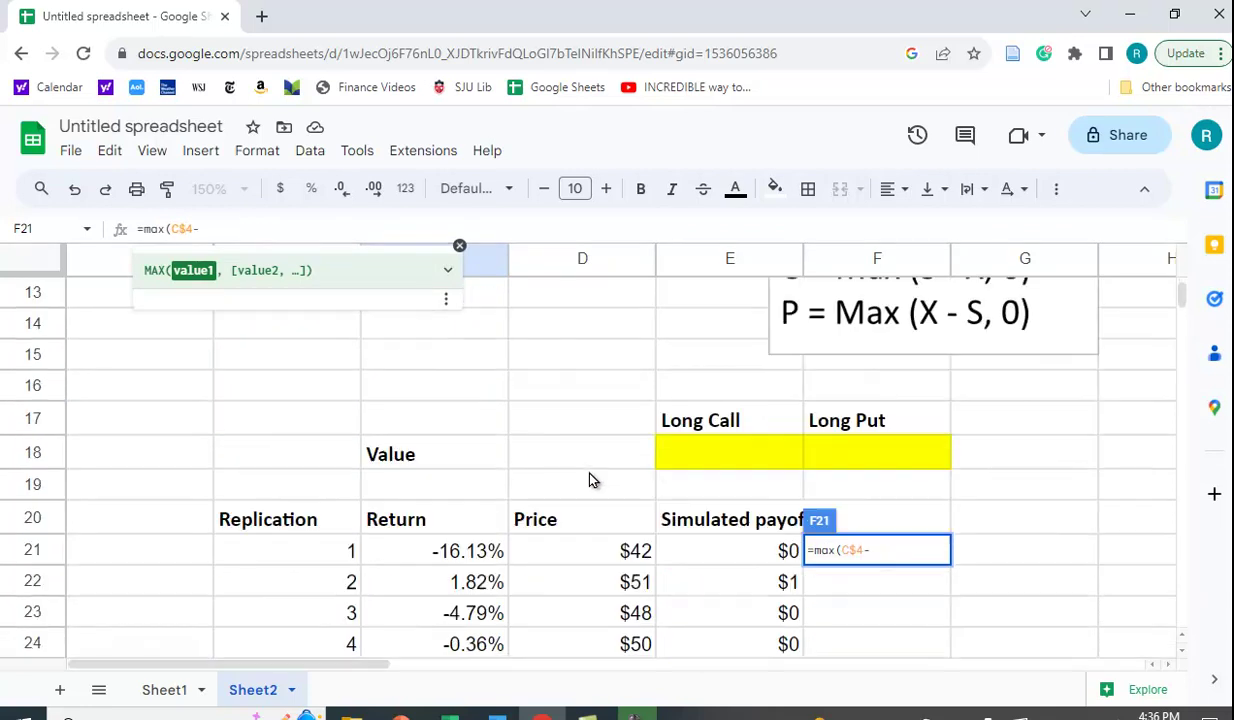
click(617, 560)
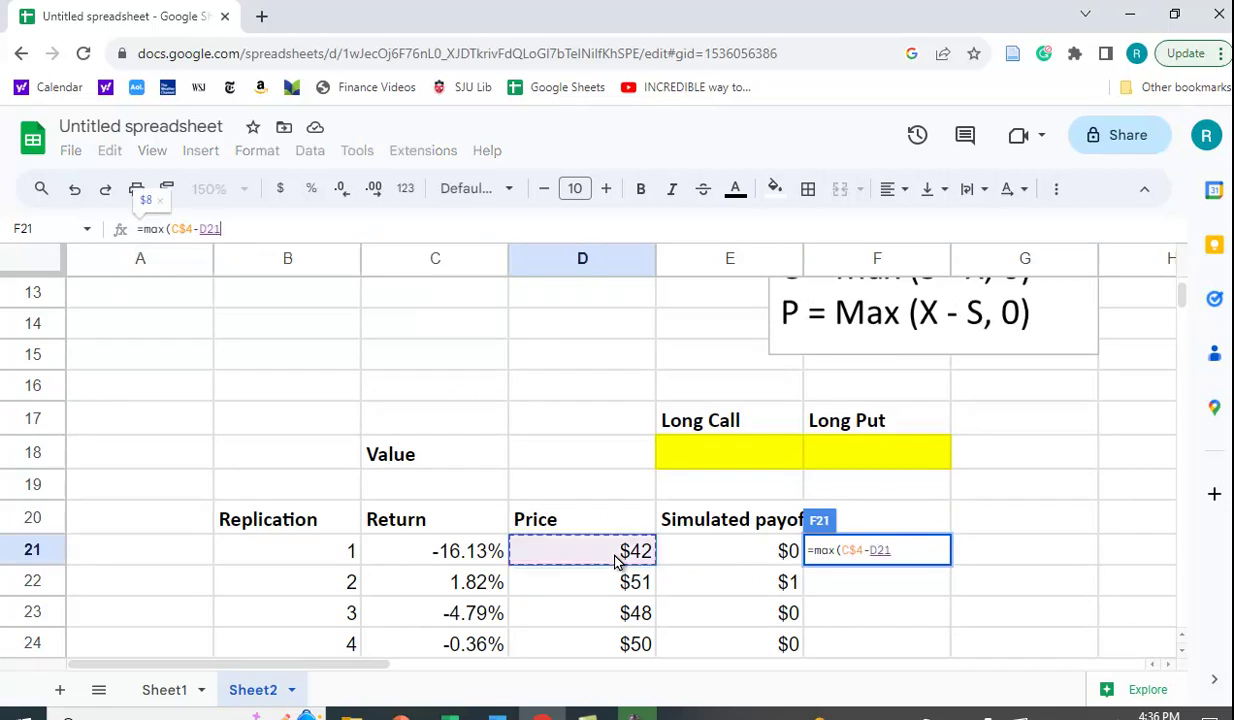
text(,)
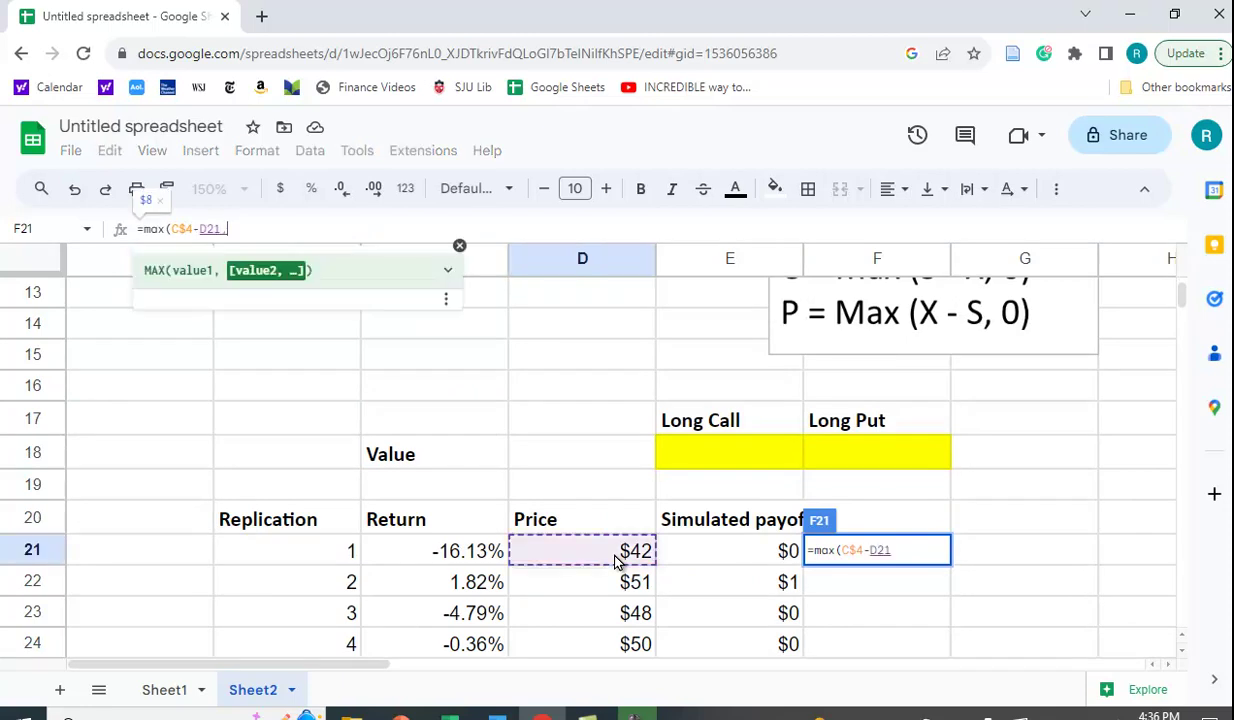
text(0))
key(Return)
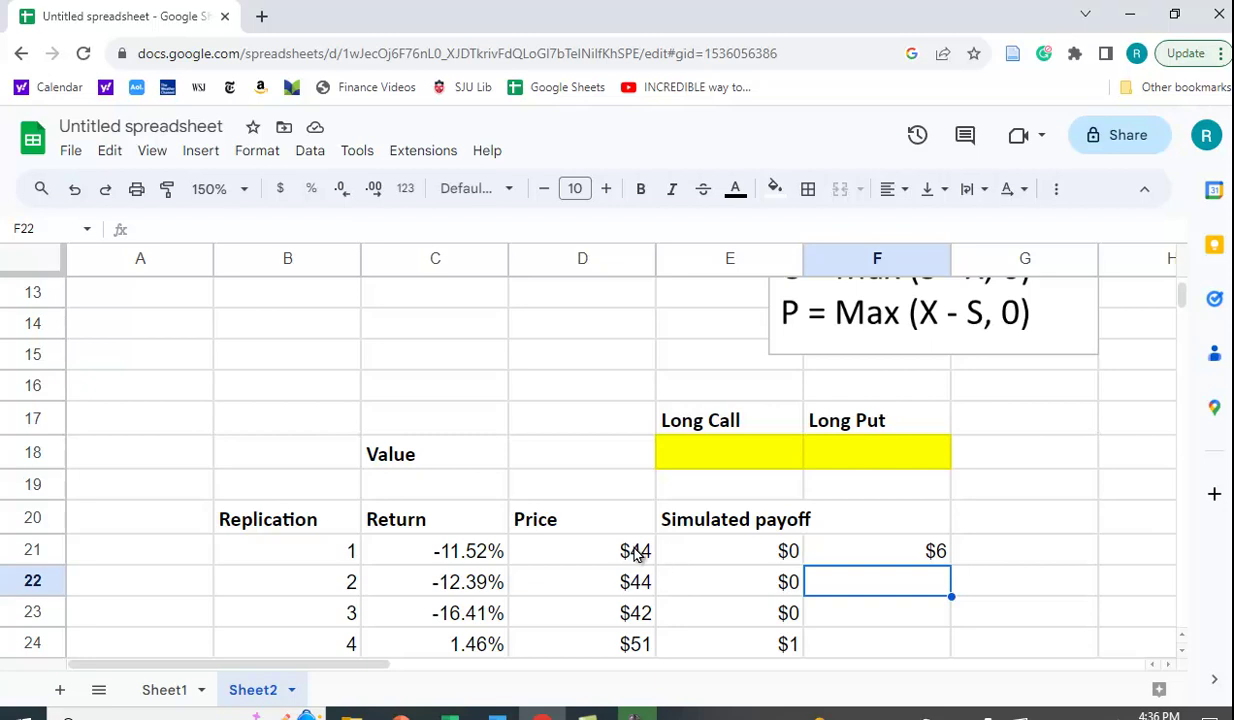
Fill F21's put payoff formula down through F120 for all 100 replications.
click(935, 553)
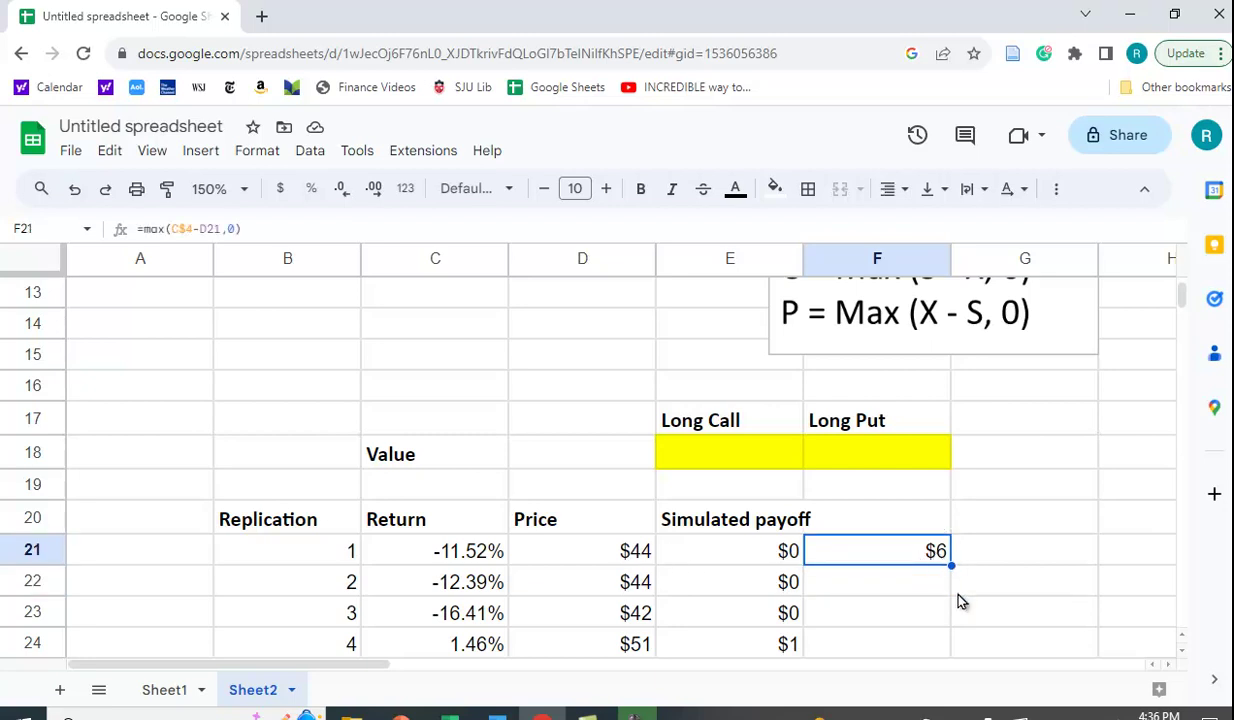
mouse_move(951, 566)
mouse_down()
mouse_move(951, 670)
mouse_move(939, 684)
mouse_move(925, 659)
mouse_move(917, 695)
mouse_move(897, 562)
mouse_move(895, 582)
mouse_up()
scroll(881, 587, up, 5)
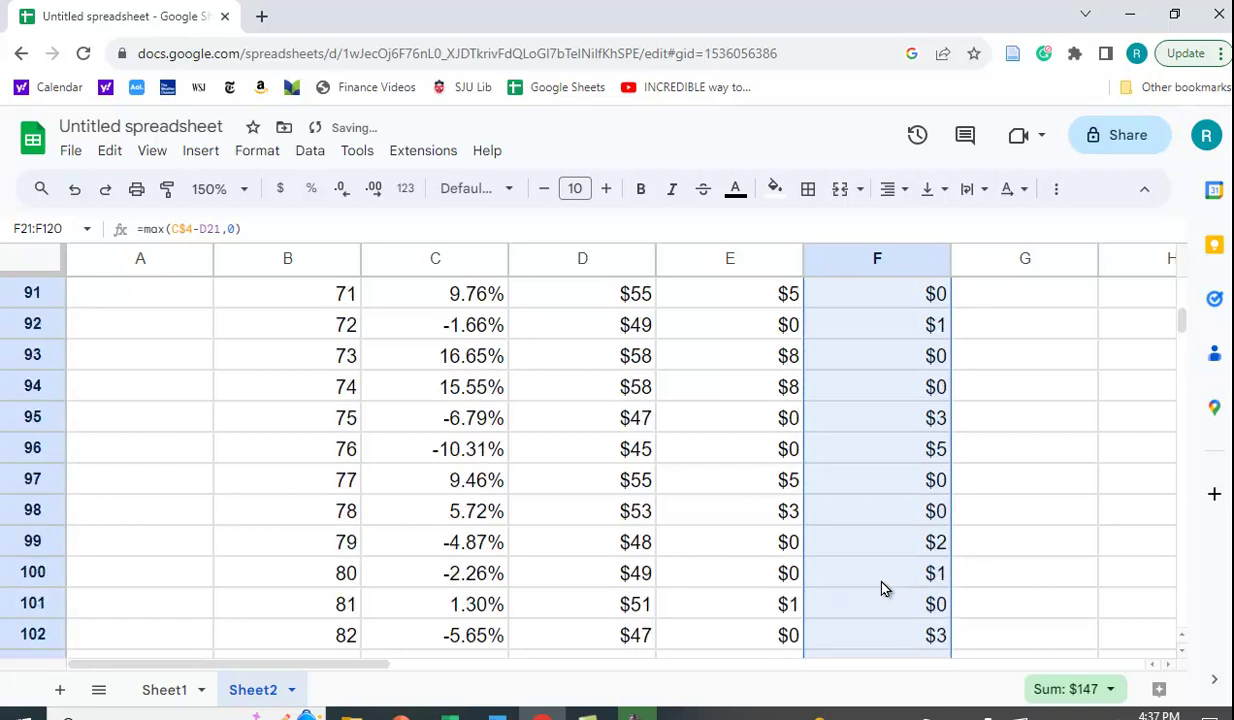
scroll(882, 589, up, 3)
scroll(881, 588, up, 5)
scroll(881, 586, up, 10)
scroll(881, 586, up, 9)
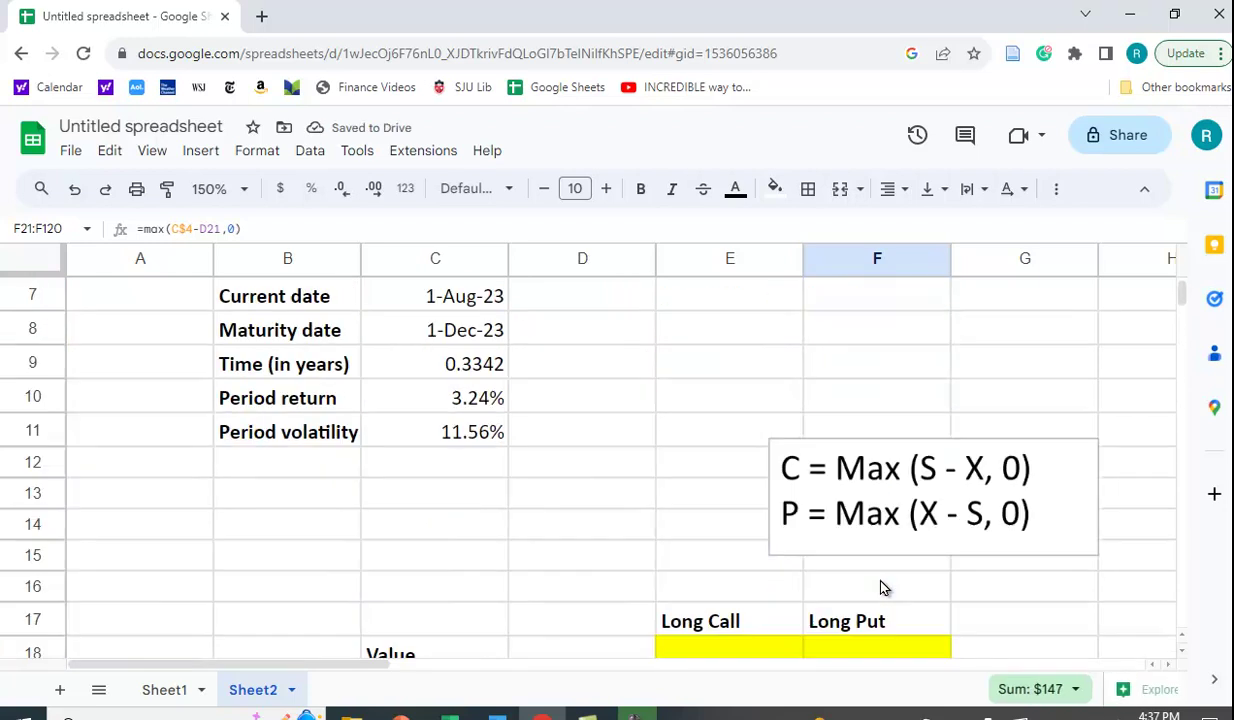
scroll(868, 586, down, 1)
scroll(830, 555, down, 1)
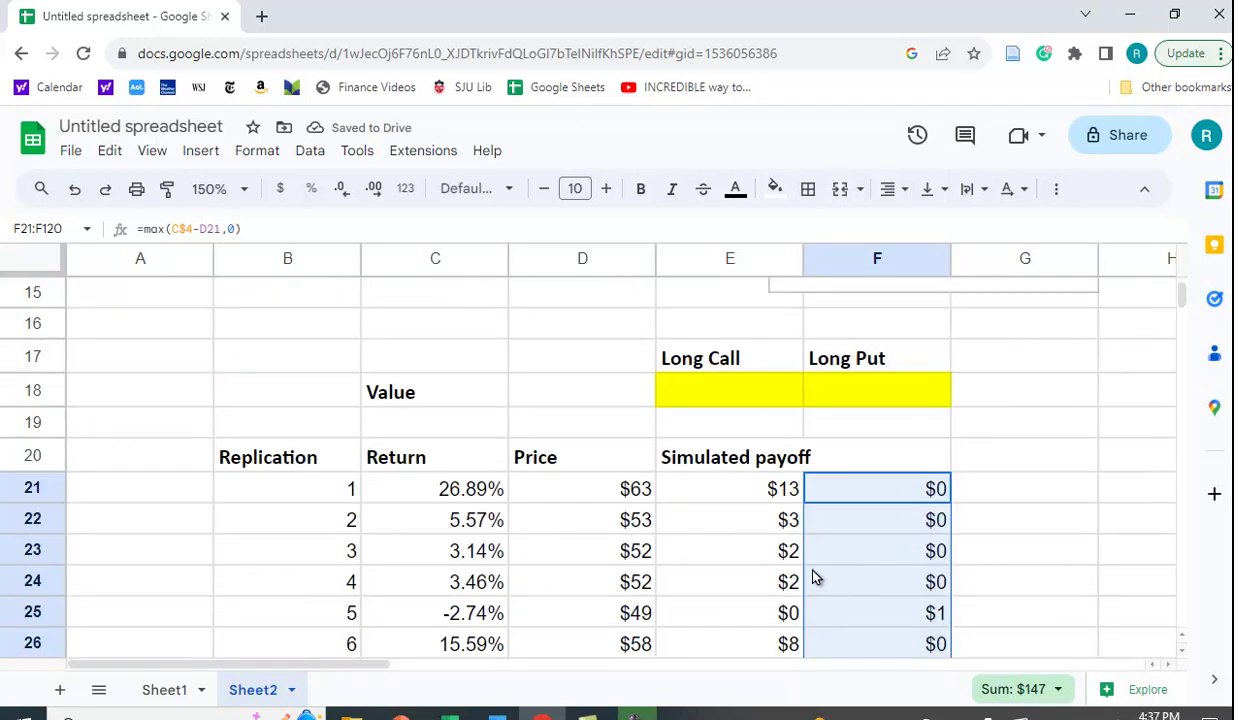
click(610, 496)
Show the simulated prices in D21:D120 with two decimal places.
mouse_move(598, 490)
mouse_down()
mouse_move(600, 690)
mouse_move(562, 496)
mouse_up()
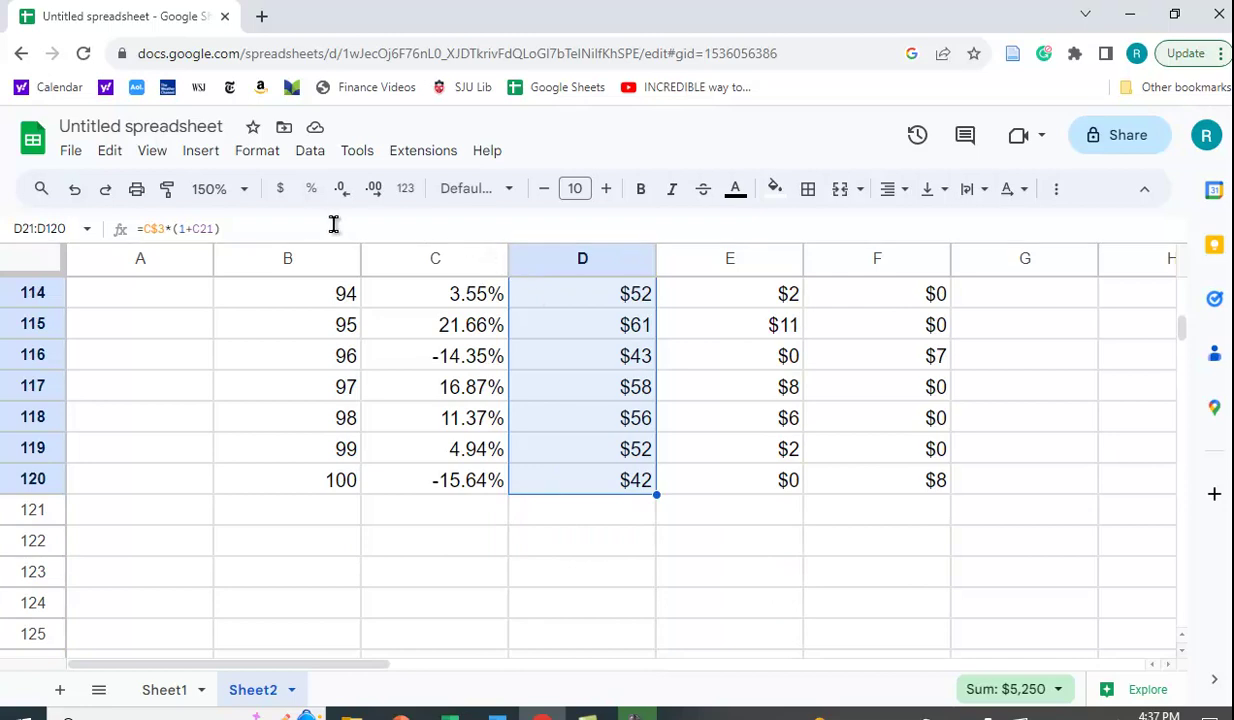
click(382, 200)
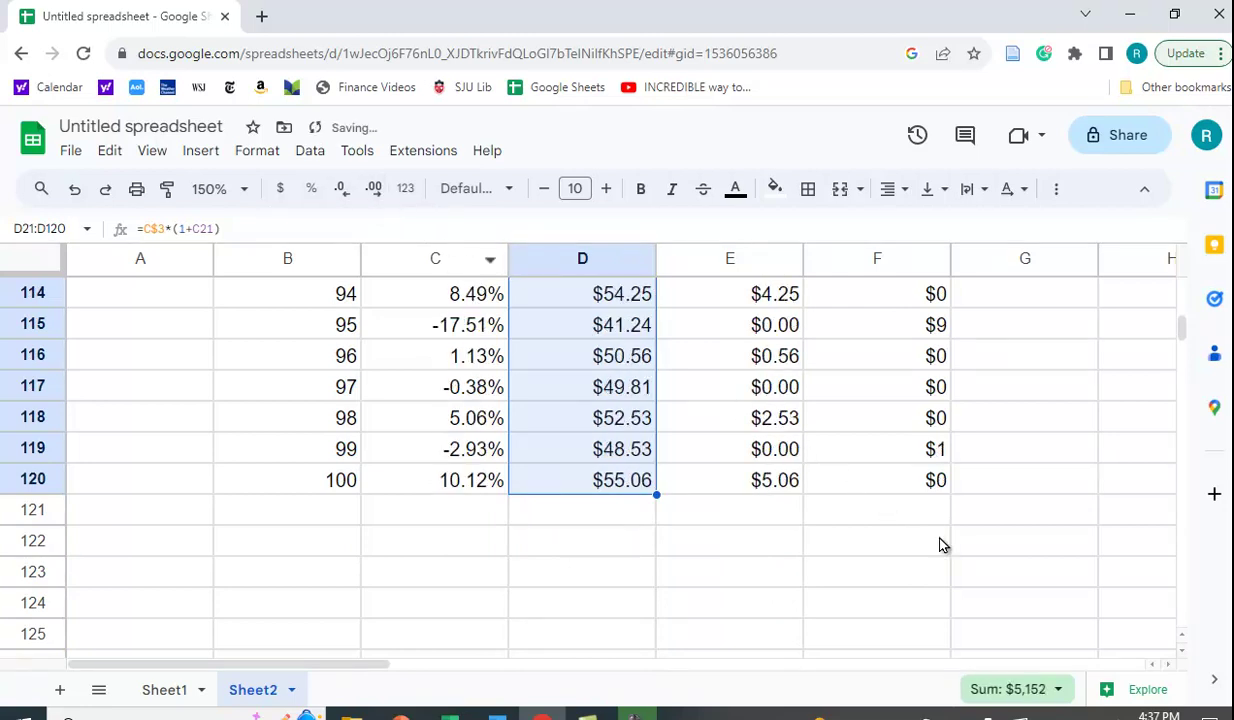
scroll(940, 545, up, 2)
scroll(936, 537, up, 5)
scroll(997, 587, up, 4)
scroll(1005, 592, up, 12)
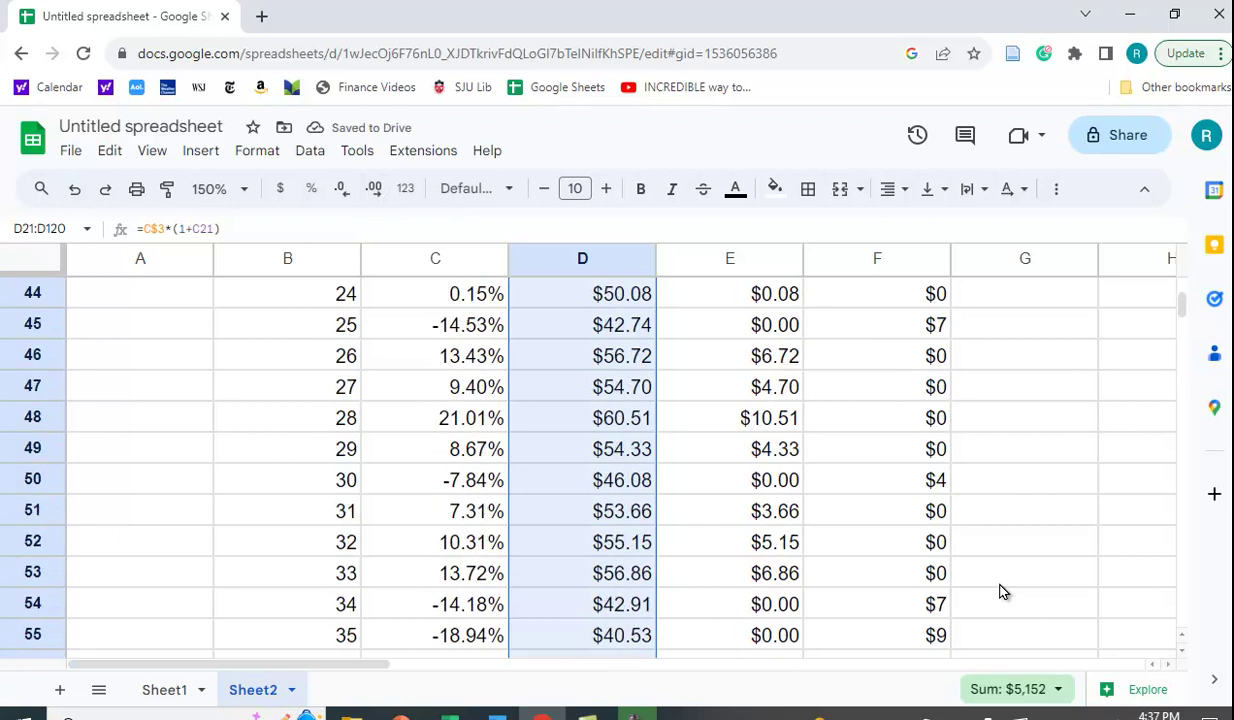
scroll(1040, 590, up, 7)
click(1085, 582)
scroll(1071, 571, up, 2)
scroll(1071, 571, up, 1)
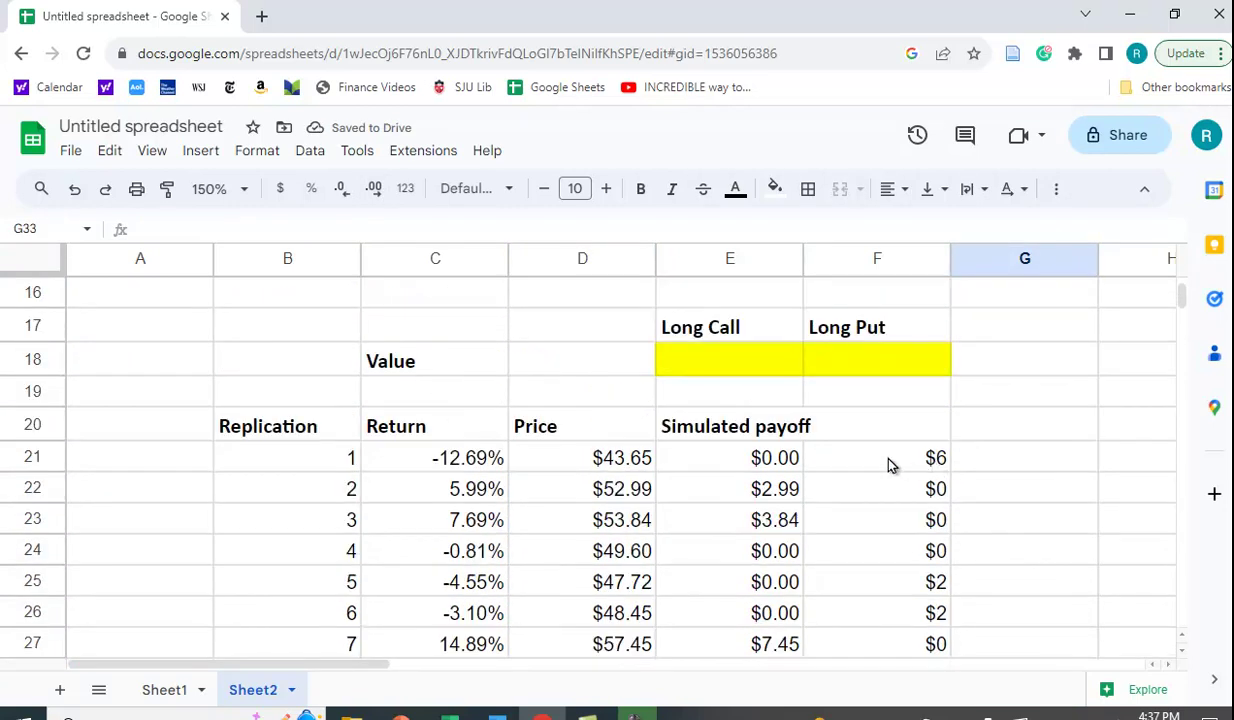
Show the put payoffs in F21:F120 with two decimal places, e.g. $3.76.
click(890, 465)
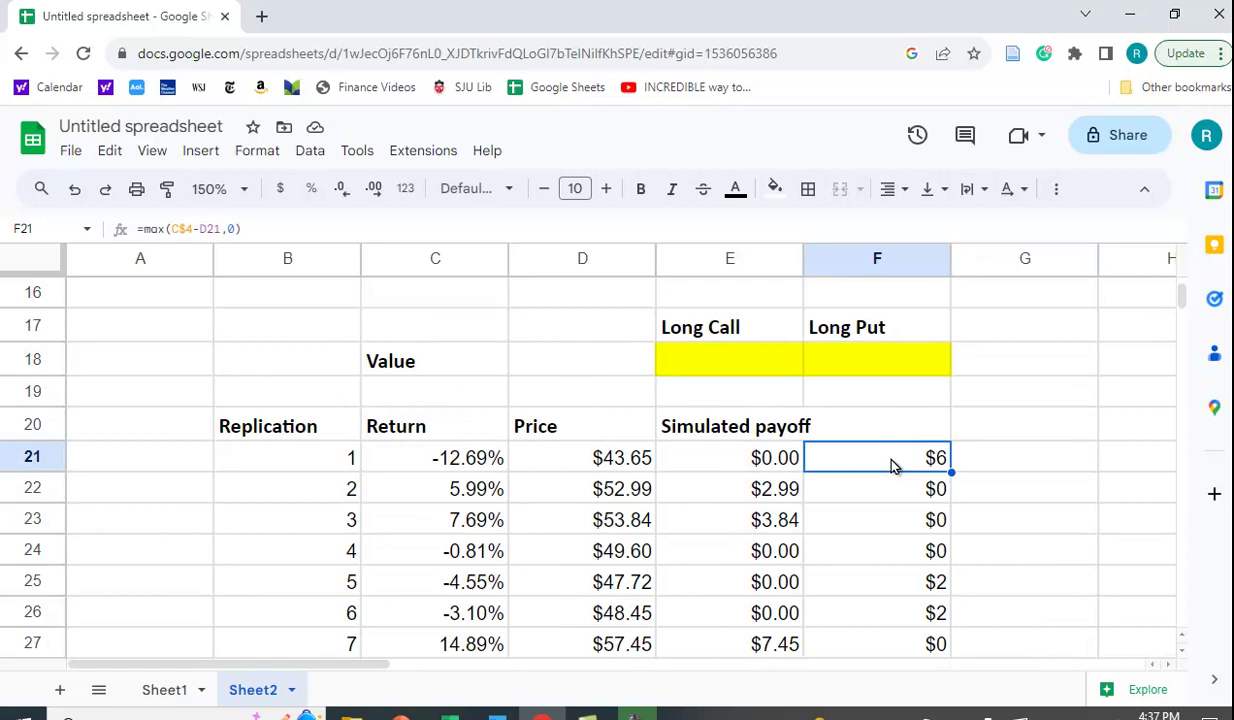
mouse_move(893, 465)
mouse_down()
mouse_move(885, 686)
mouse_move(874, 684)
mouse_up()
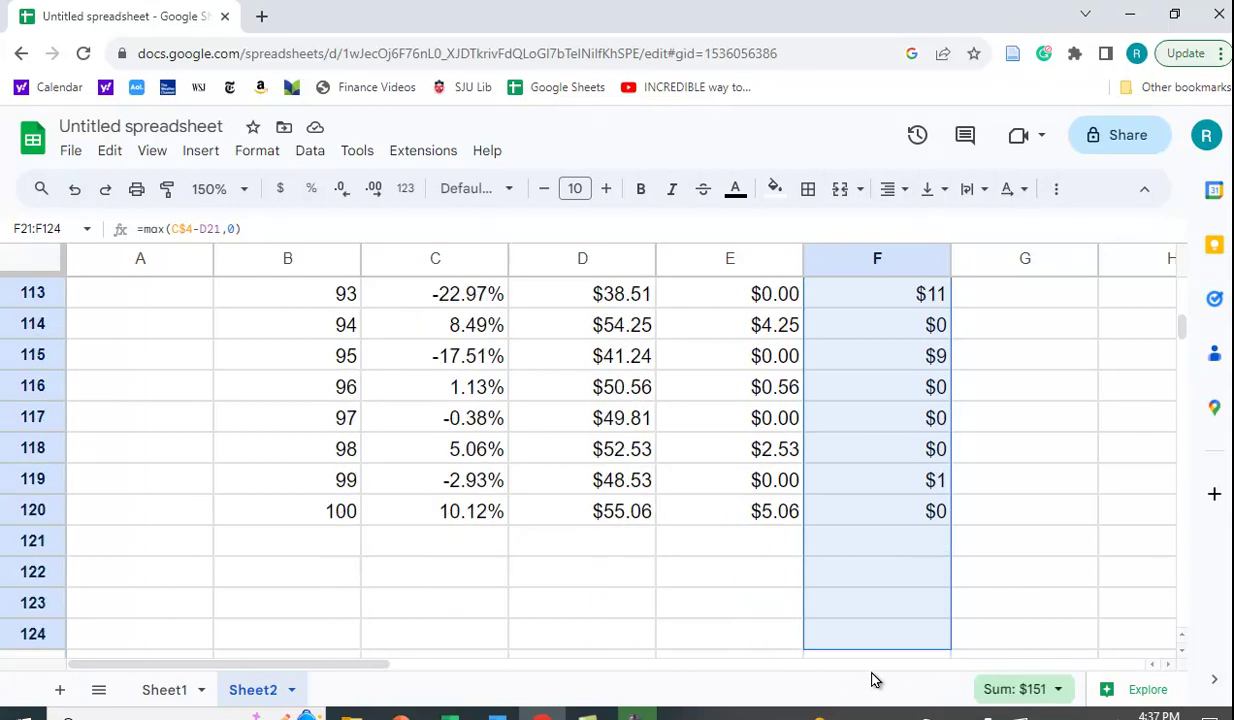
mouse_move(874, 684)
mouse_down()
mouse_move(845, 492)
mouse_move(848, 518)
mouse_up()
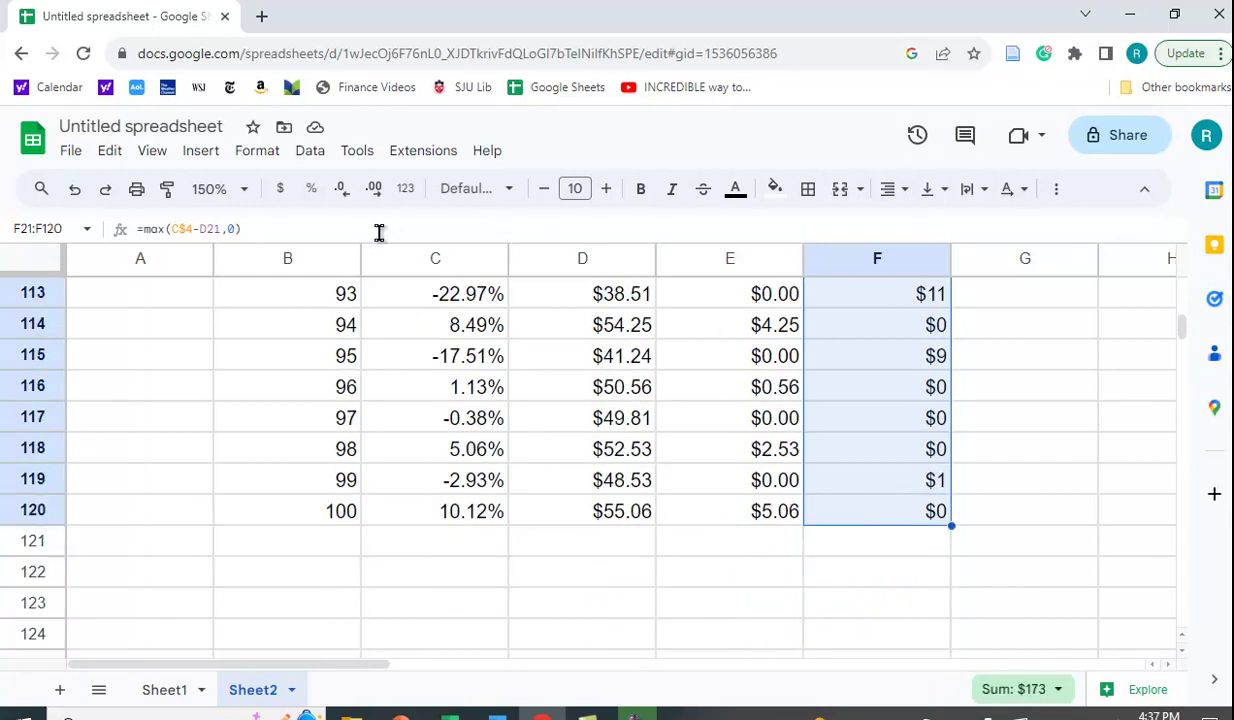
click(374, 189)
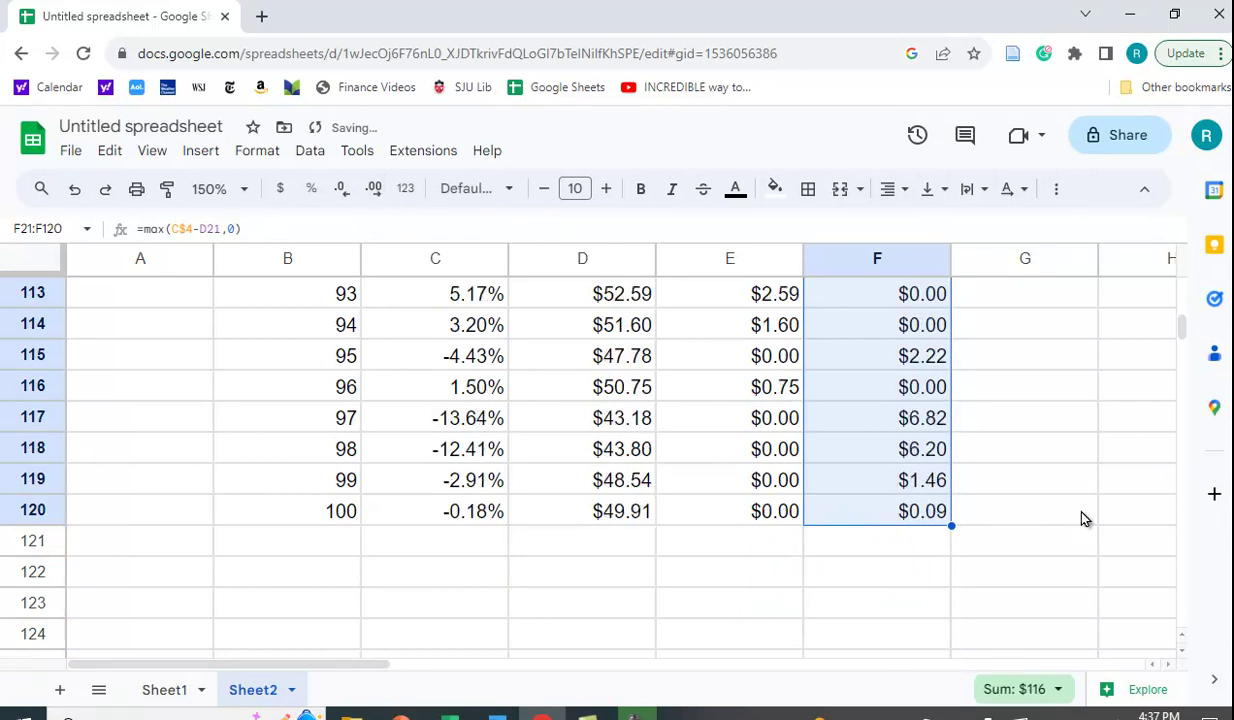
scroll(1080, 518, up, 5)
scroll(1080, 515, up, 15)
scroll(1080, 515, up, 10)
scroll(1080, 515, down, 2)
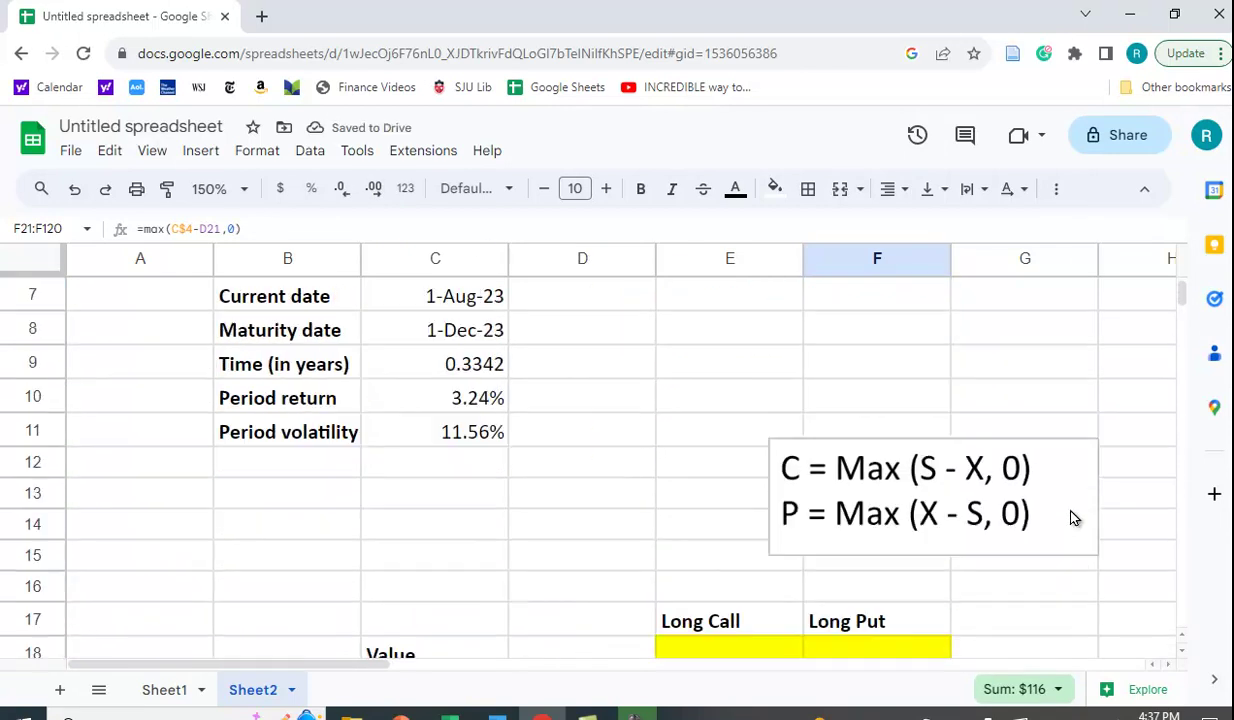
scroll(1070, 515, down, 1)
scroll(1070, 518, down, 1)
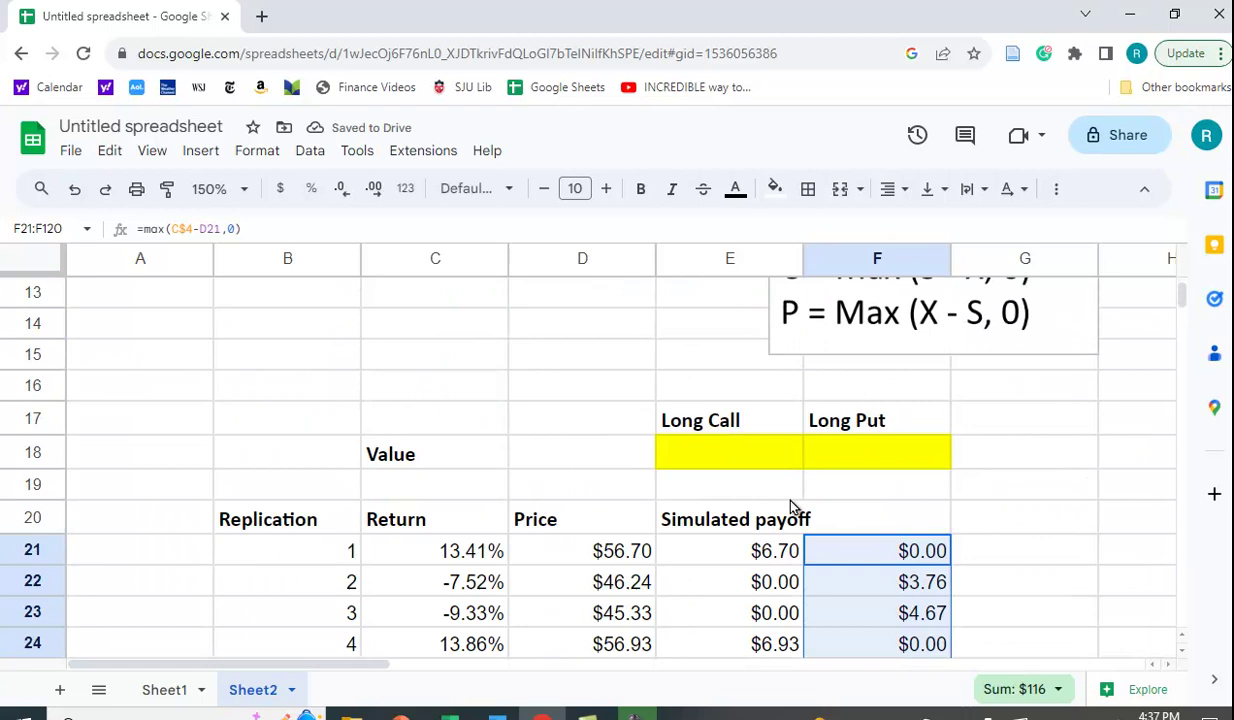
Average the call payoffs in E18 and copy the formula to F18, giving $3.32 and $1.43.
click(720, 460)
text(=)
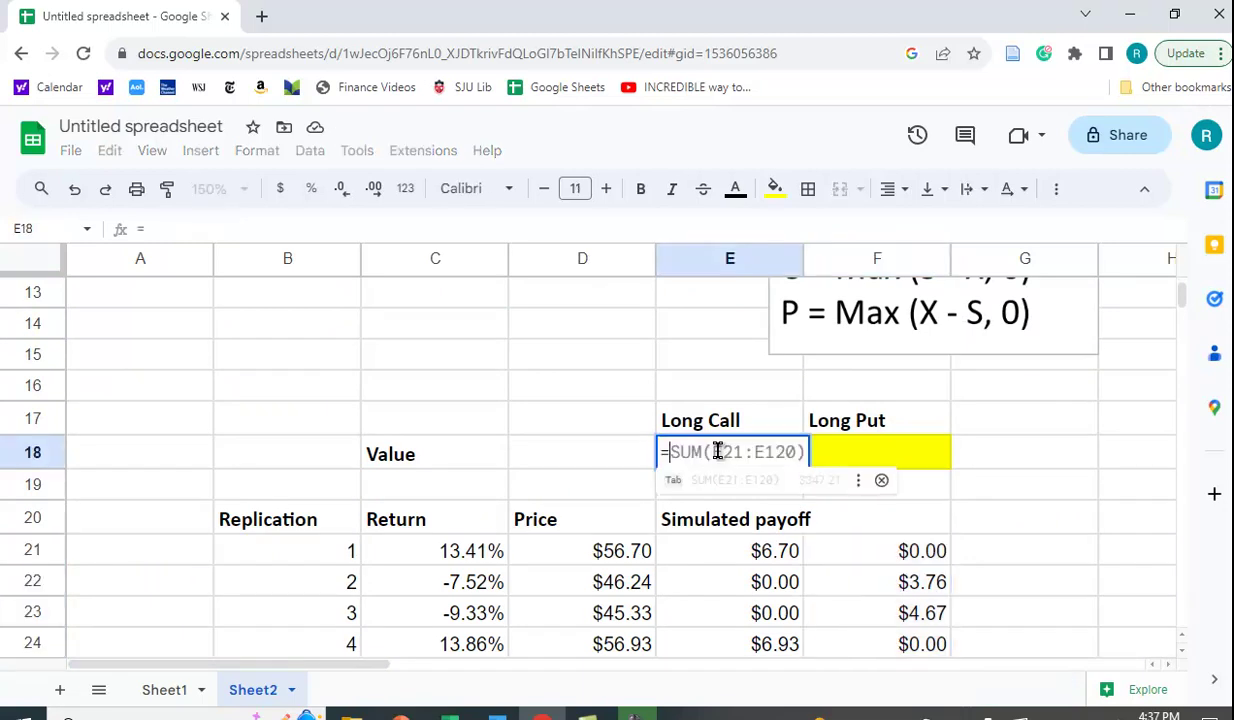
text(a)
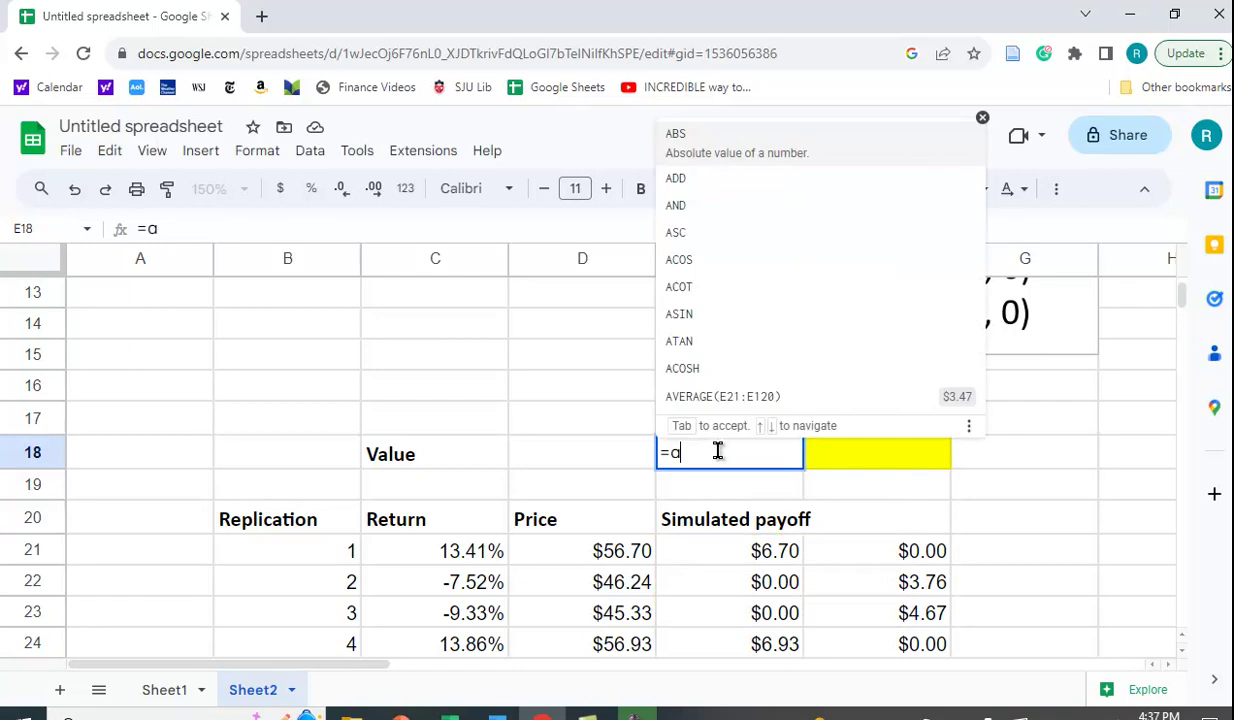
text(vera)
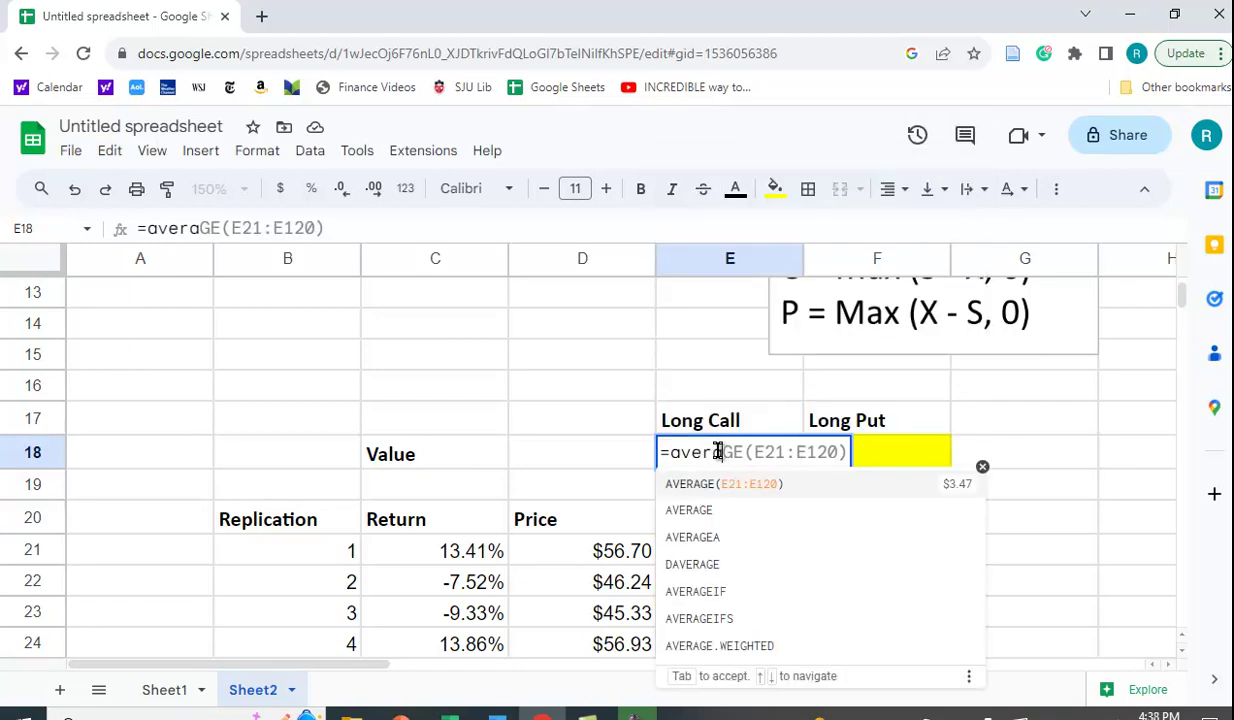
text(ge()
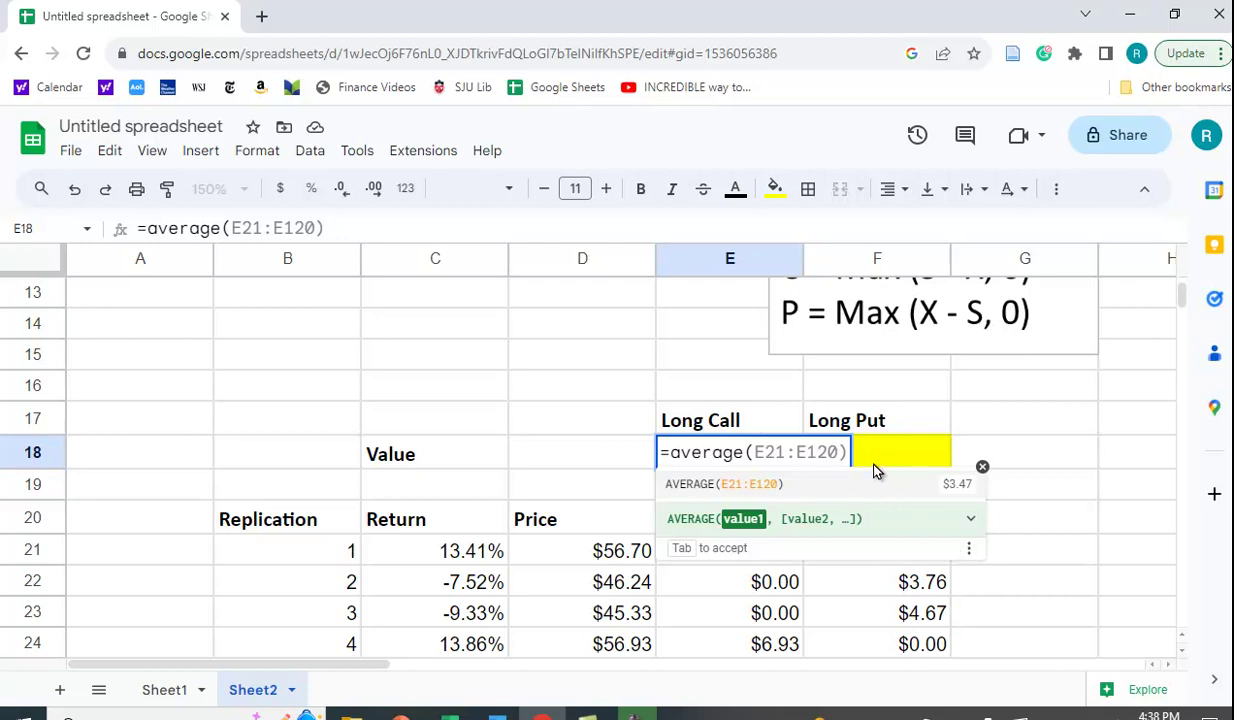
key(Return)
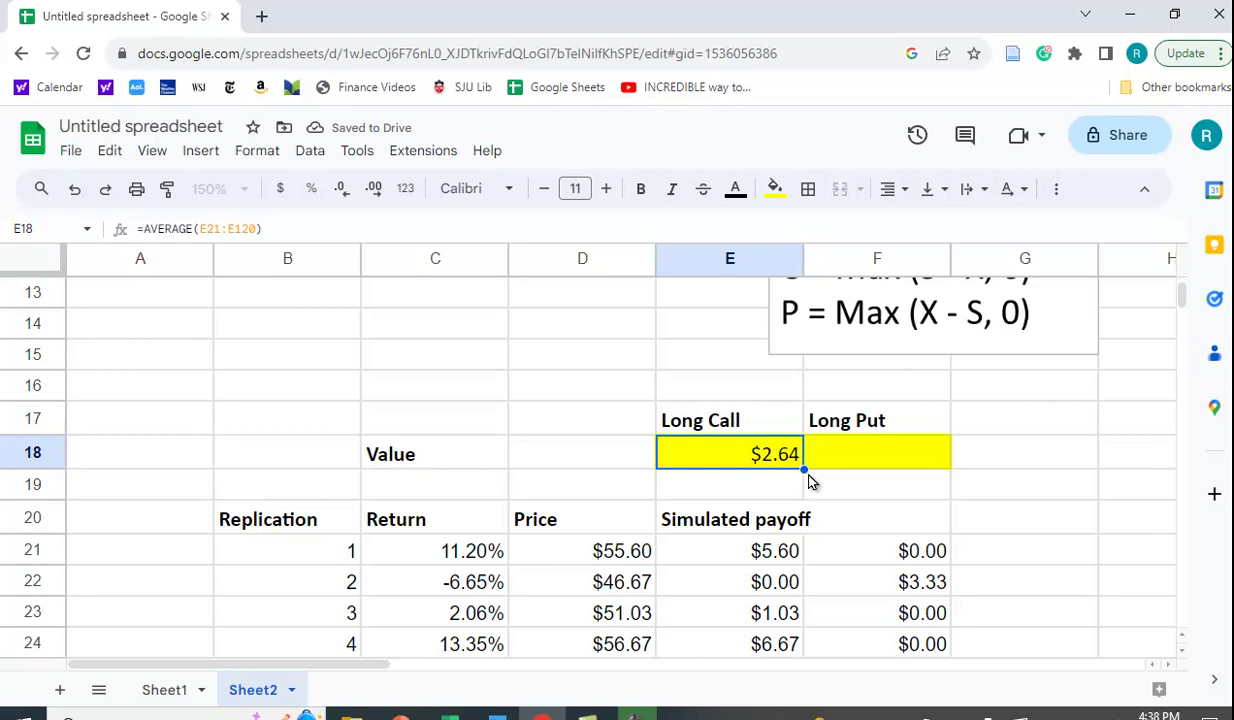
mouse_move(802, 463)
mouse_down()
mouse_move(841, 473)
mouse_move(806, 470)
mouse_up()
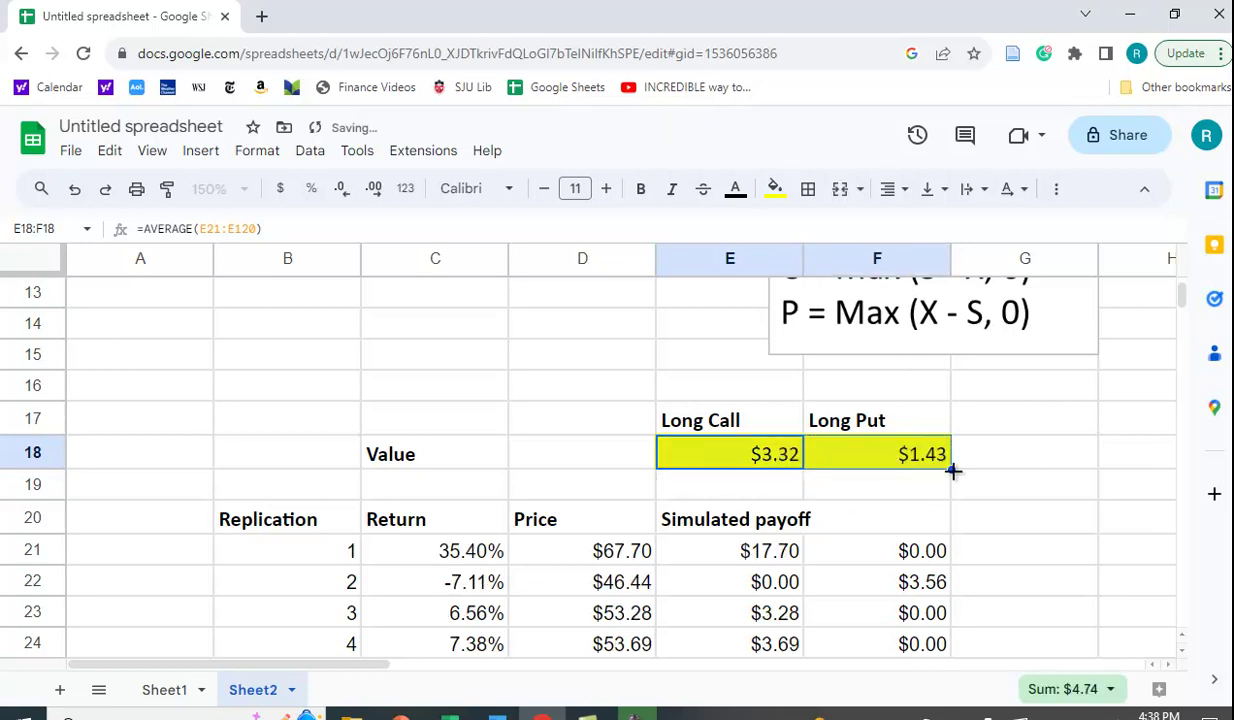
click(912, 457)
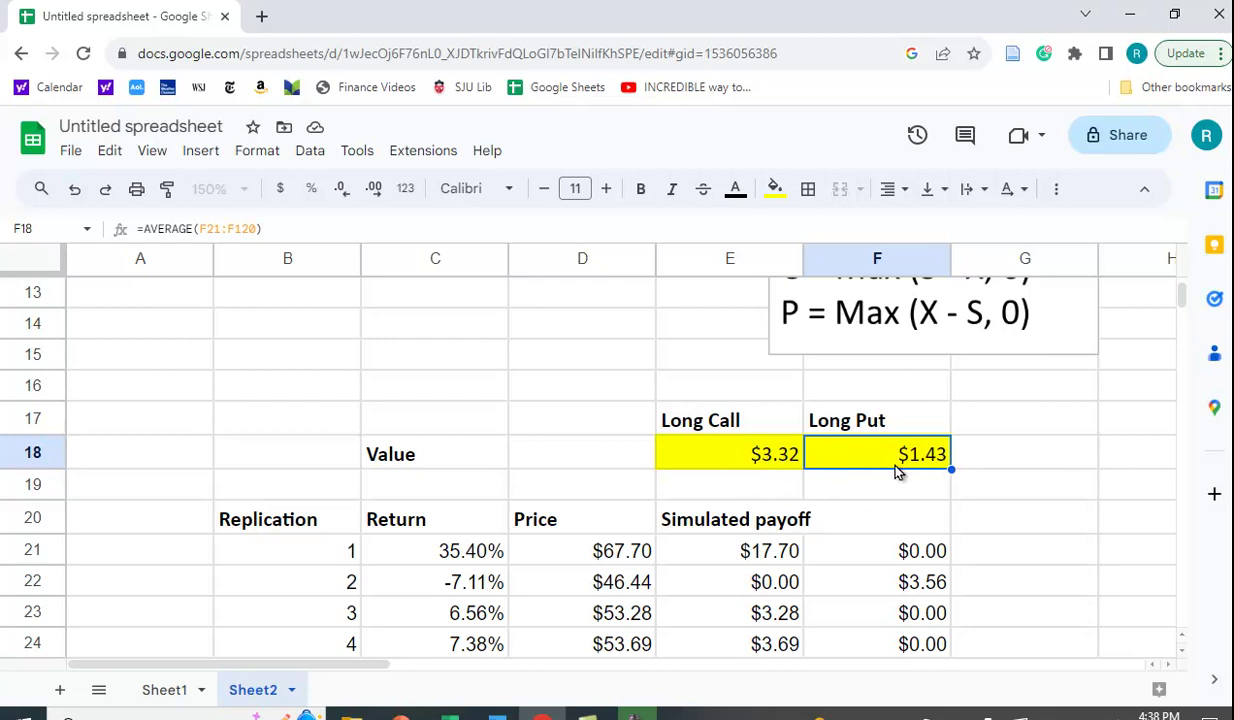
click(781, 463)
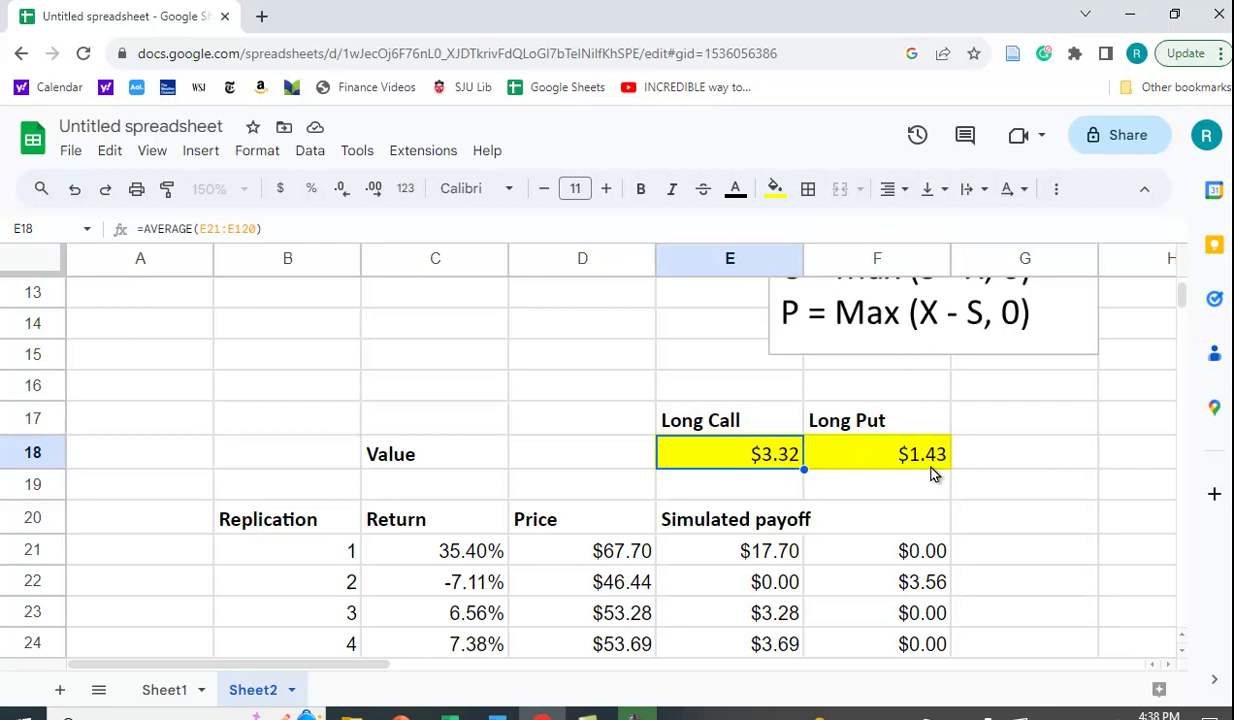
click(895, 456)
Test a stock price of 60 in C3 and review the option values.
scroll(806, 487, up, 1)
scroll(806, 487, up, 1)
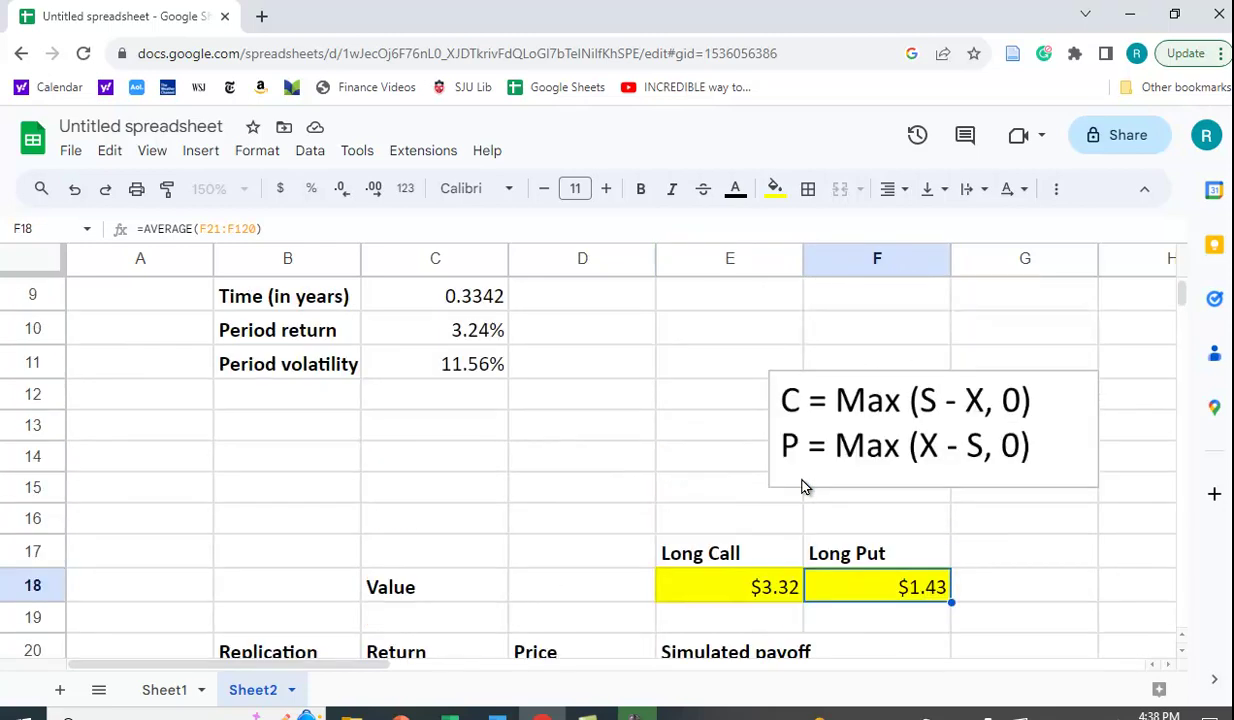
scroll(806, 487, up, 2)
scroll(806, 487, up, 1)
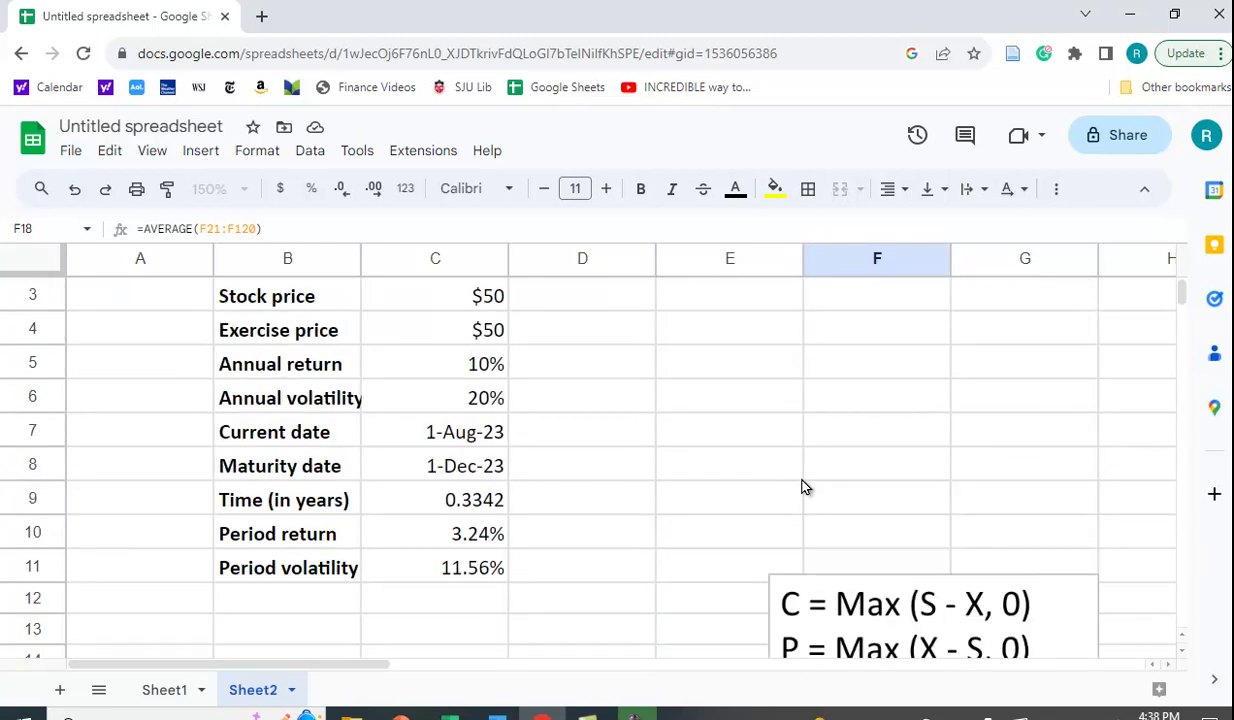
scroll(806, 487, up, 1)
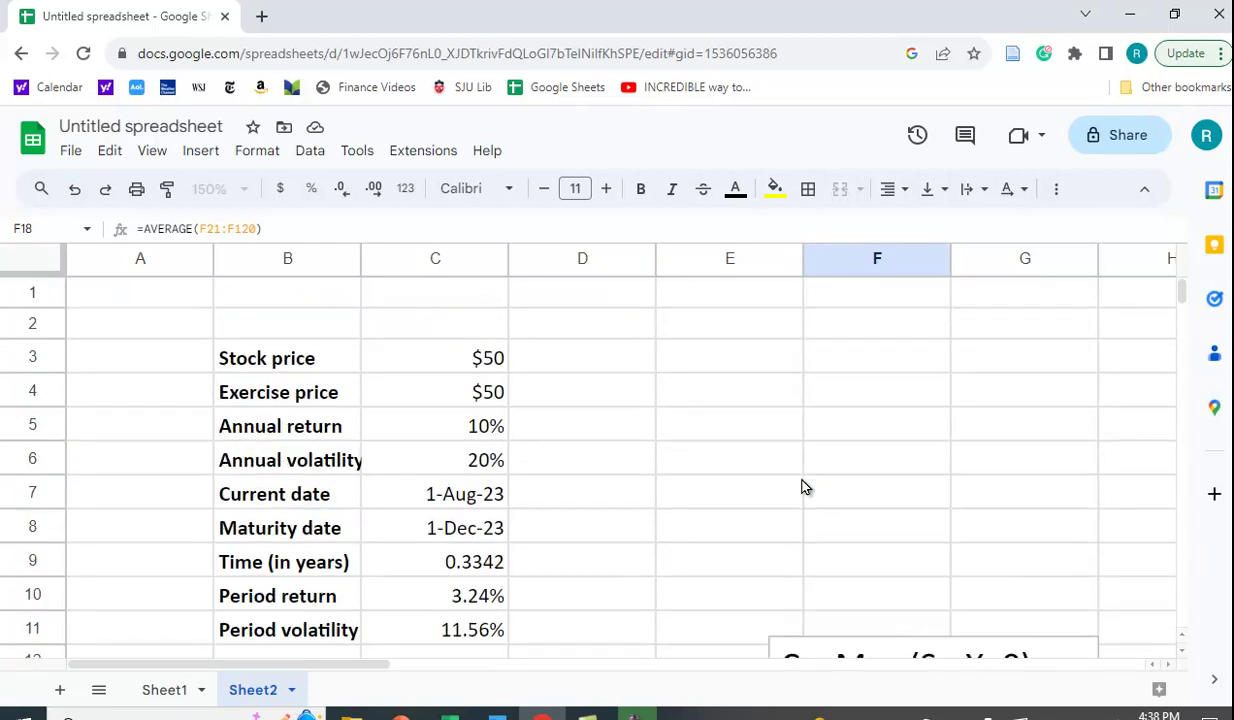
click(457, 350)
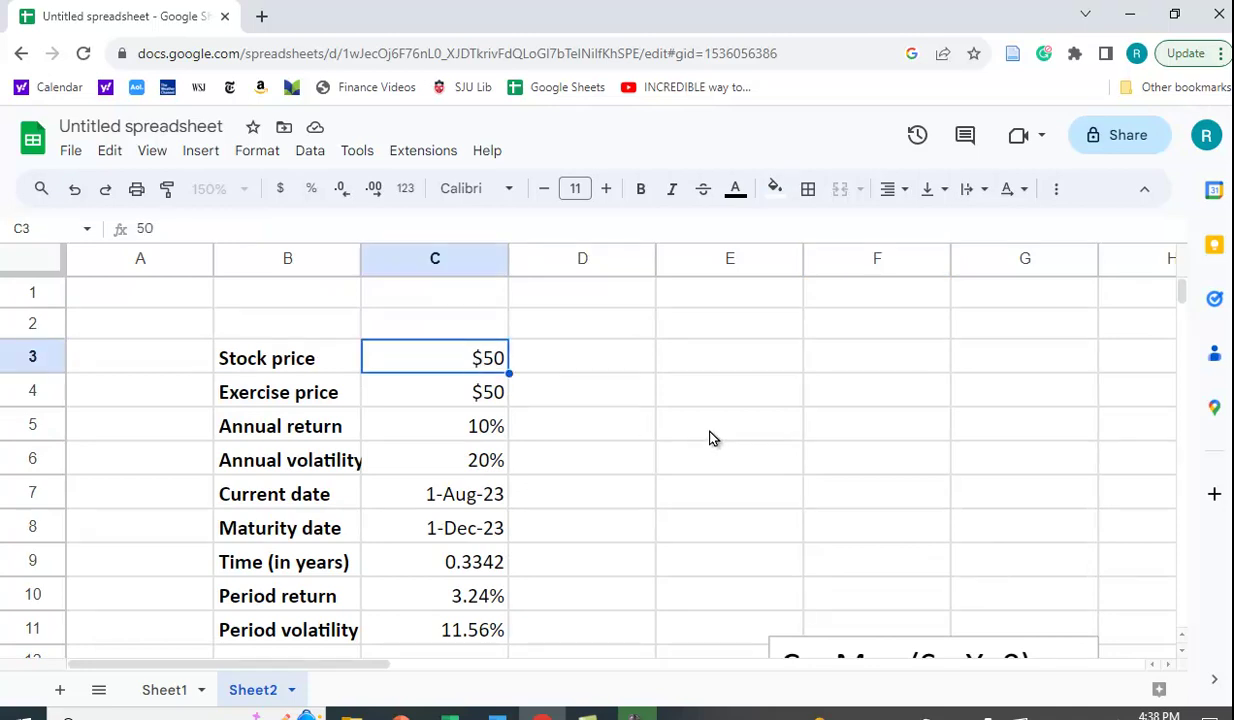
text(60)
key(Return)
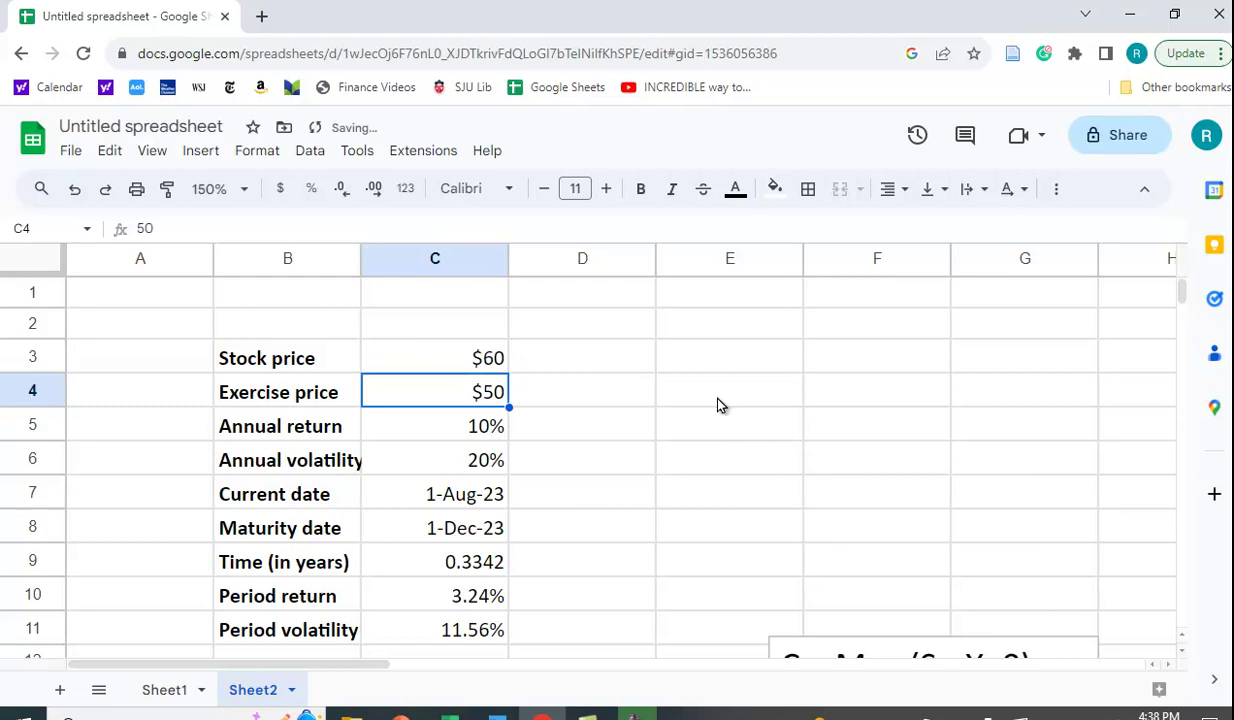
scroll(716, 405, down, 2)
scroll(716, 405, down, 3)
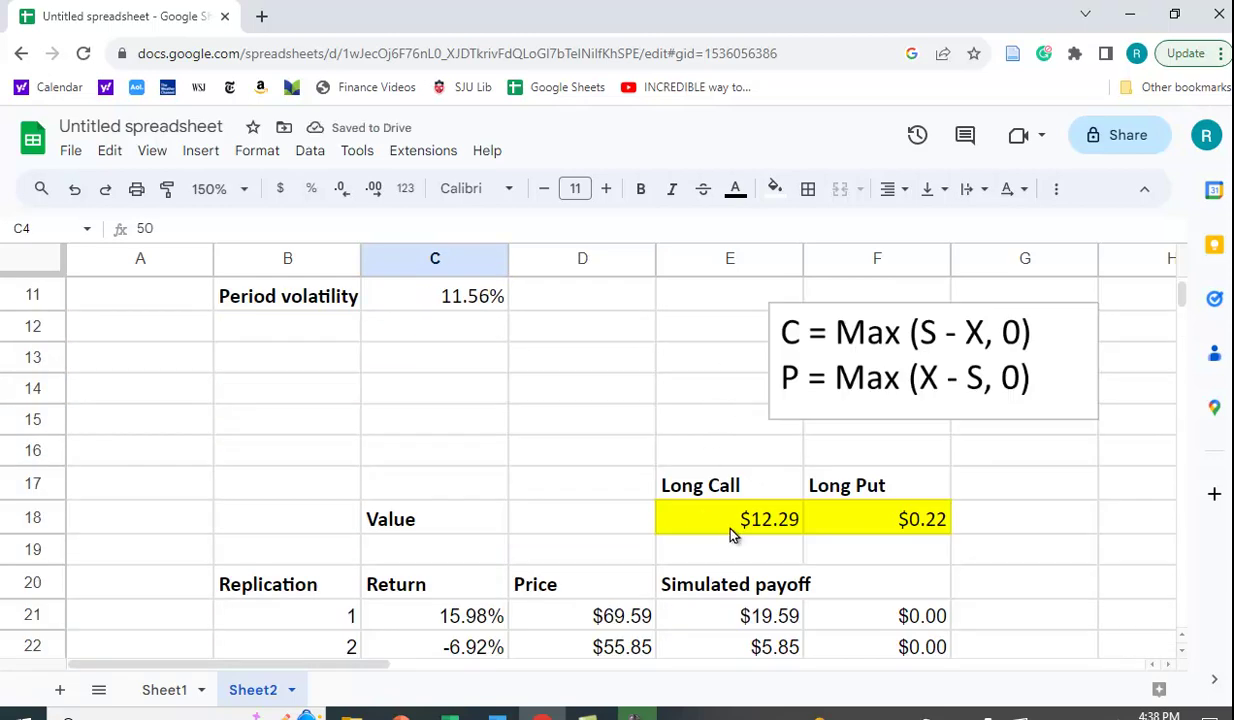
scroll(890, 530, up, 2)
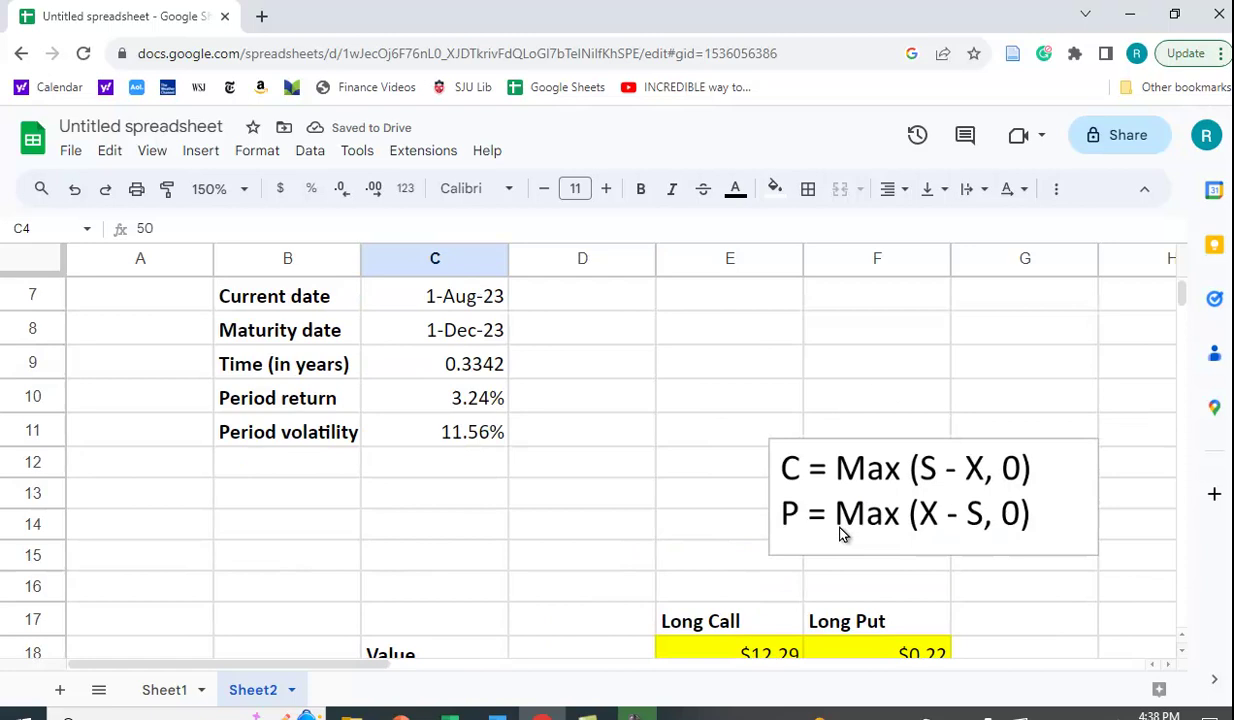
scroll(850, 530, up, 2)
scroll(821, 532, up, 1)
Reset the stock price to 50 and set the exercise price to 55, giving $1.01 and $4.33.
click(480, 359)
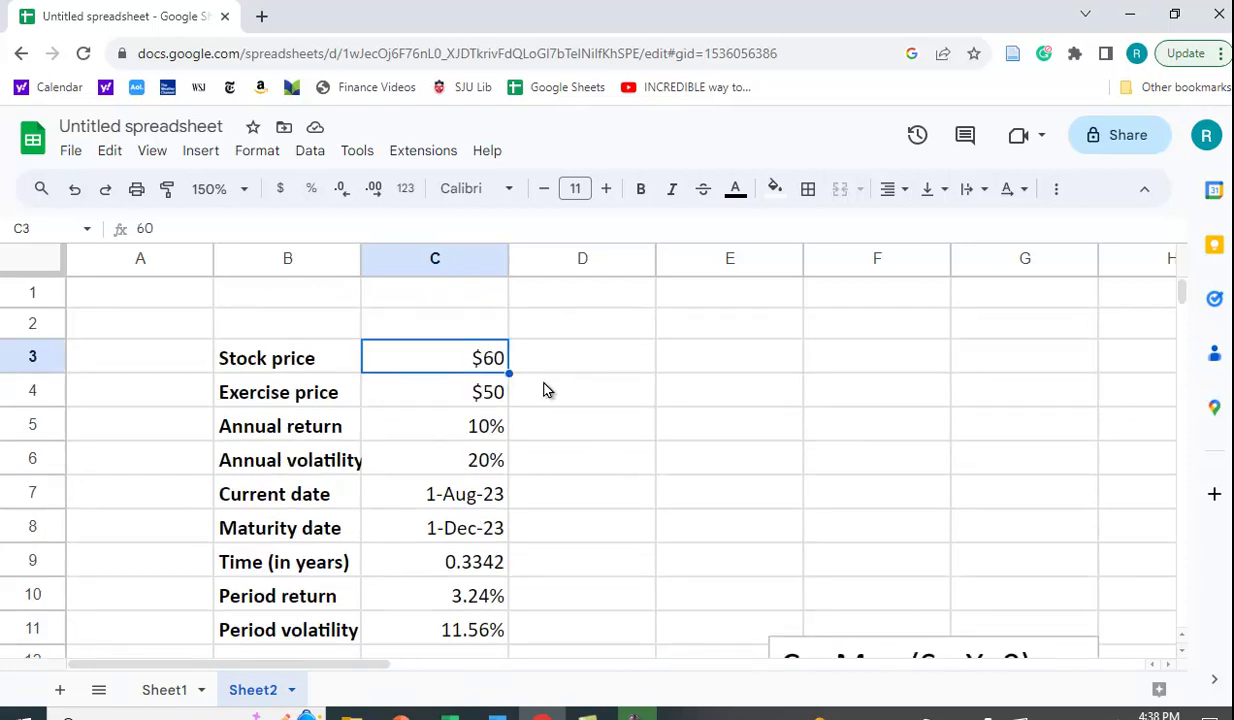
text(60)
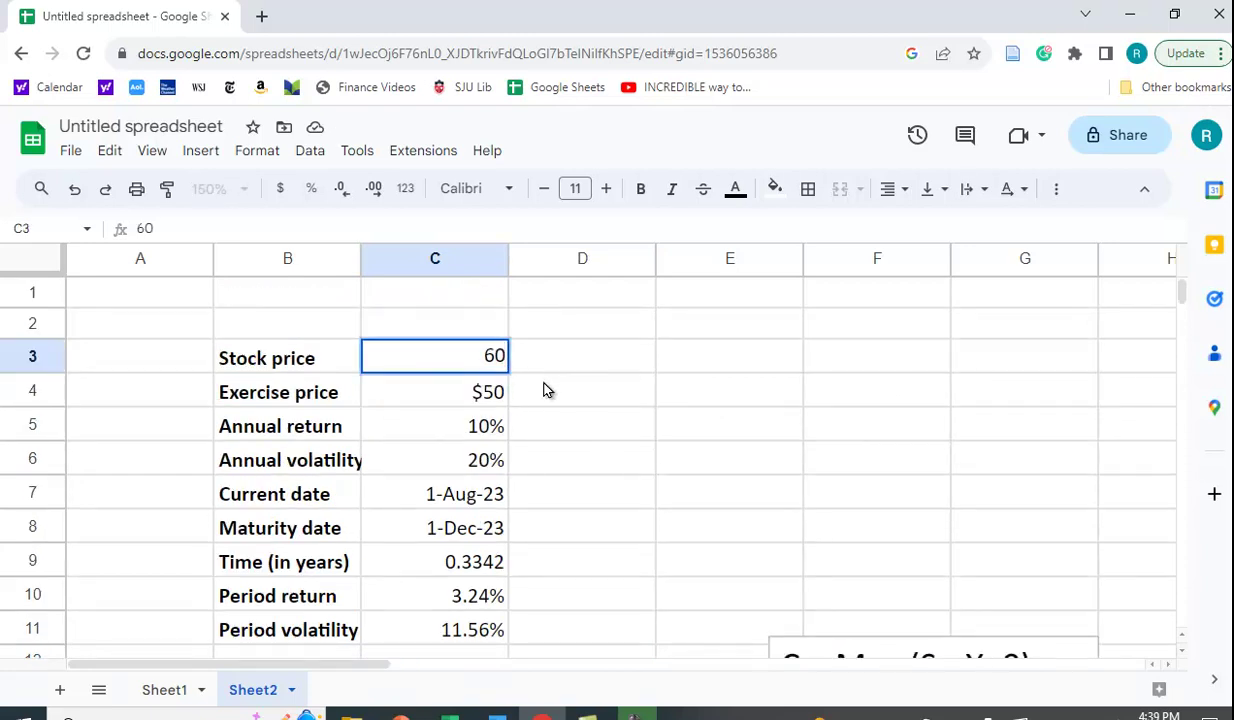
key(BackSpace)
key(BackSpace)
text(5)
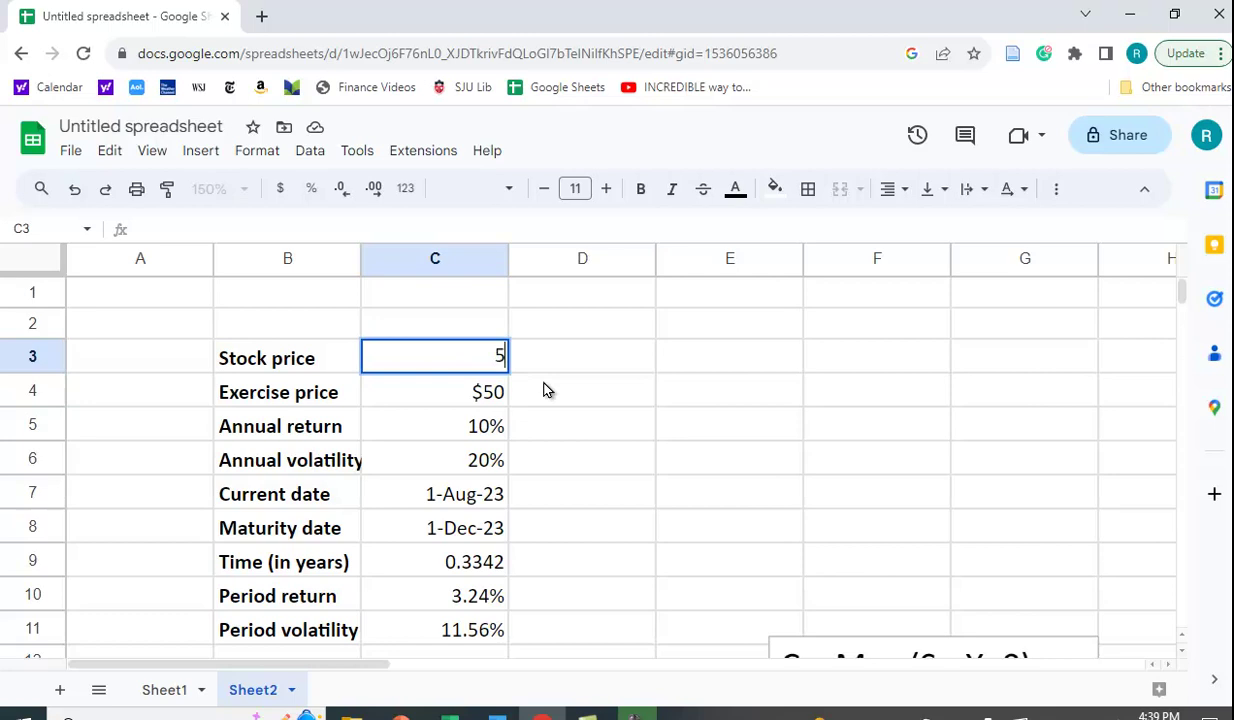
text(0)
click(452, 385)
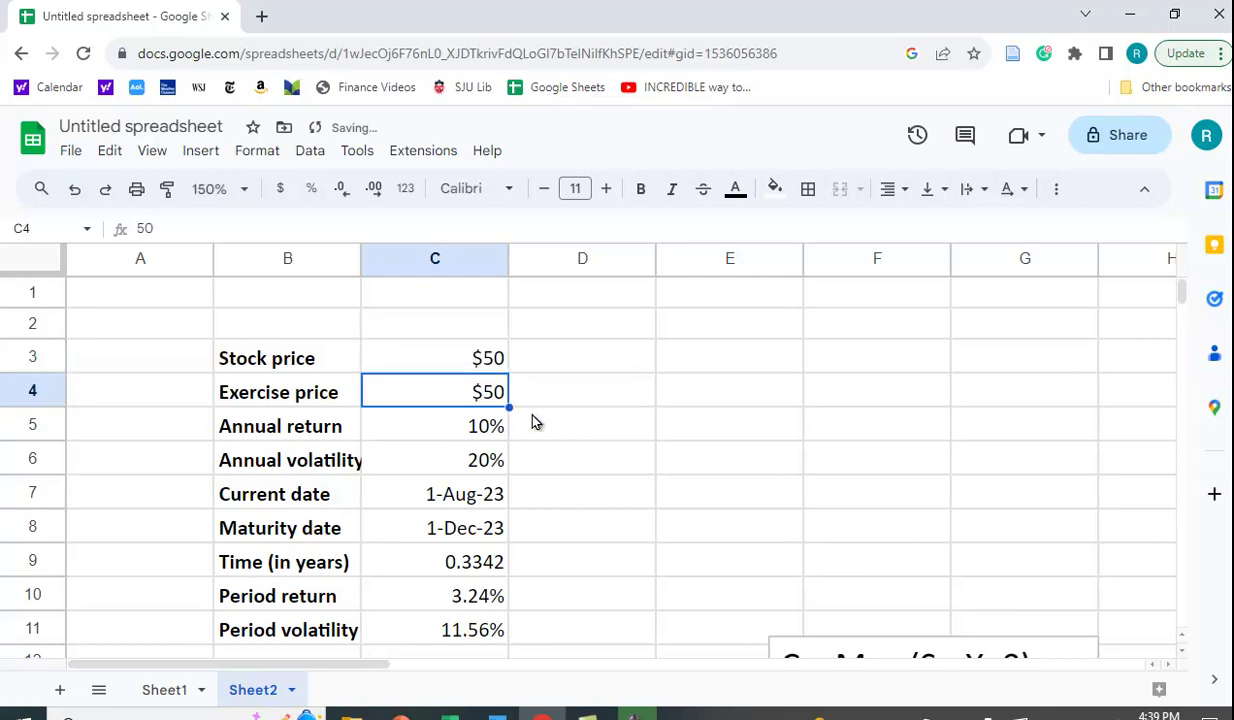
text(55)
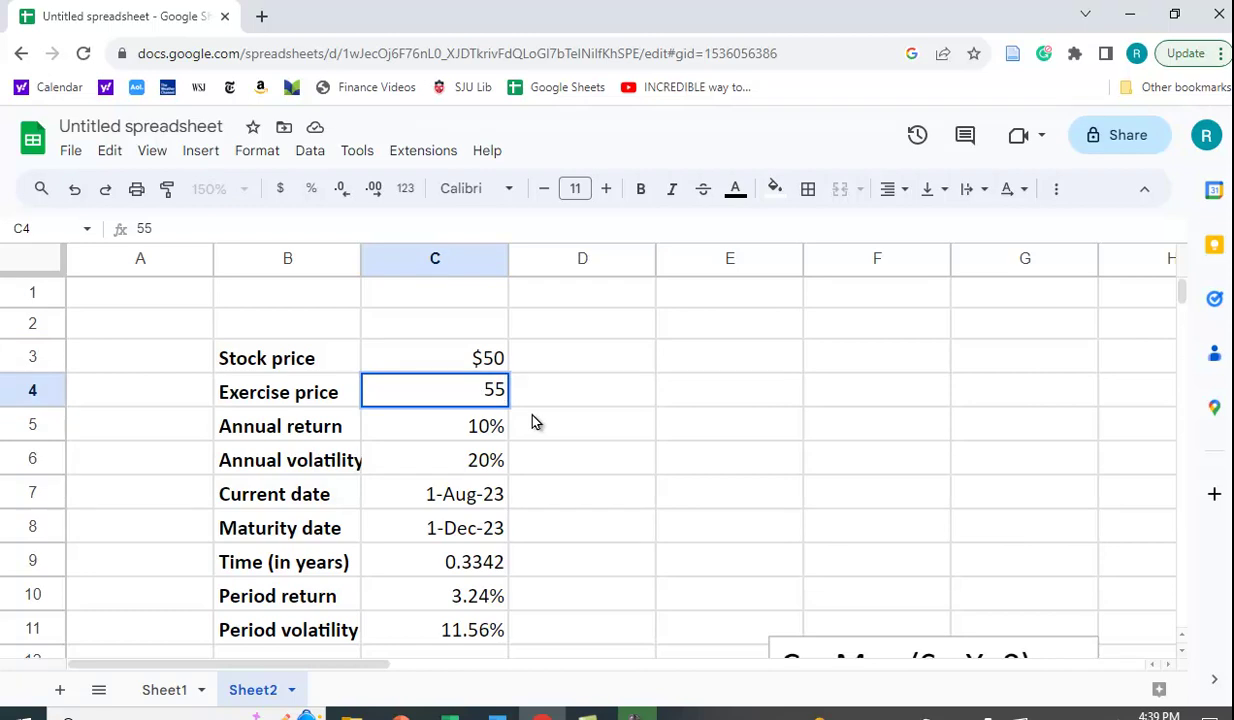
key(Return)
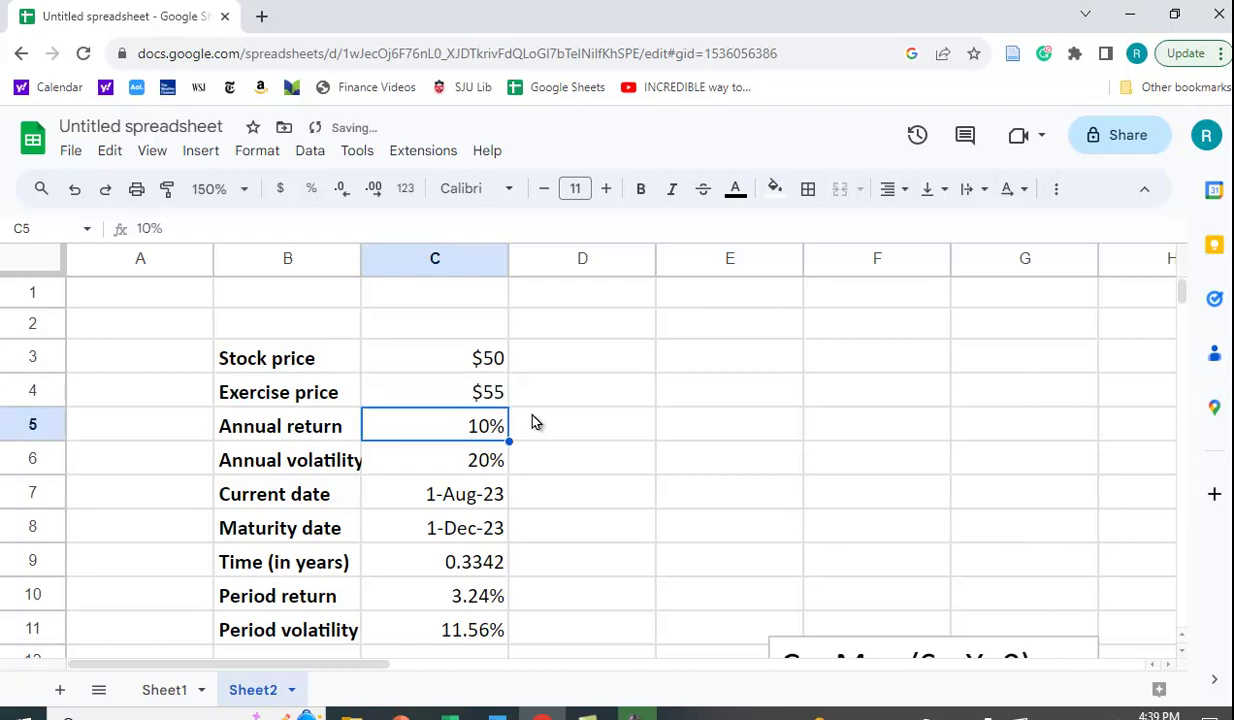
scroll(540, 440, down, 3)
scroll(554, 469, down, 2)
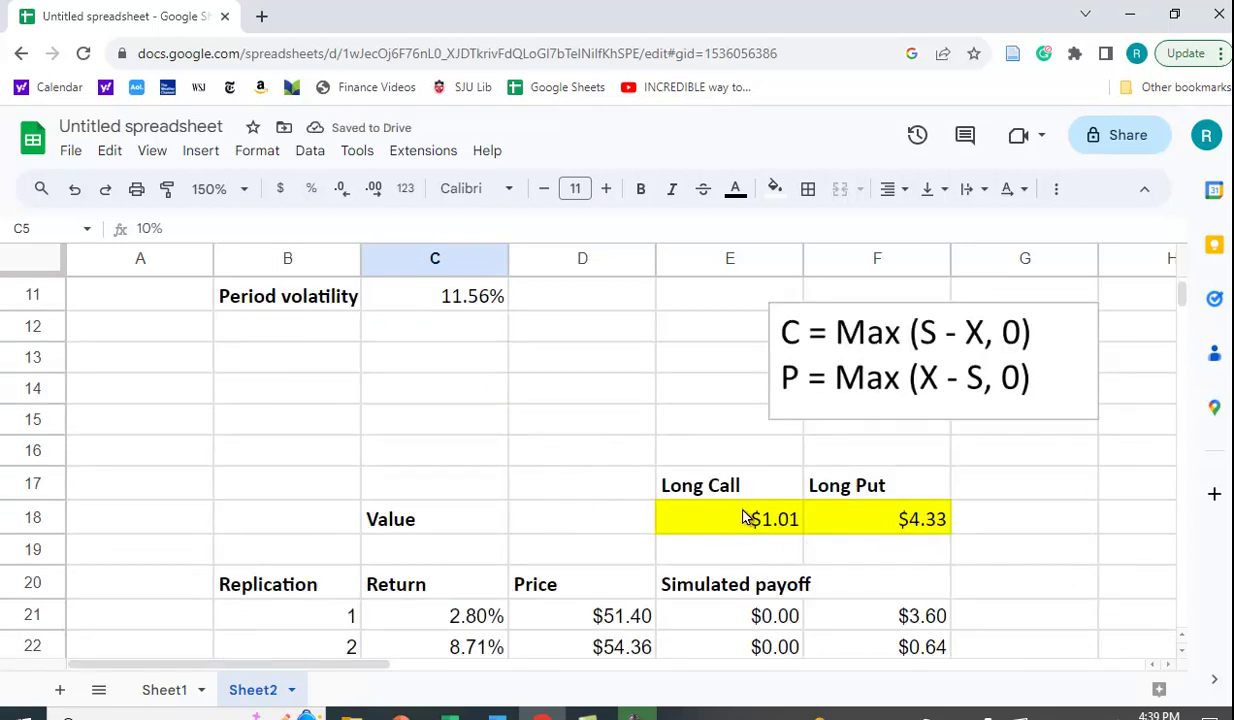
scroll(478, 506, up, 2)
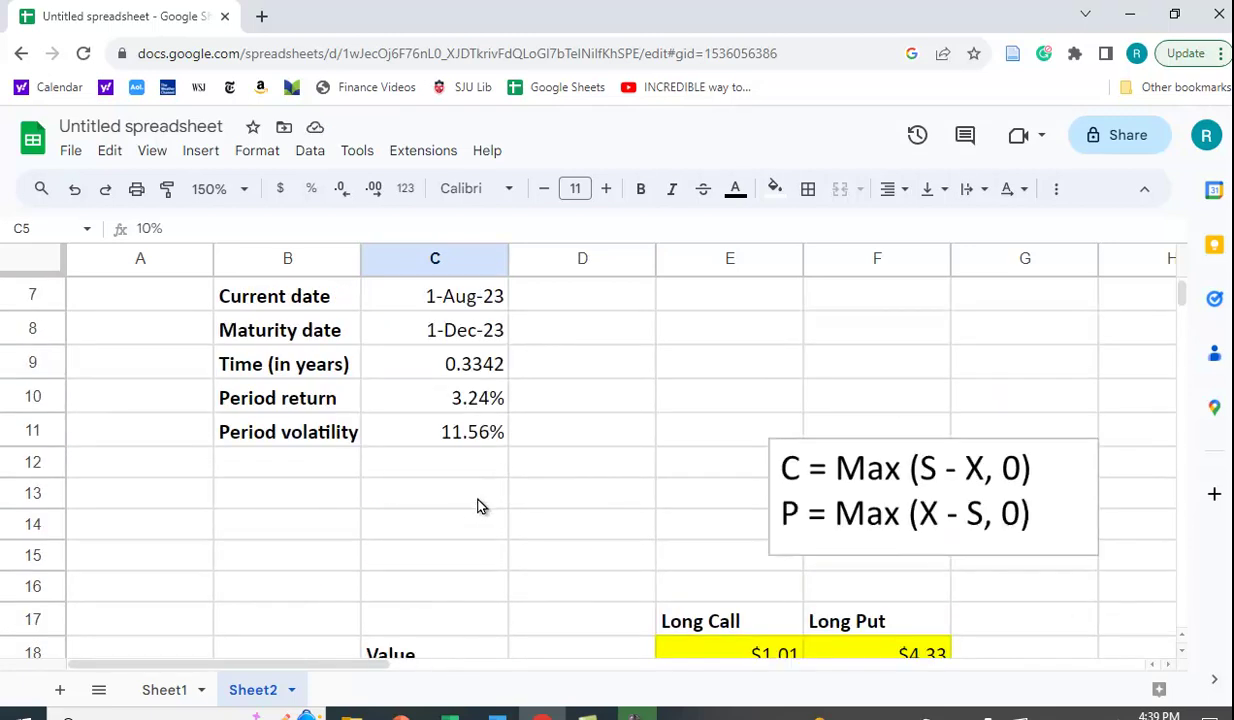
scroll(478, 506, up, 1)
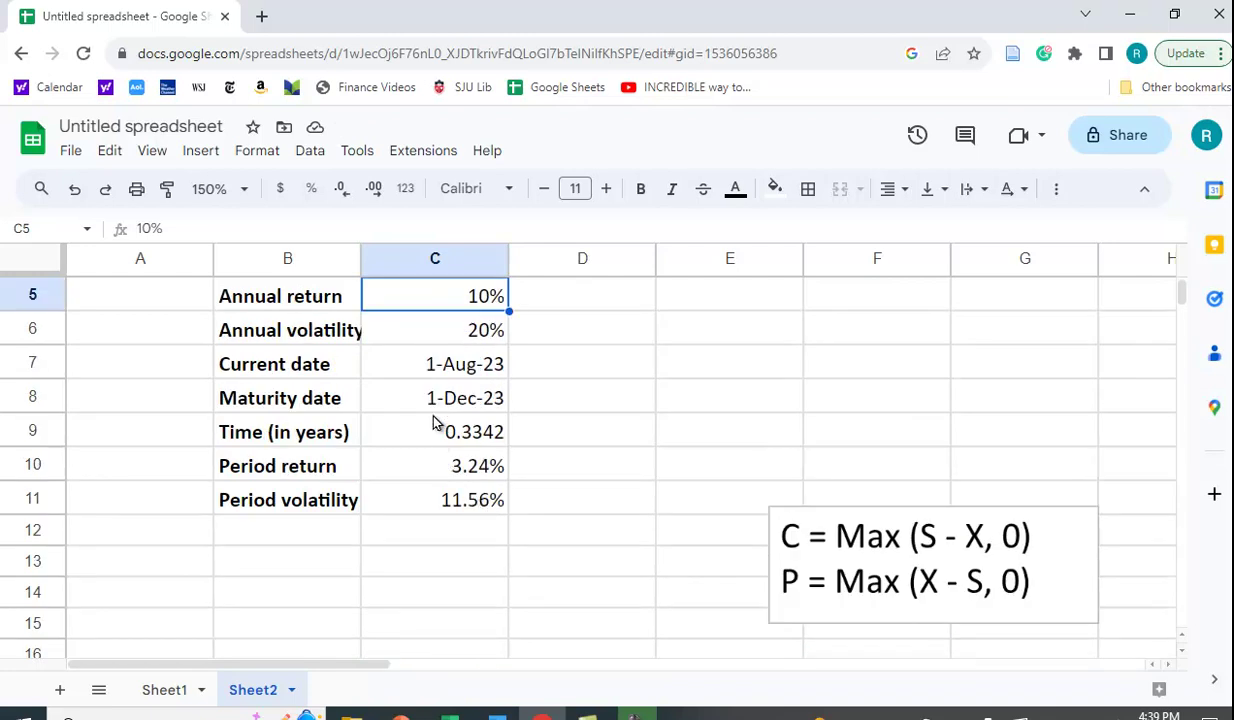
Raise annual volatility in C6 to 25%, giving Long Call $1.37 and Long Put $4.50.
click(463, 328)
key(F2)
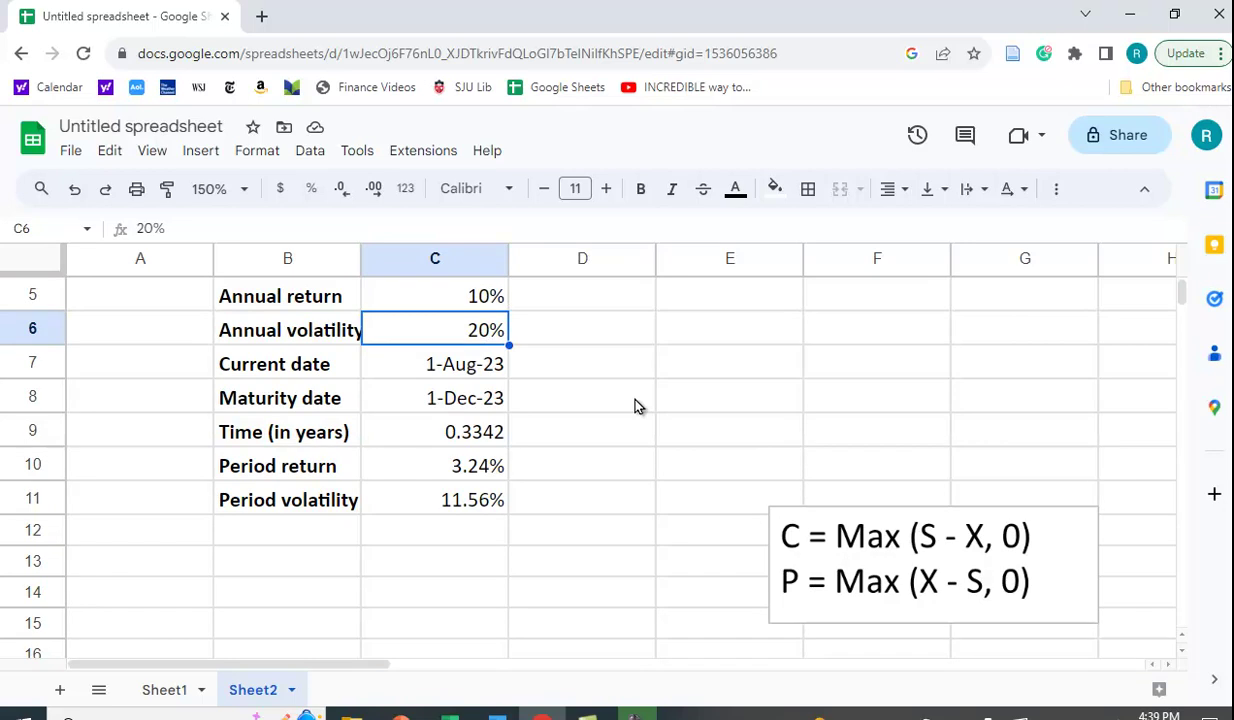
key(BackSpace)
text(5)
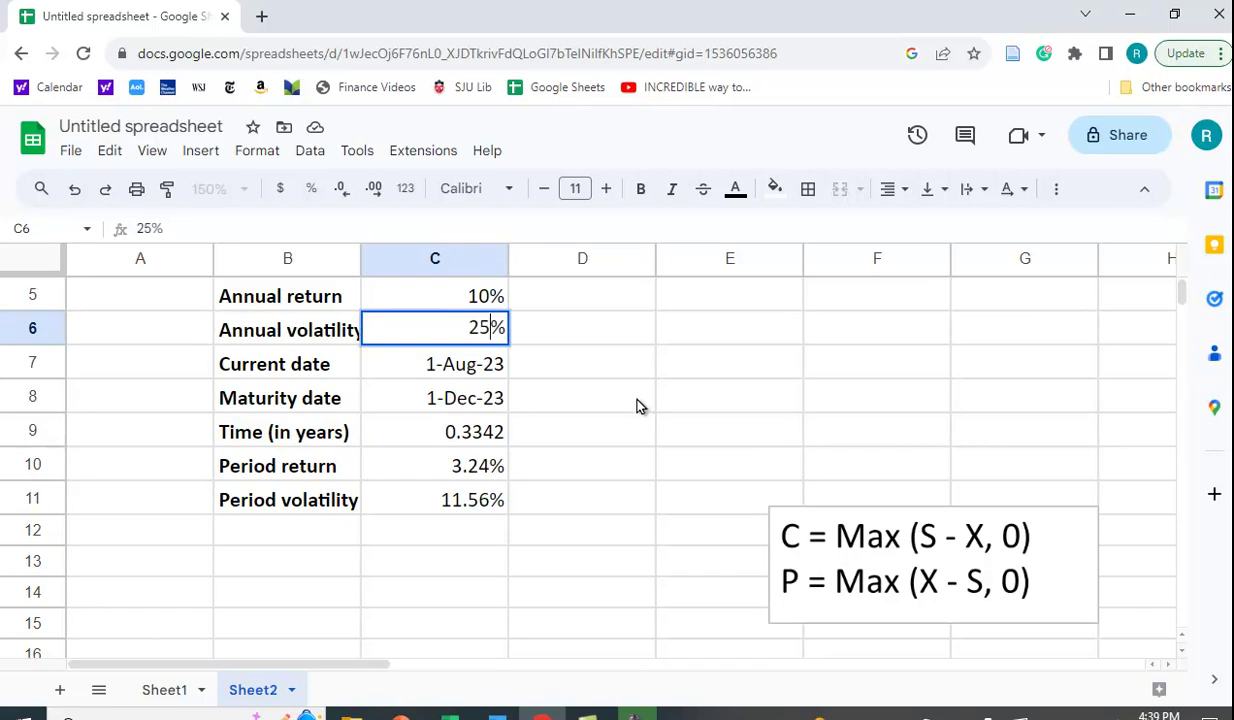
scroll(635, 405, down, 2)
scroll(635, 402, up, 1)
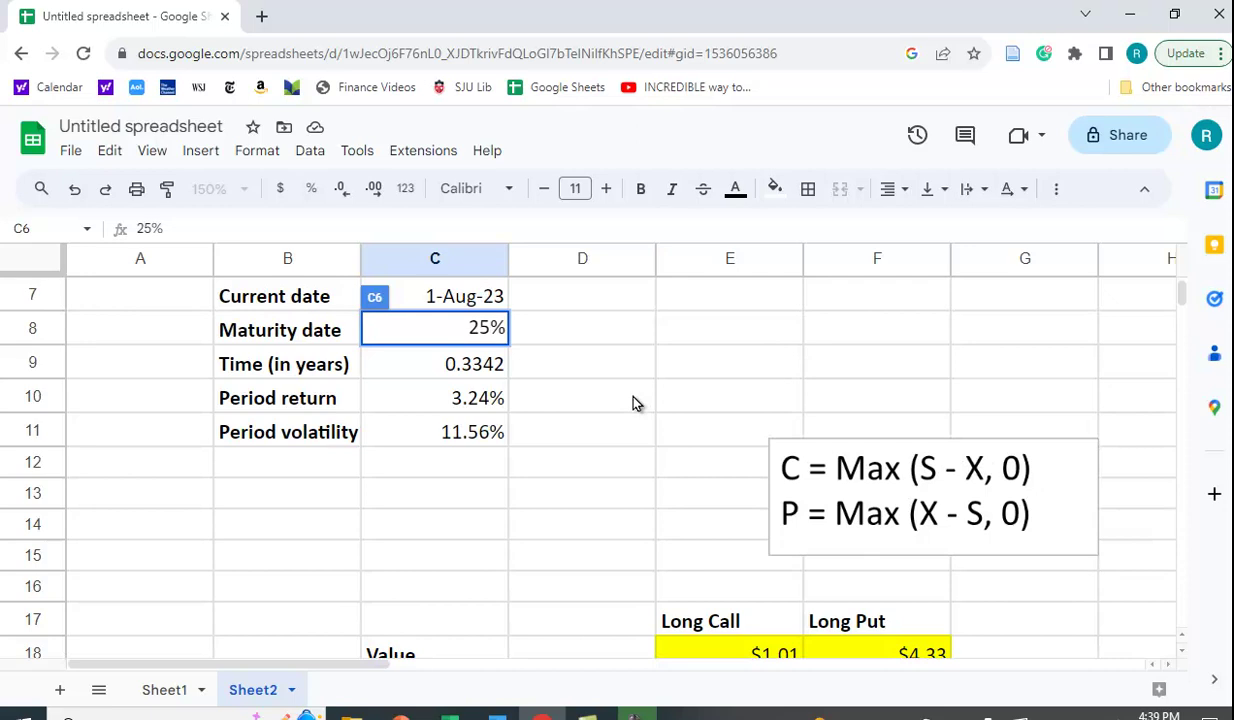
key(Return)
scroll(632, 402, down, 2)
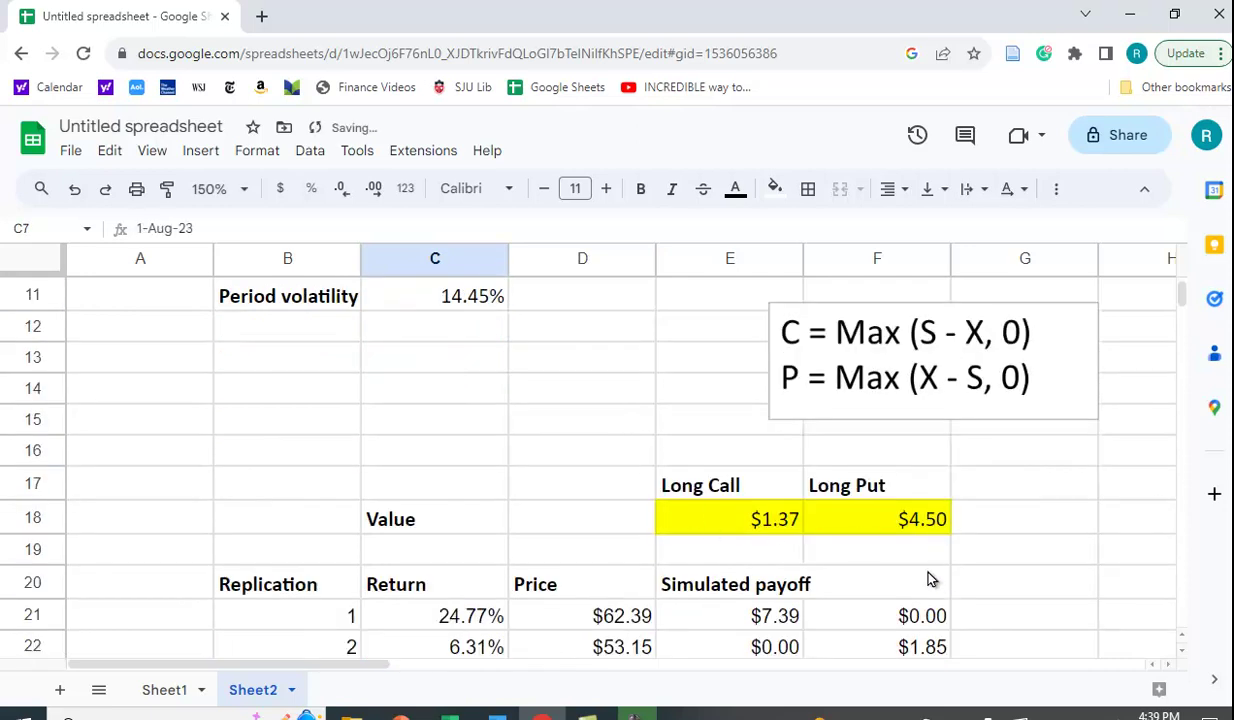
scroll(1000, 595, up, 1)
scroll(1022, 601, down, 2)
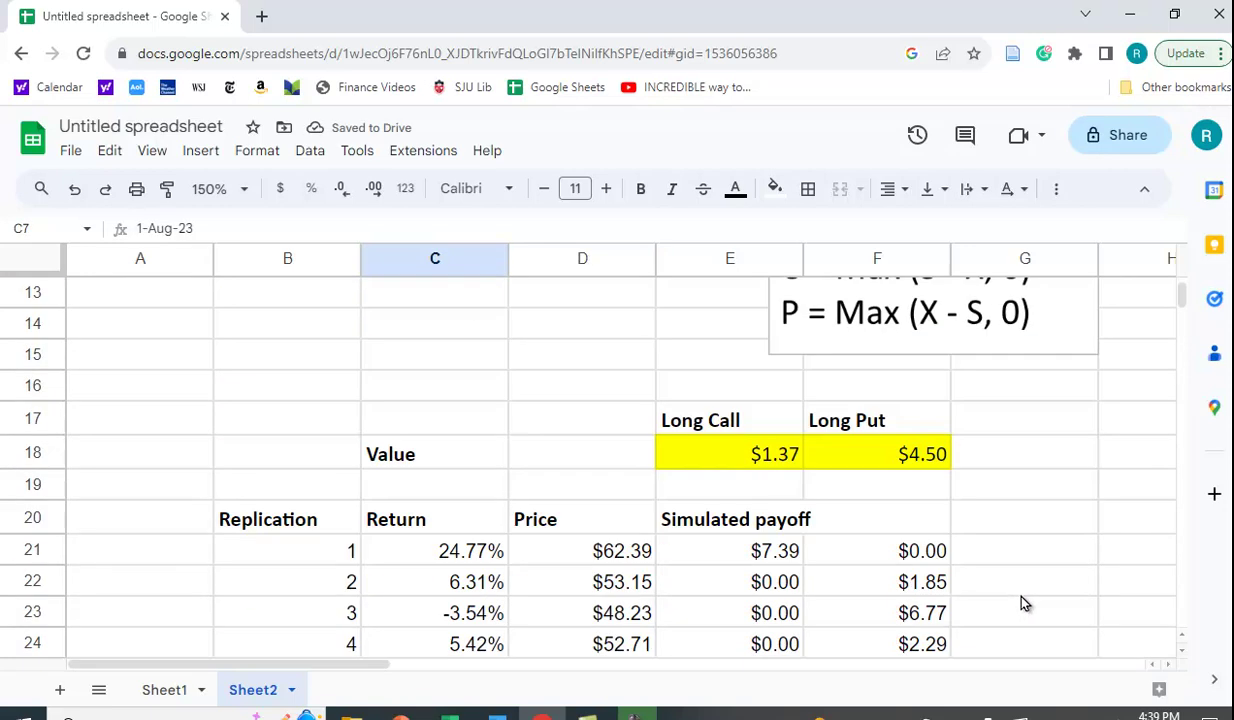
scroll(1022, 601, down, 1)
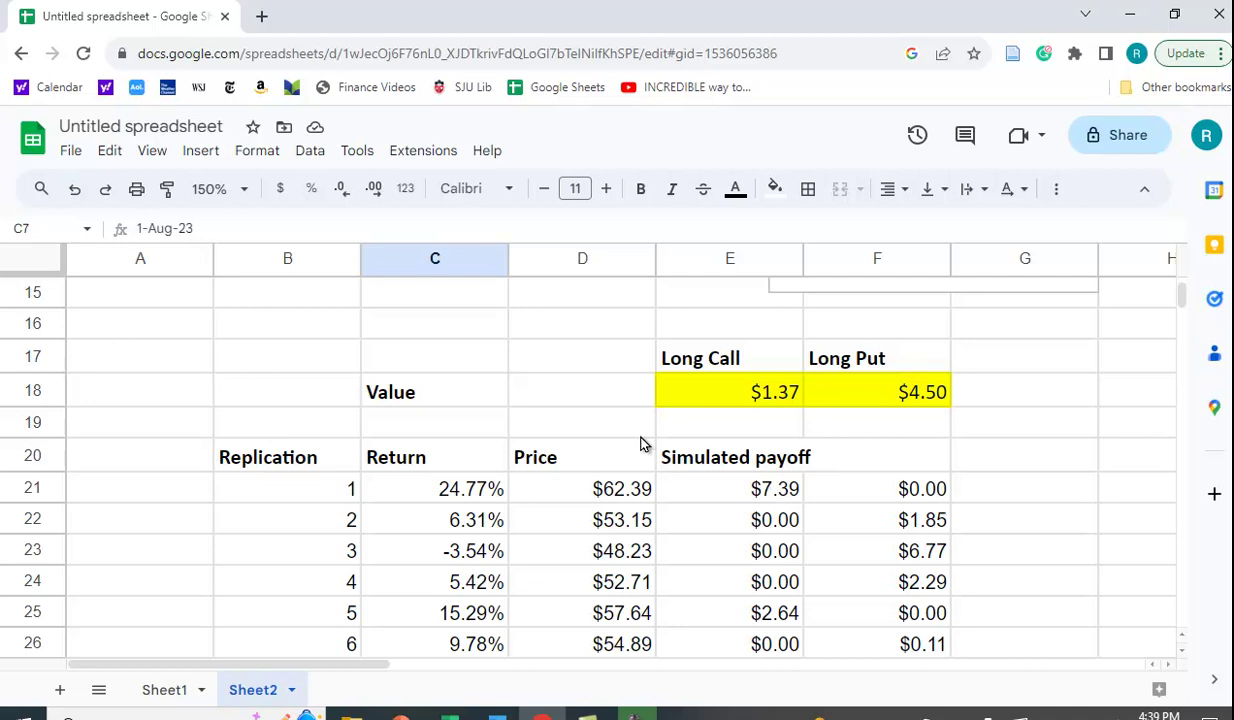
scroll(573, 436, up, 3)
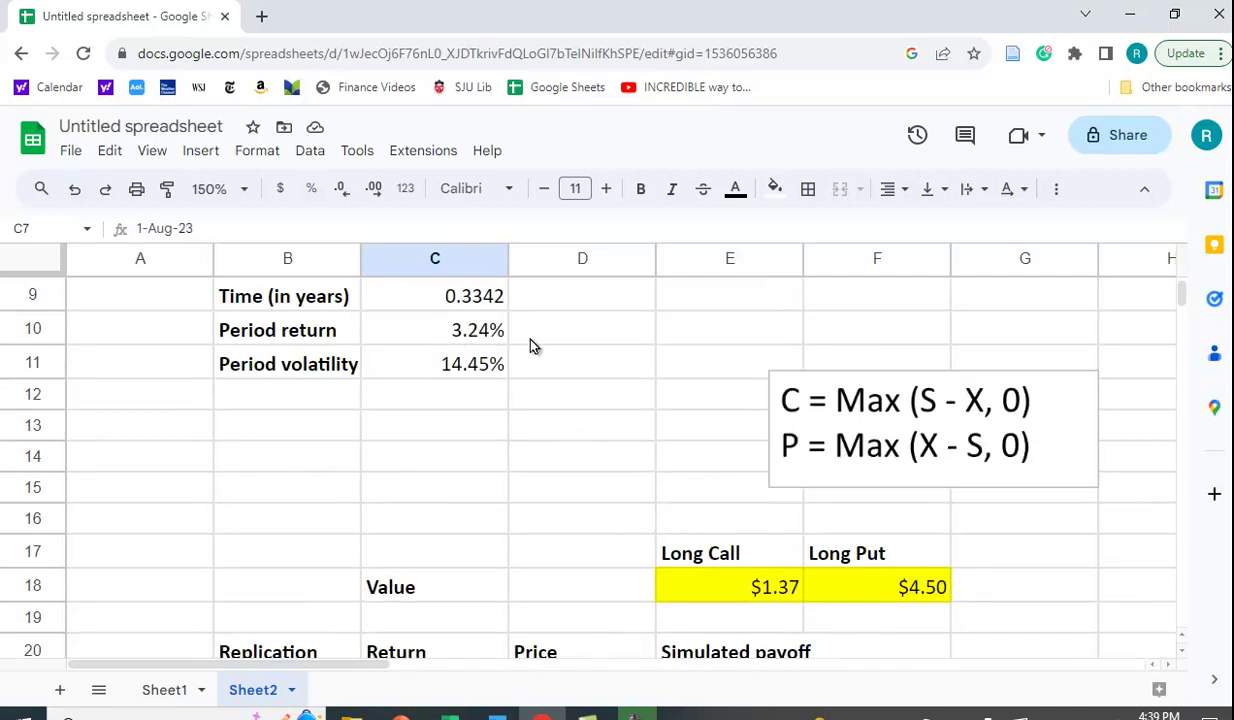
scroll(404, 498, down, 1)
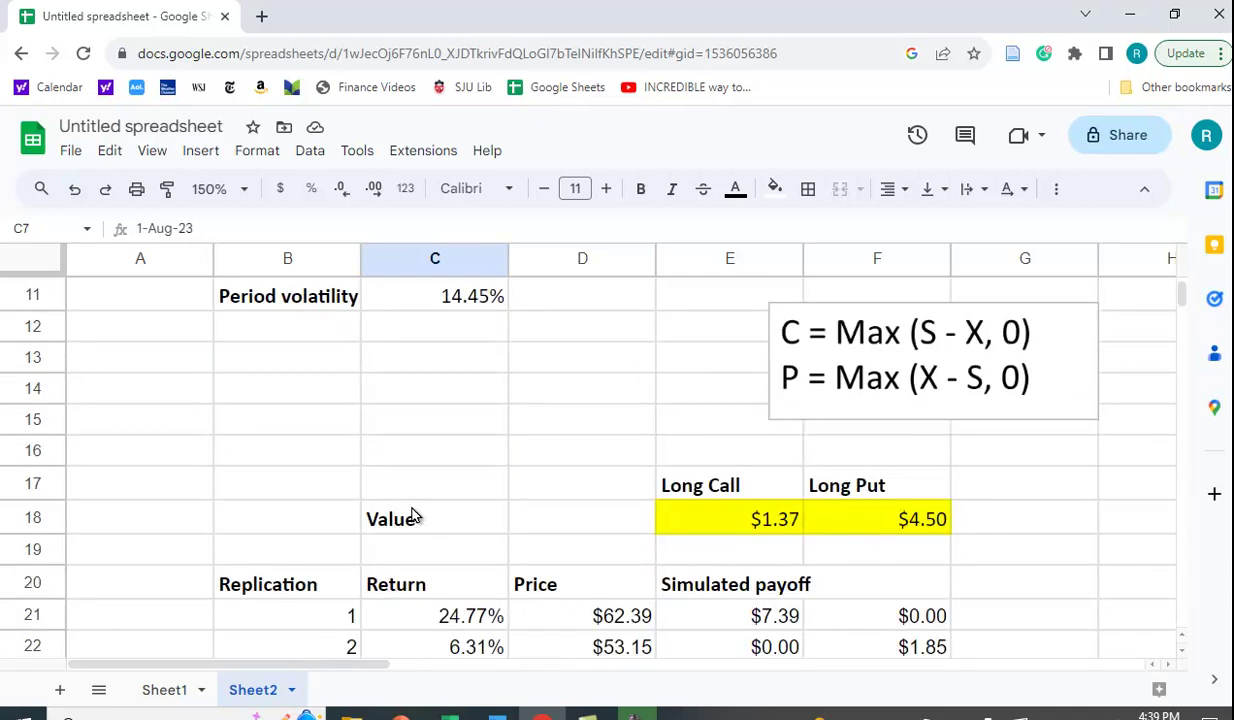